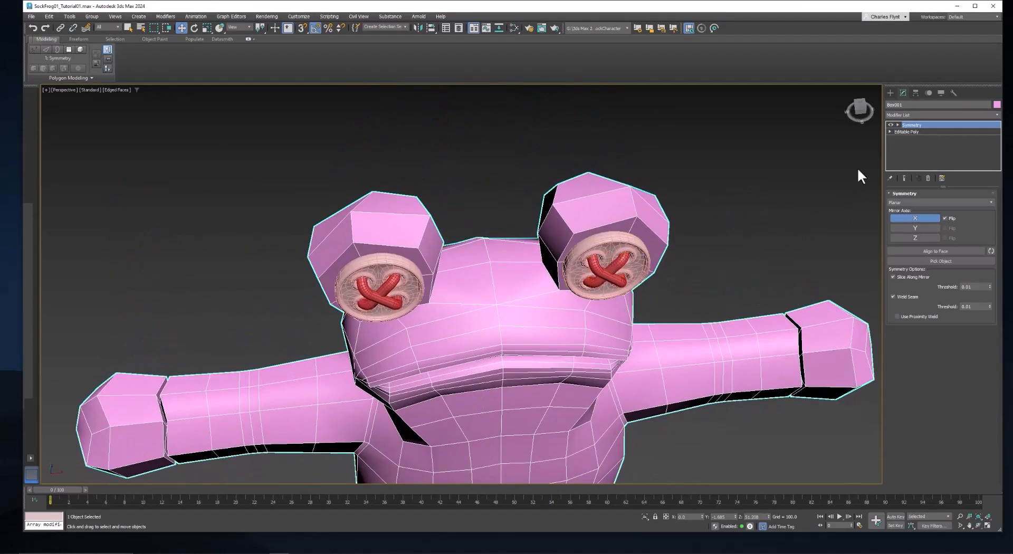
Try moving a centre-line vertex on the frog's forehead away from the mirror seam and check the gap with Symmetry active
scroll(528, 322, up, 5)
middle_drag(521, 323, 539, 285)
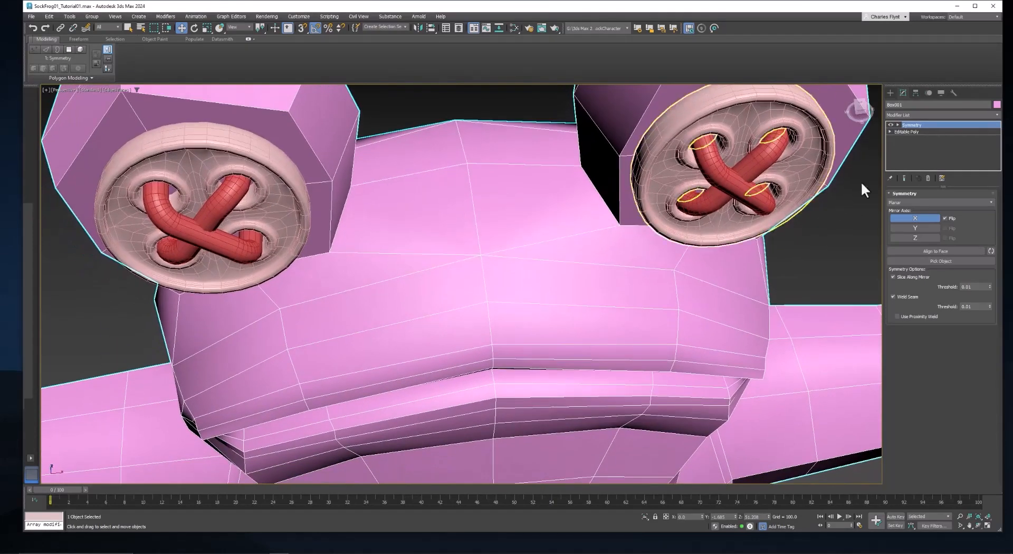
scroll(485, 258, down, 6)
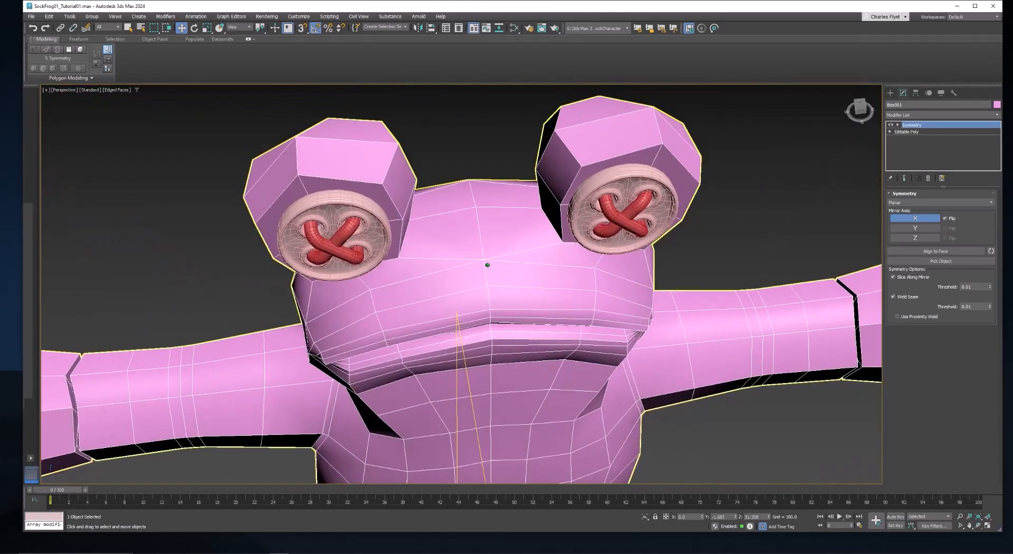
click(890, 132)
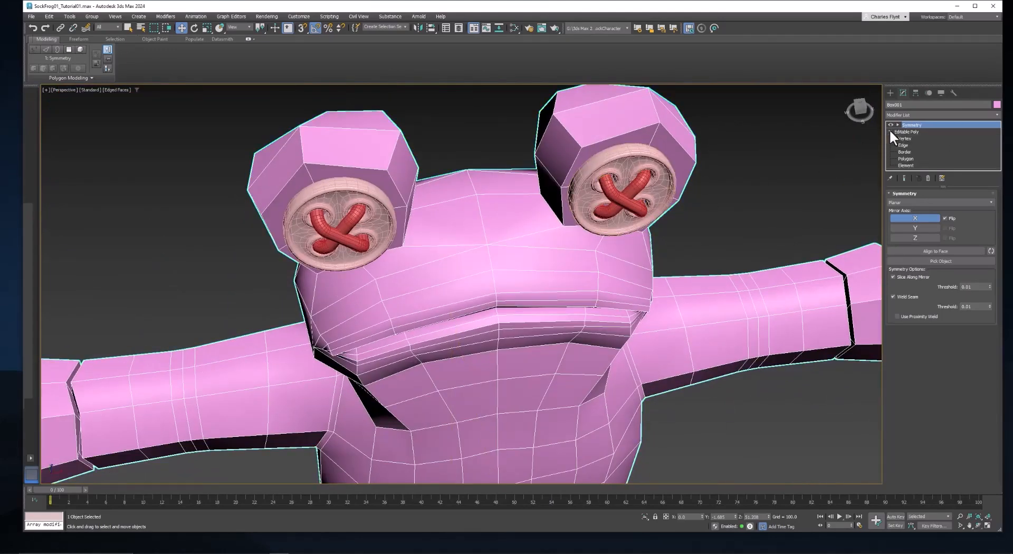
click(903, 138)
click(482, 242)
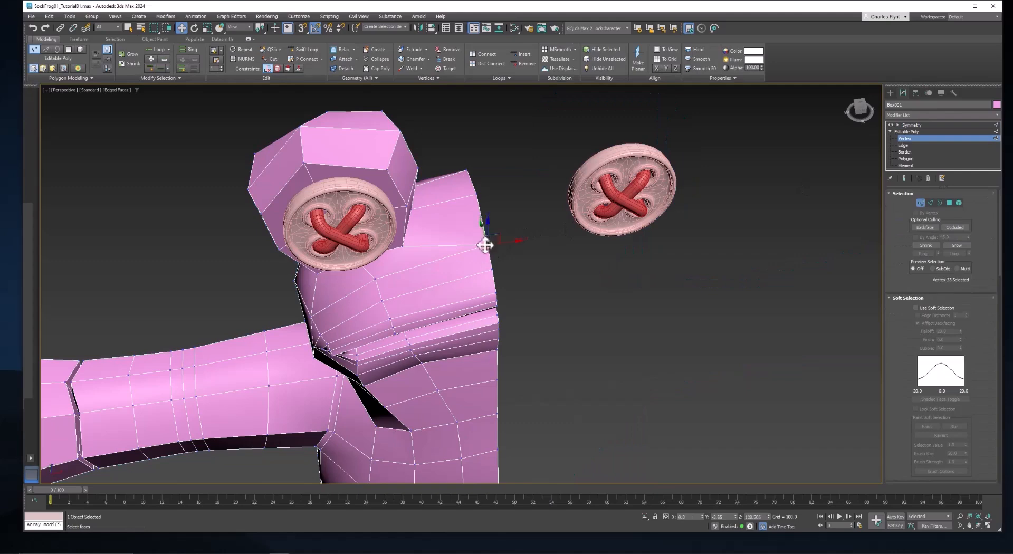
click(923, 132)
click(912, 125)
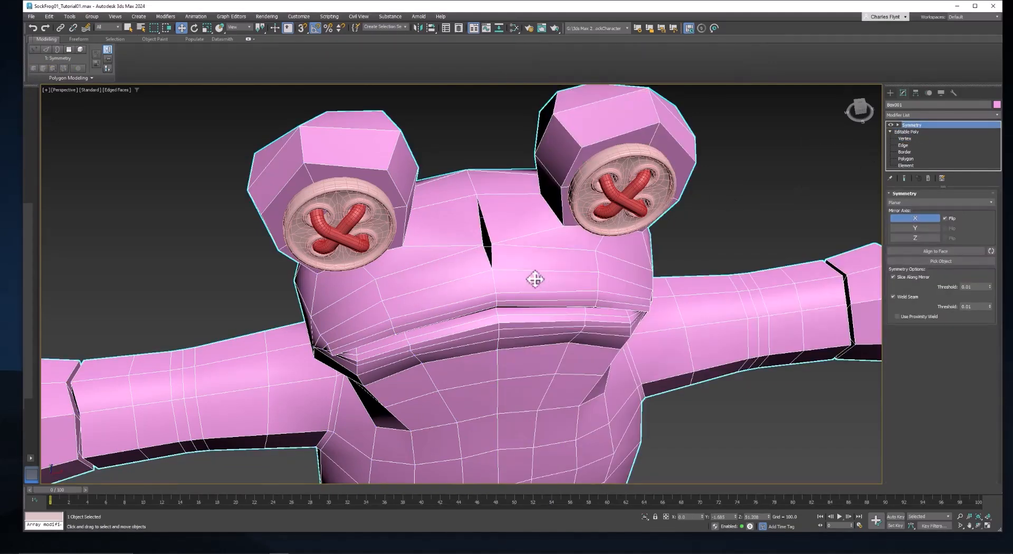
Restore the forehead vertex to the mirror seam and view the whole body with the Symmetry modifier active
scroll(502, 265, up, 5)
click(903, 138)
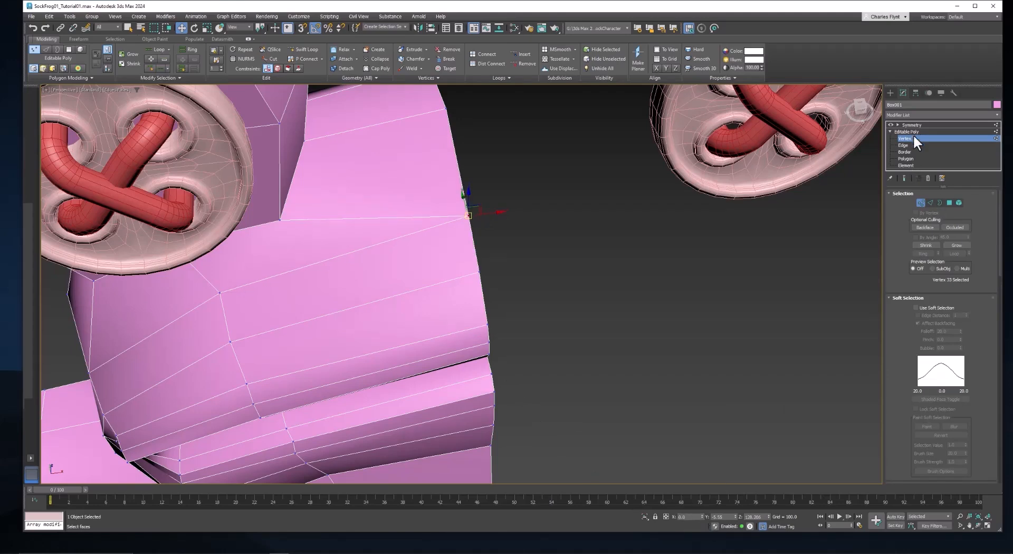
click(926, 125)
scroll(457, 253, down, 10)
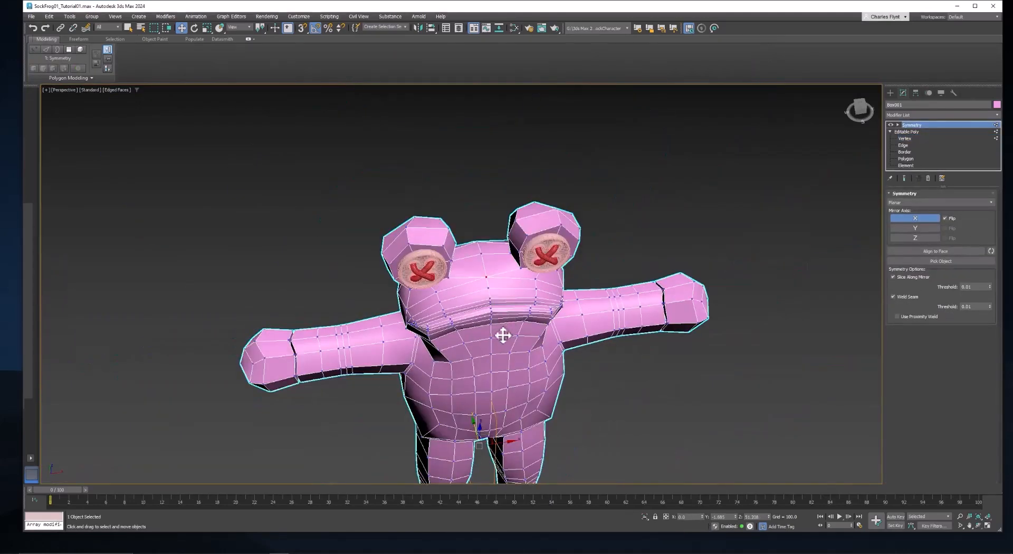
middle_drag(502, 335, 526, 225)
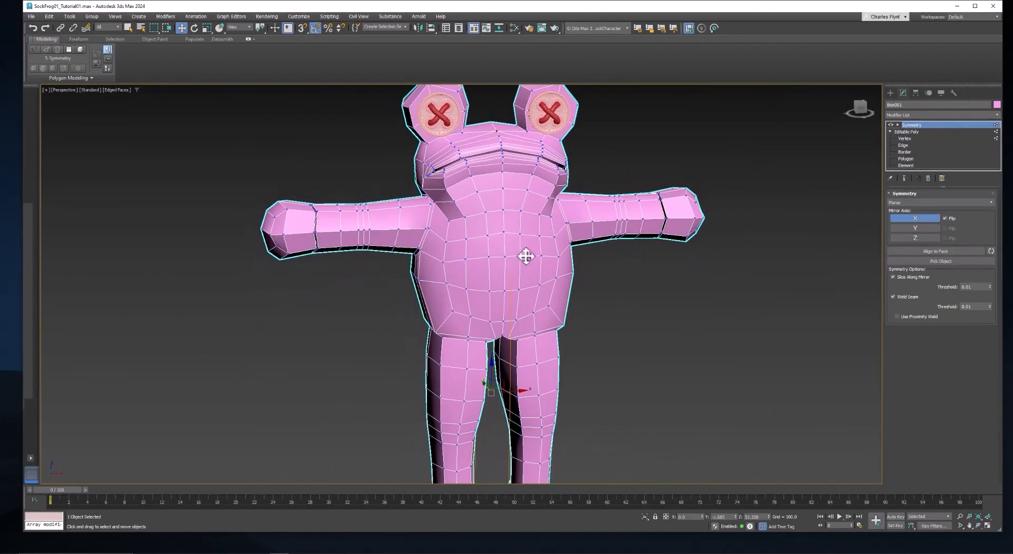
Leave vertex editing and convert the frog body with its Symmetry modifier to an Editable Poly
click(915, 132)
key(1)
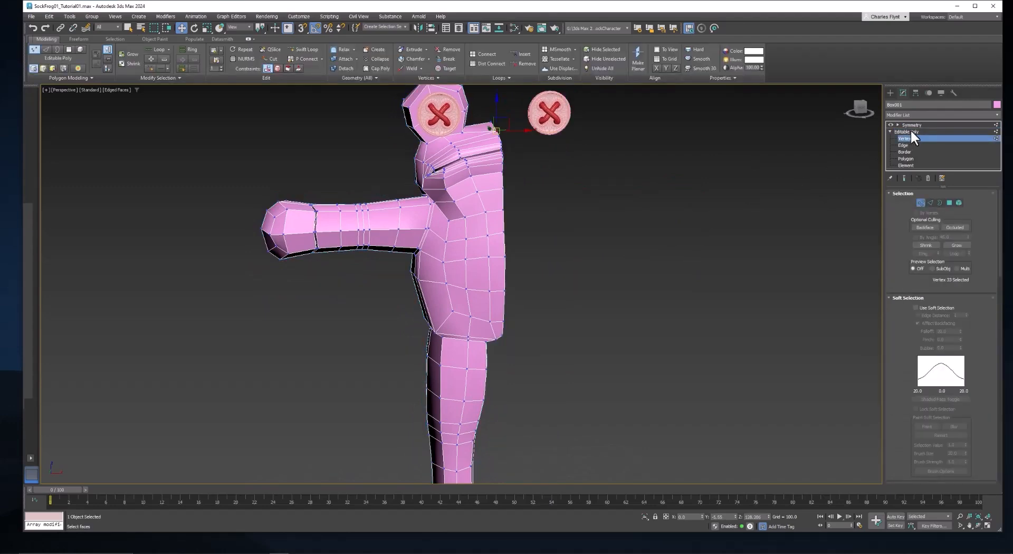
click(911, 132)
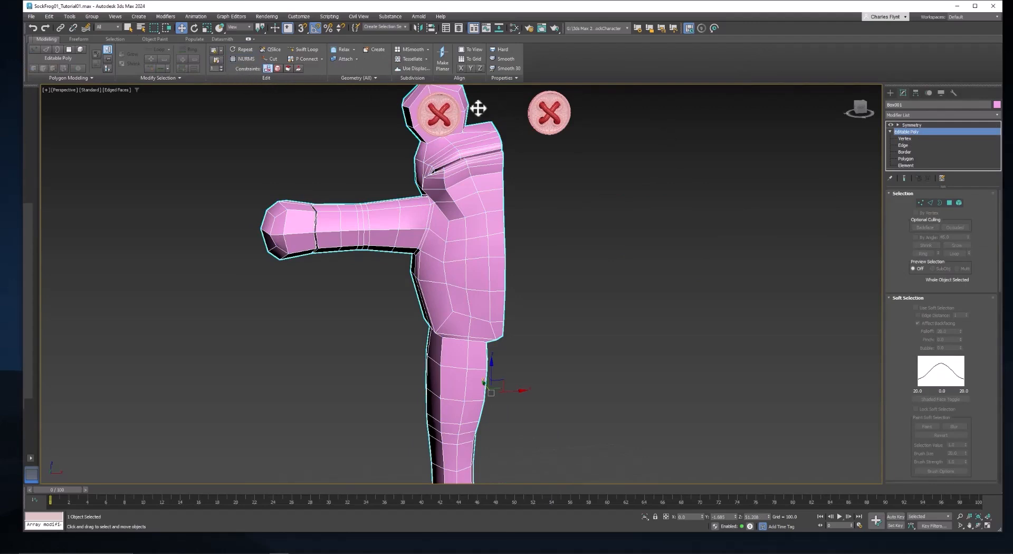
double_click(912, 130)
click(919, 125)
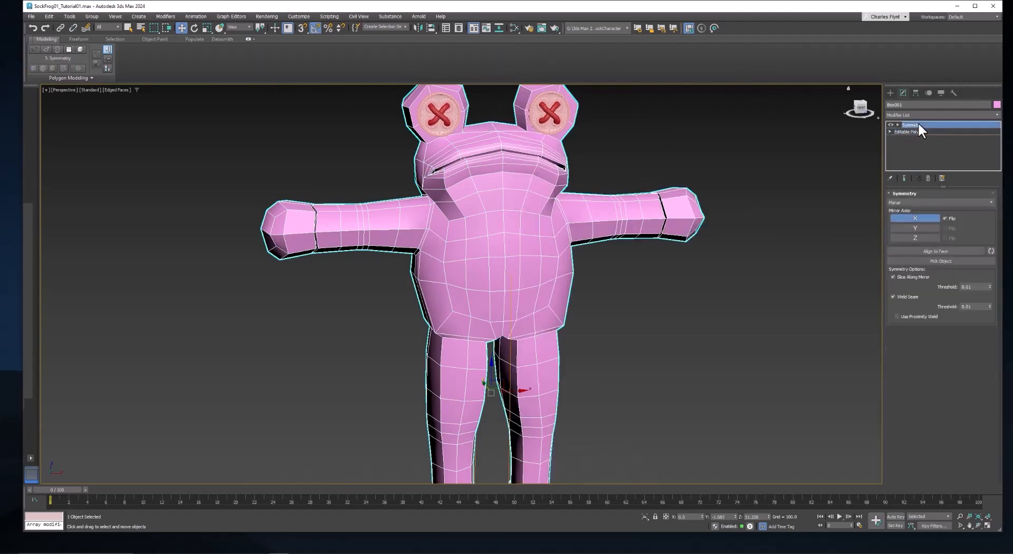
right_click(508, 206)
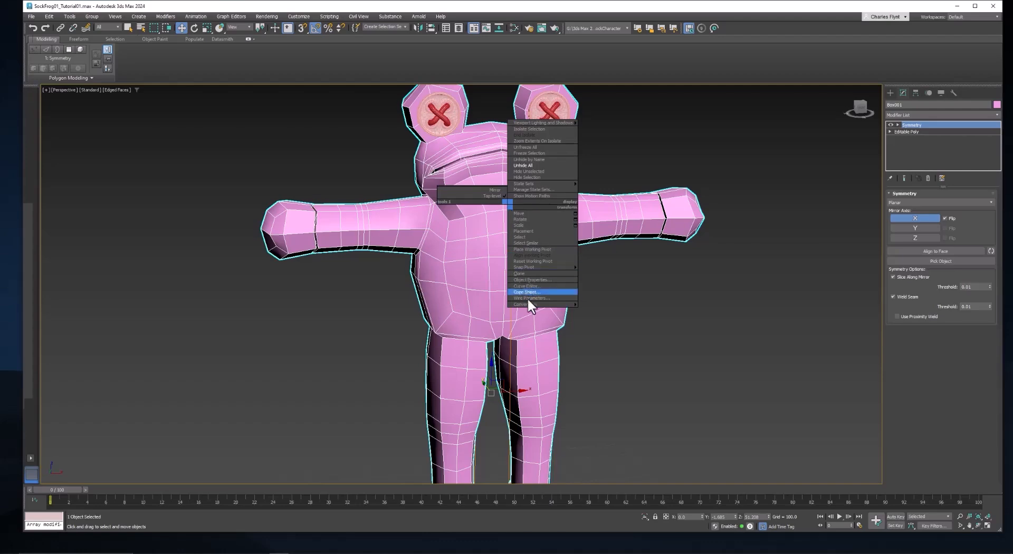
mouse_move(528, 305)
click(610, 310)
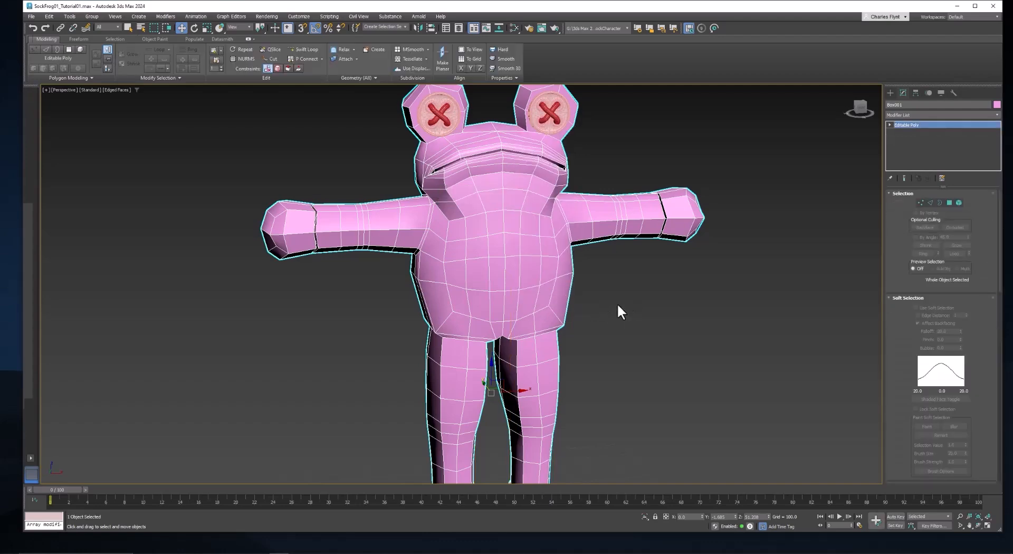
Try to shift the centre-line vertex just above the frog's upper lip sideways along the X axis
scroll(509, 313, up, 5)
scroll(490, 311, up, 5)
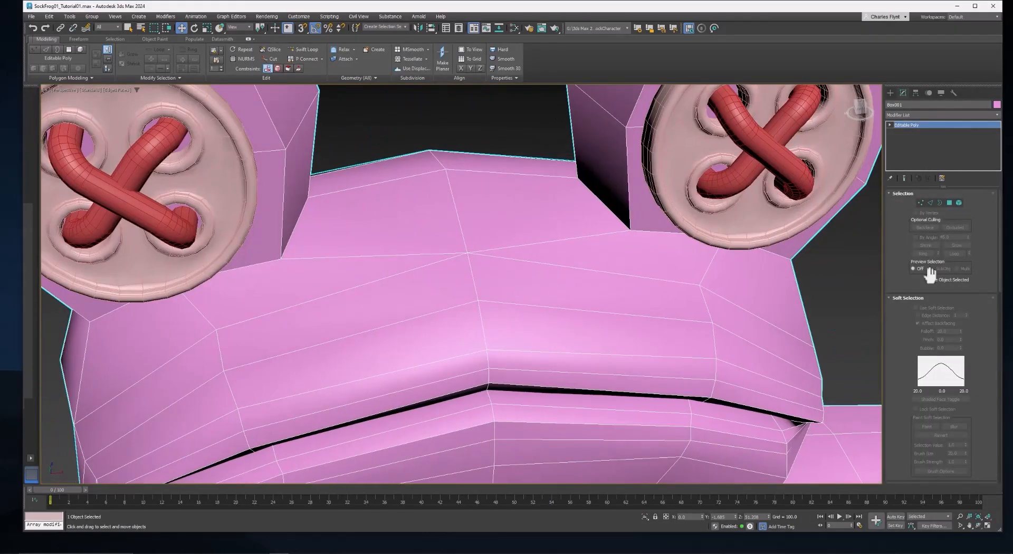
key(1)
click(489, 326)
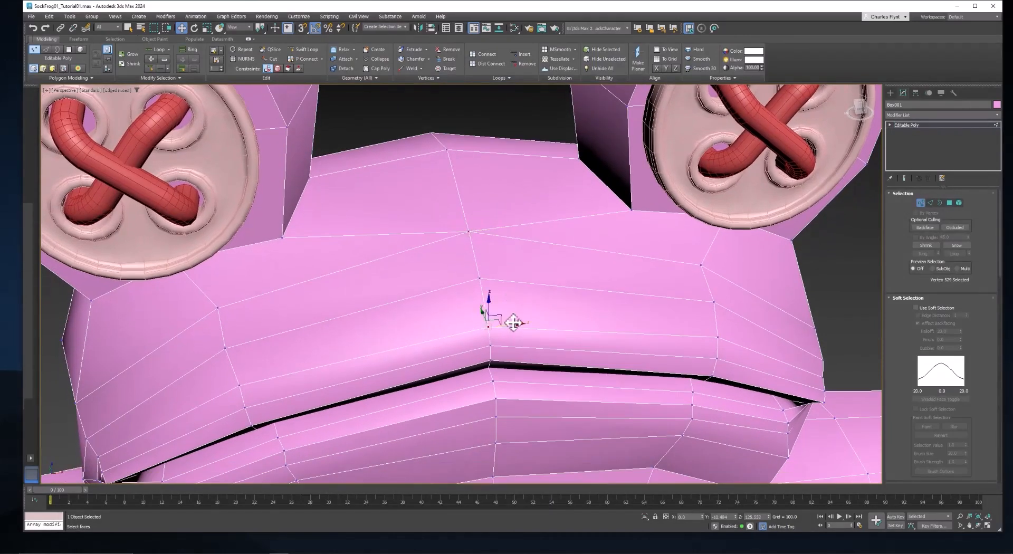
mouse_move(499, 321)
mouse_down()
mouse_move(513, 323)
mouse_move(491, 323)
mouse_up()
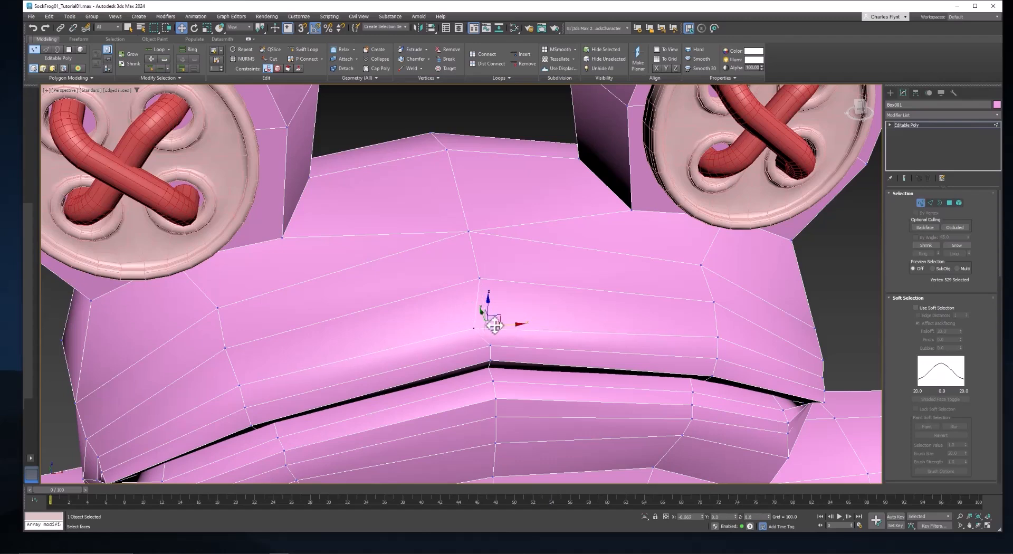
Try Target Weld from the centre vertex above the lip to a vertex near the mouth's side, and undo the edits
right_click(508, 281)
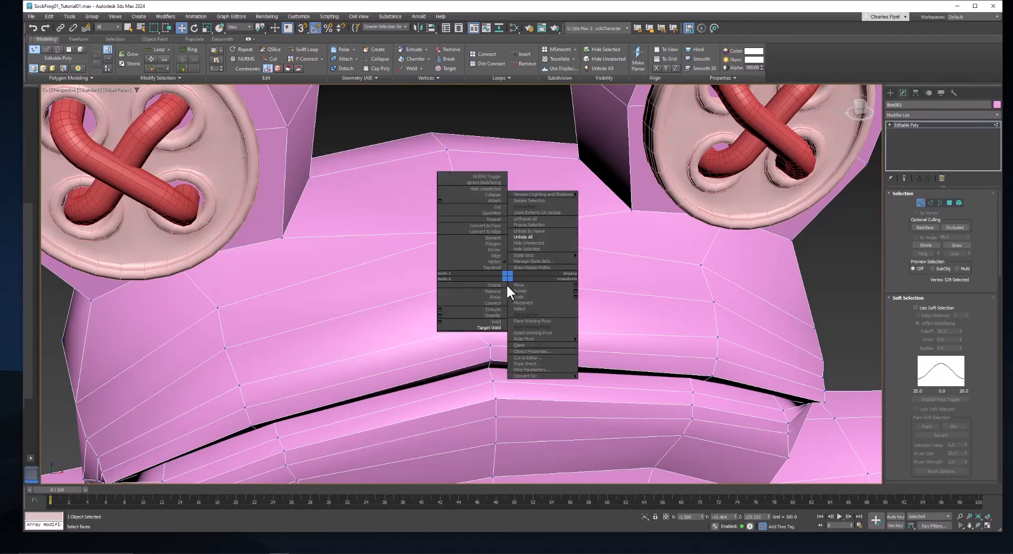
click(498, 327)
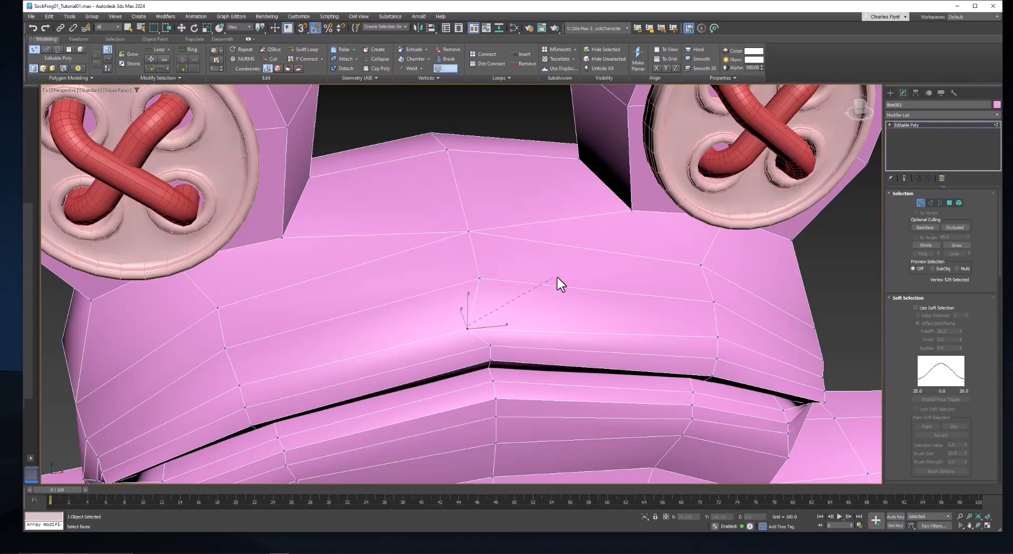
click(717, 337)
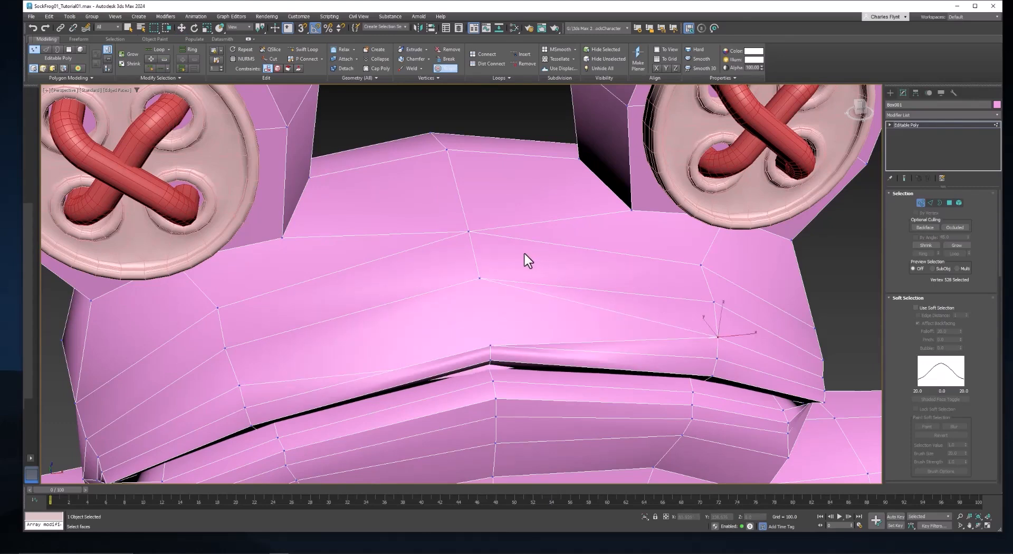
key(ctrl+z)
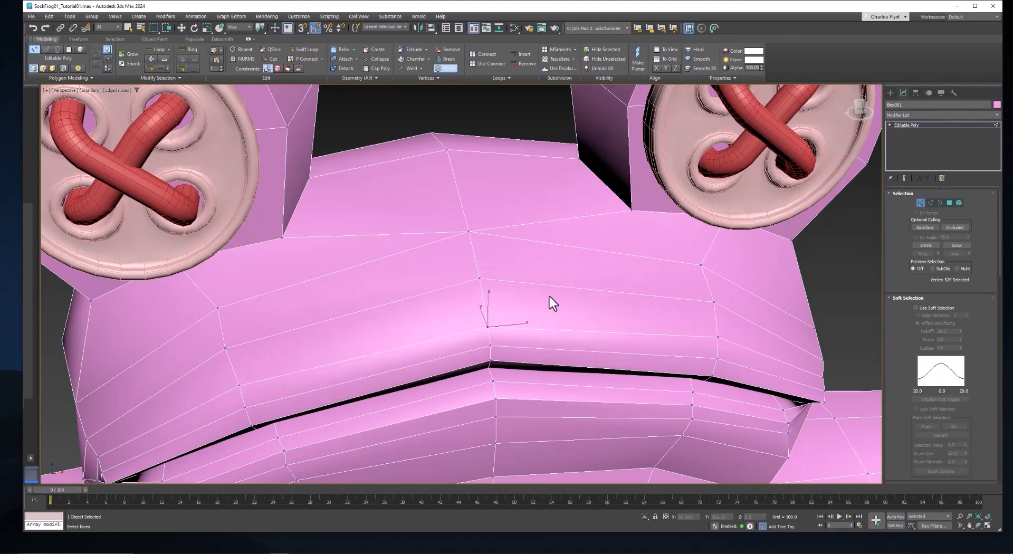
key(w)
Apply a UVW Mapping Clear modifier to the whole frog body and convert it to an Editable Poly
scroll(534, 305, down, 5)
mouse_move(523, 333)
alt+middle_down()
mouse_move(634, 308)
mouse_move(512, 333)
alt+middle_up()
scroll(513, 337, down, 8)
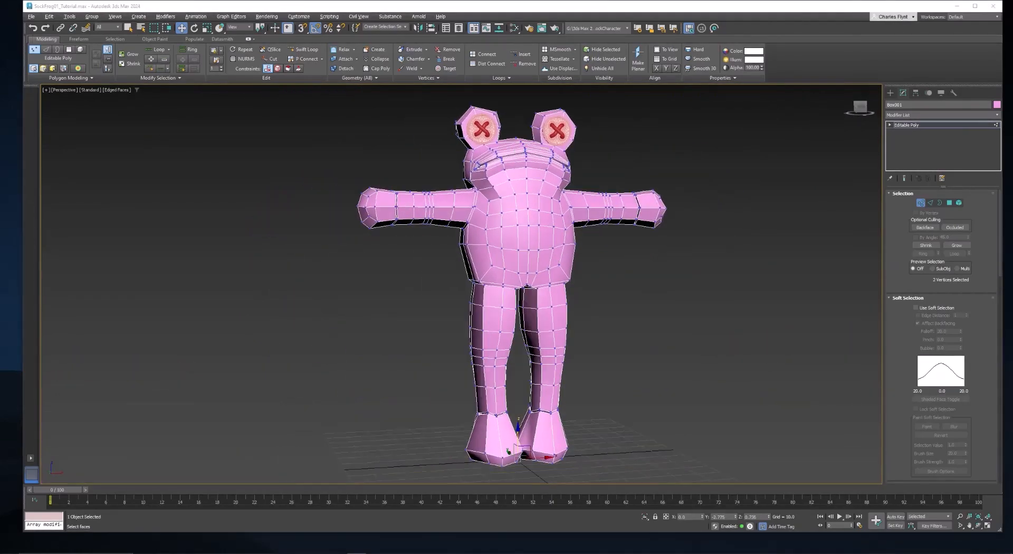
click(920, 201)
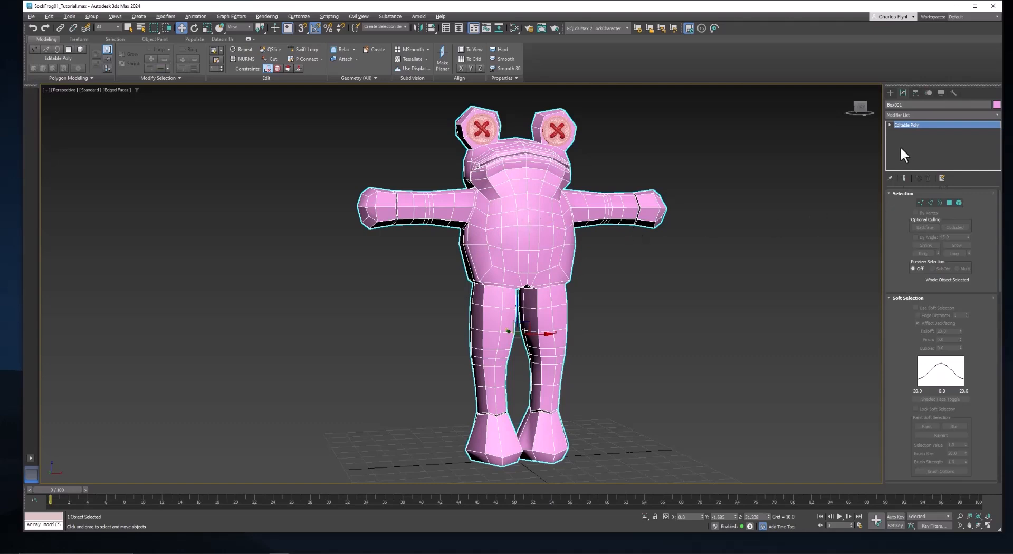
click(926, 115)
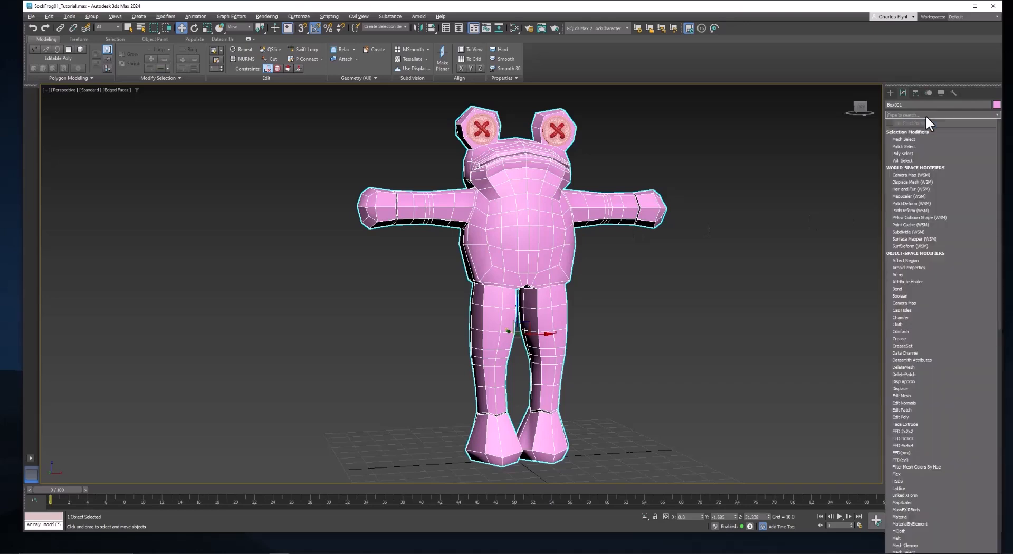
text(uvw)
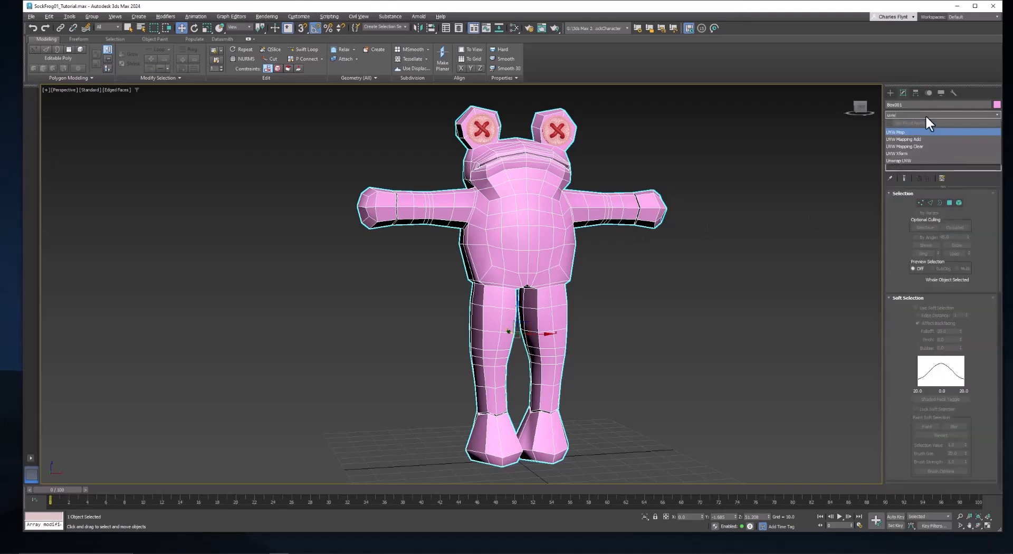
click(920, 147)
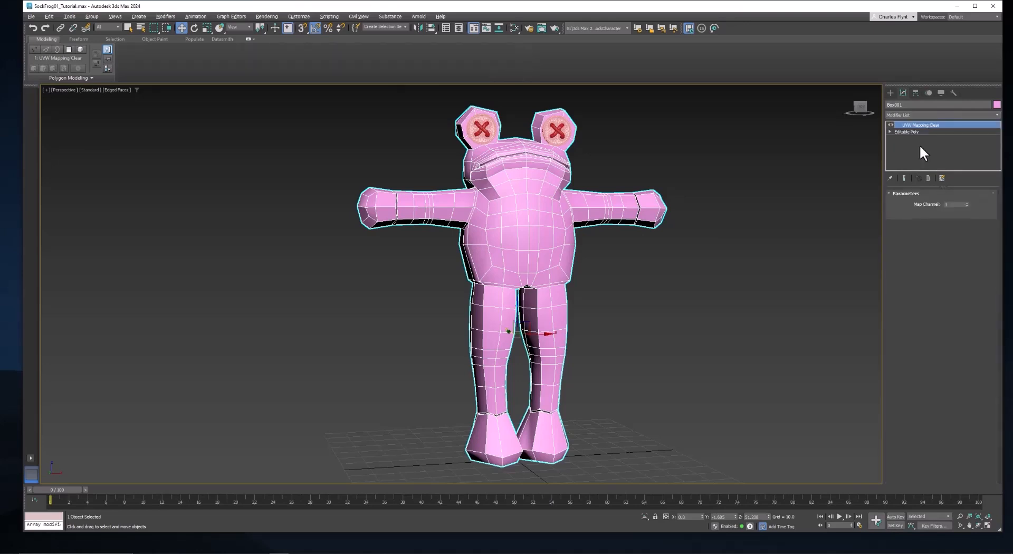
right_click(524, 211)
mouse_move(556, 308)
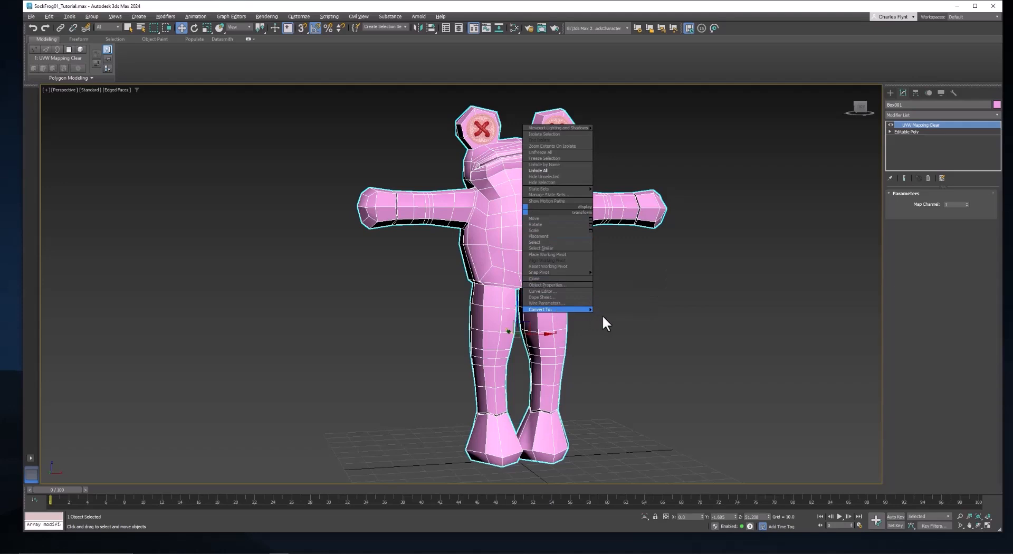
click(600, 315)
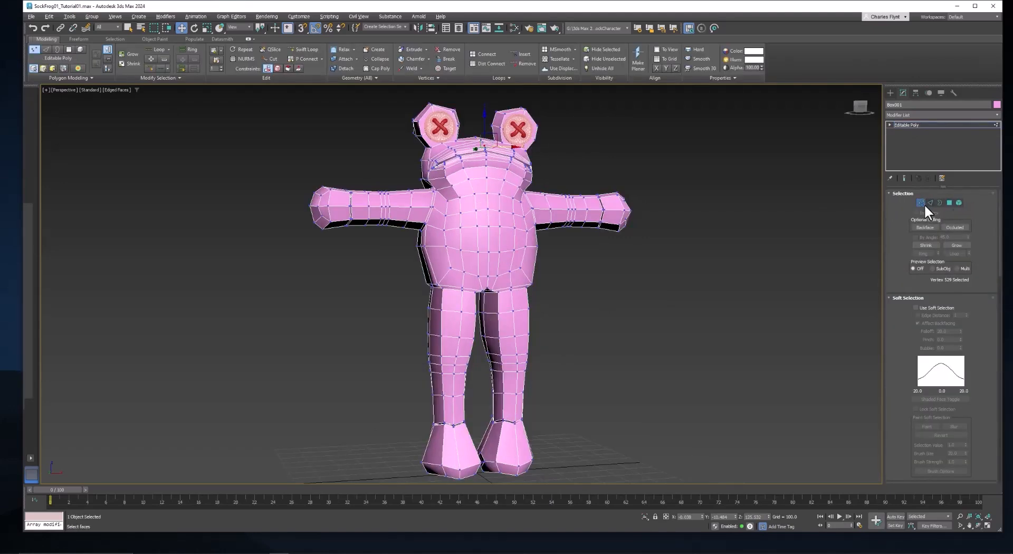
Leave vertex editing and add an Unwrap UVW modifier to the frog body
click(929, 116)
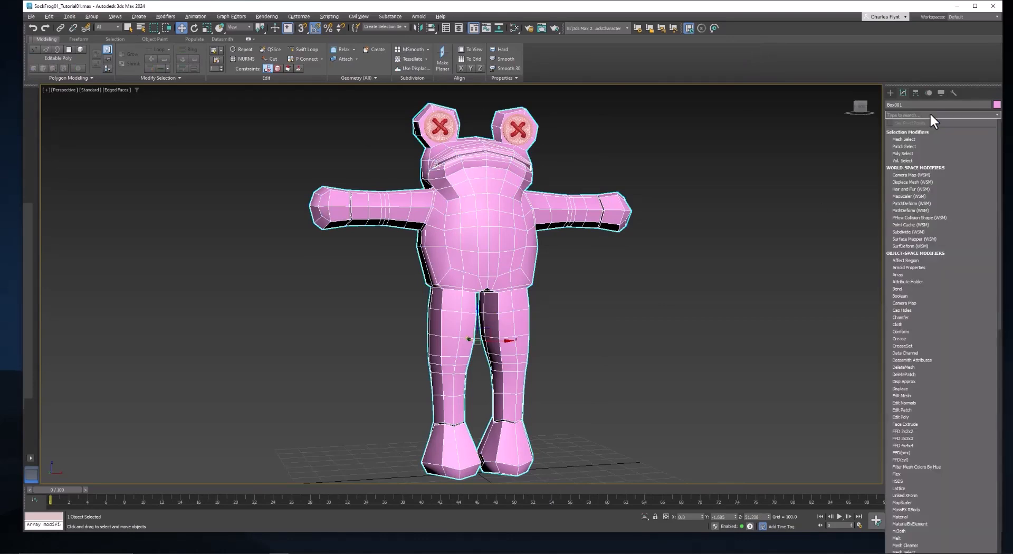
text(uvw)
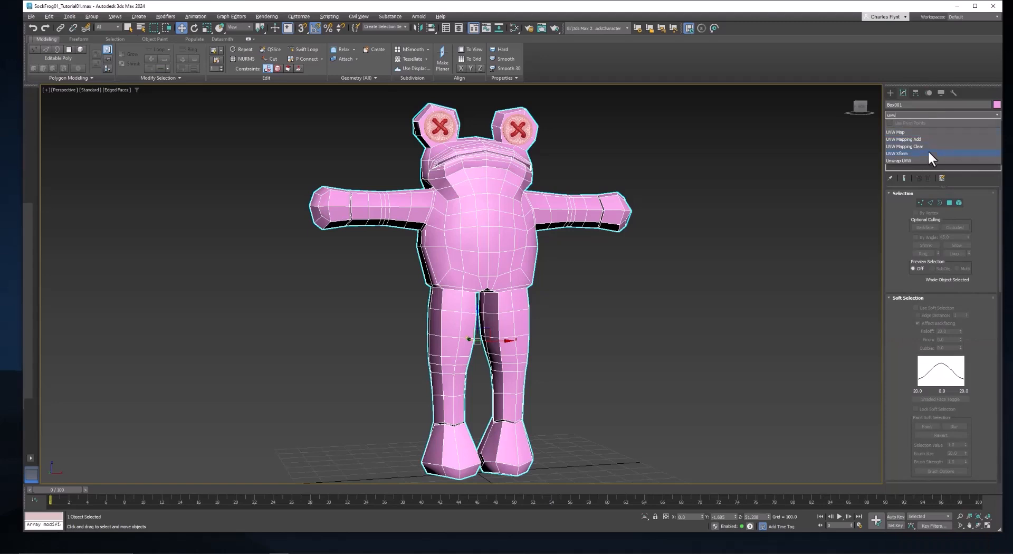
click(906, 159)
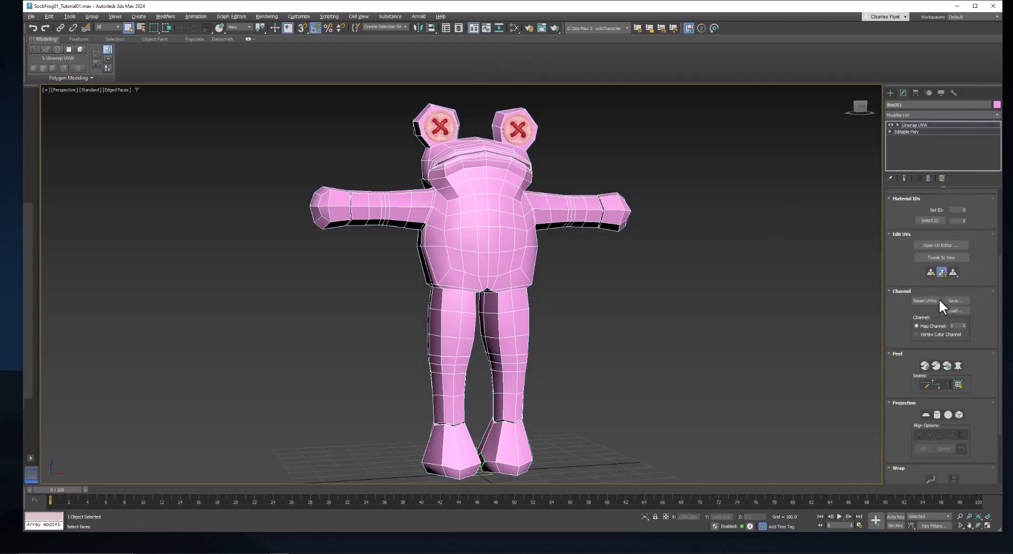
Look through the Unwrap UVW settings for selection, UV editing, map channel, peel and projection
scroll(974, 287, up, 5)
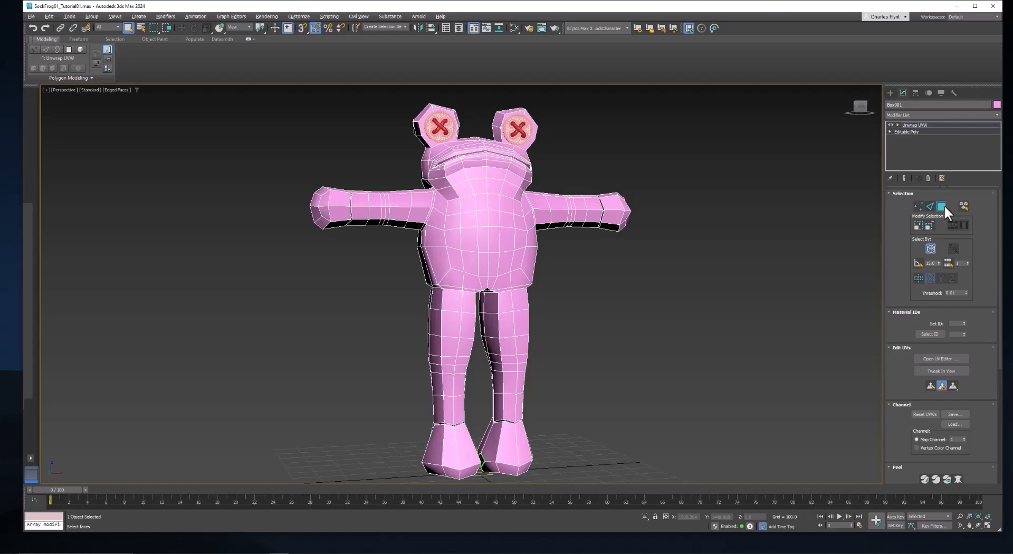
scroll(977, 259, down, 1)
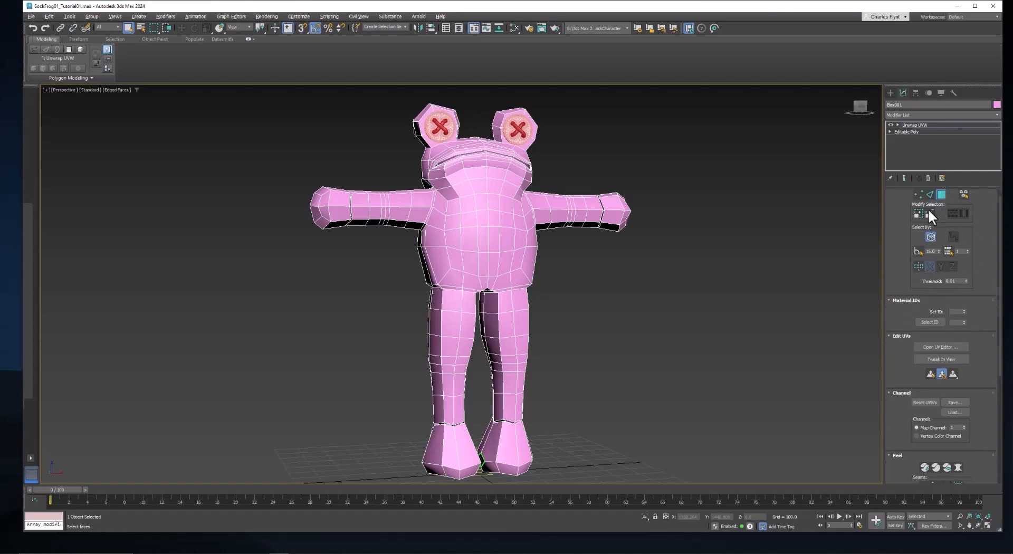
scroll(982, 297, down, 3)
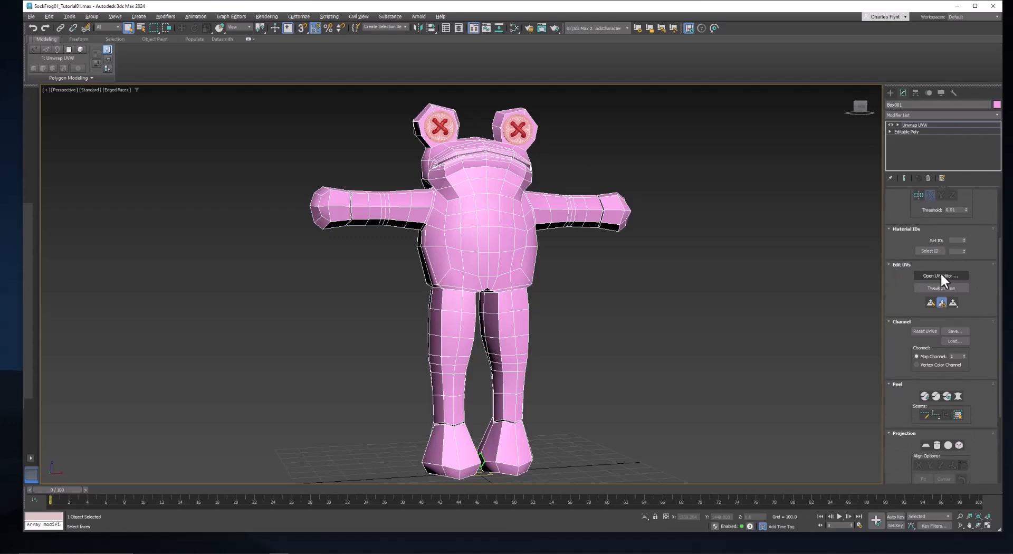
scroll(983, 299, down, 2)
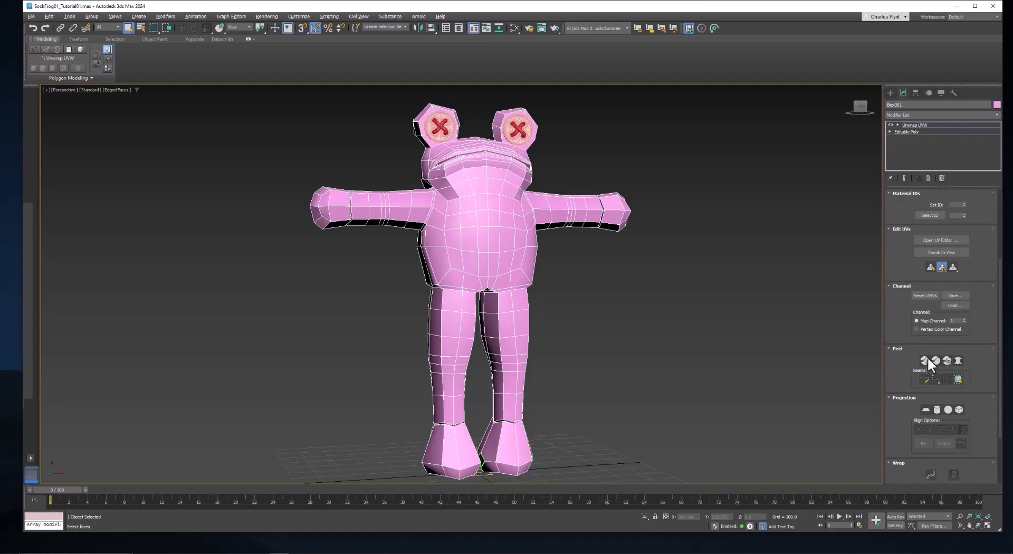
scroll(971, 368, down, 2)
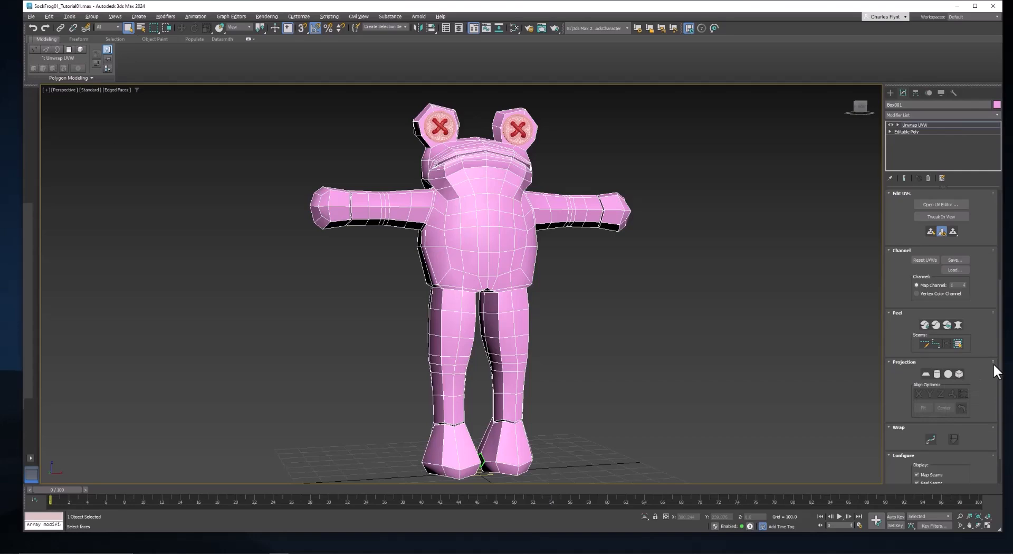
Open the UV Editor and arrange it so the frog model stays visible beside the UV layout
scroll(990, 364, up, 8)
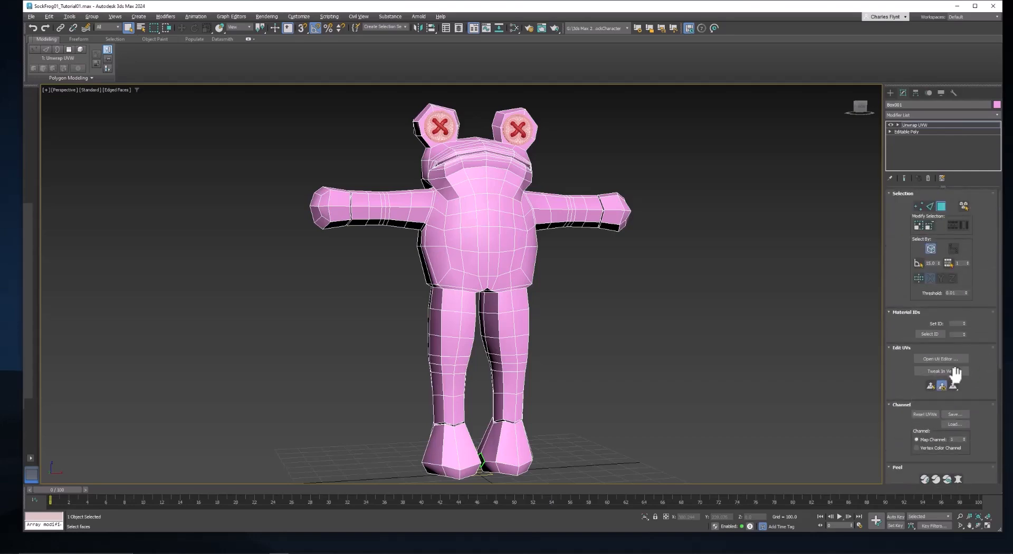
click(946, 361)
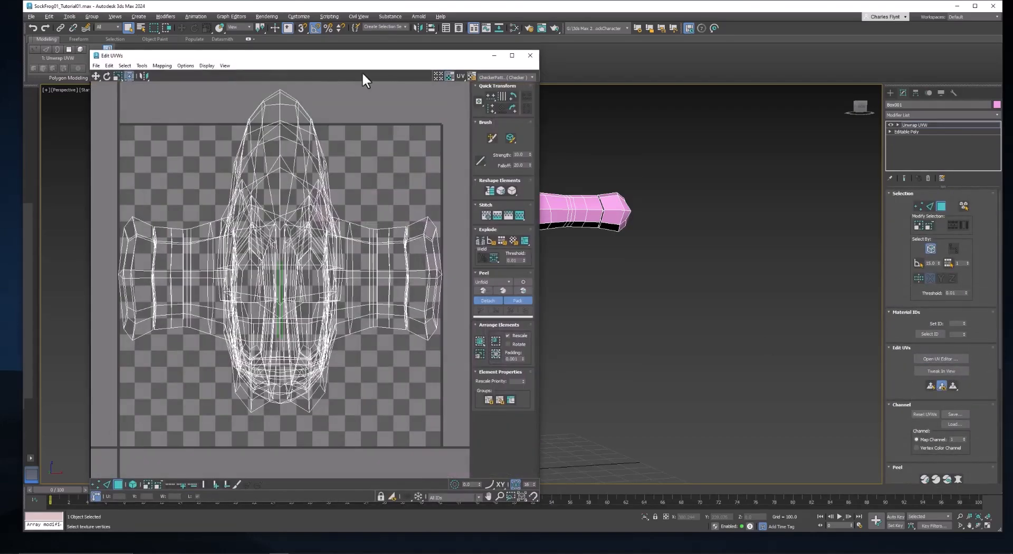
drag(367, 67, 327, 60)
scroll(316, 227, down, 2)
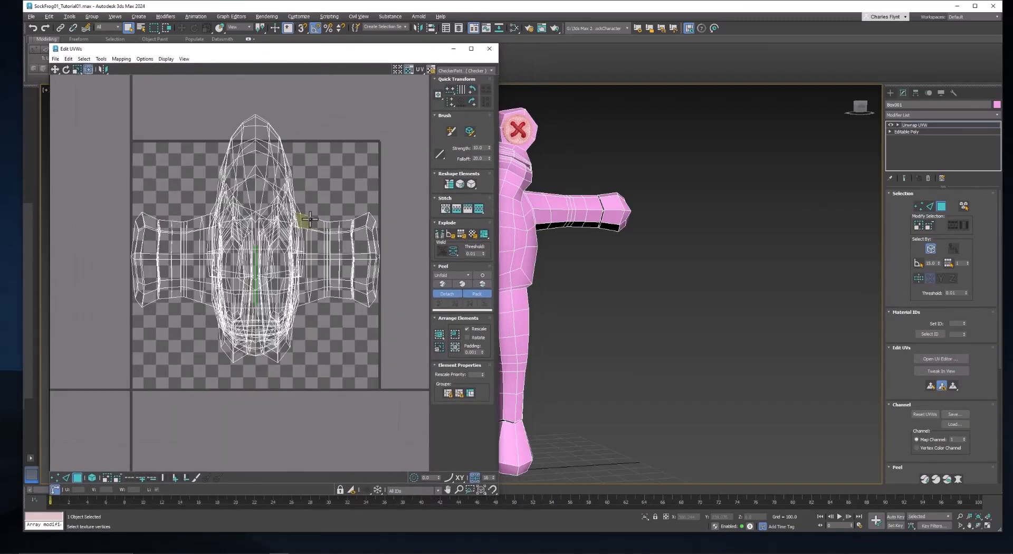
middle_drag(326, 236, 320, 250)
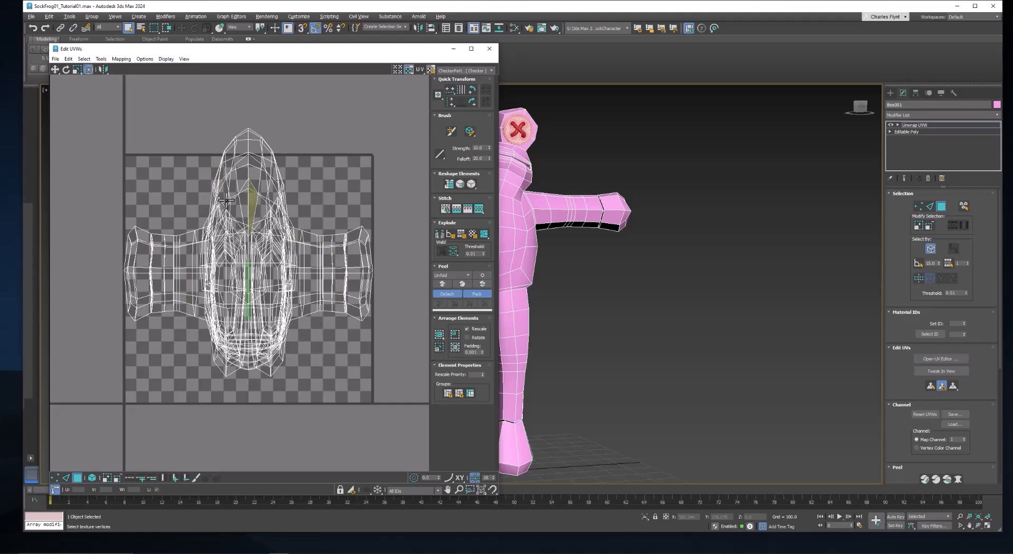
scroll(264, 219, down, 2)
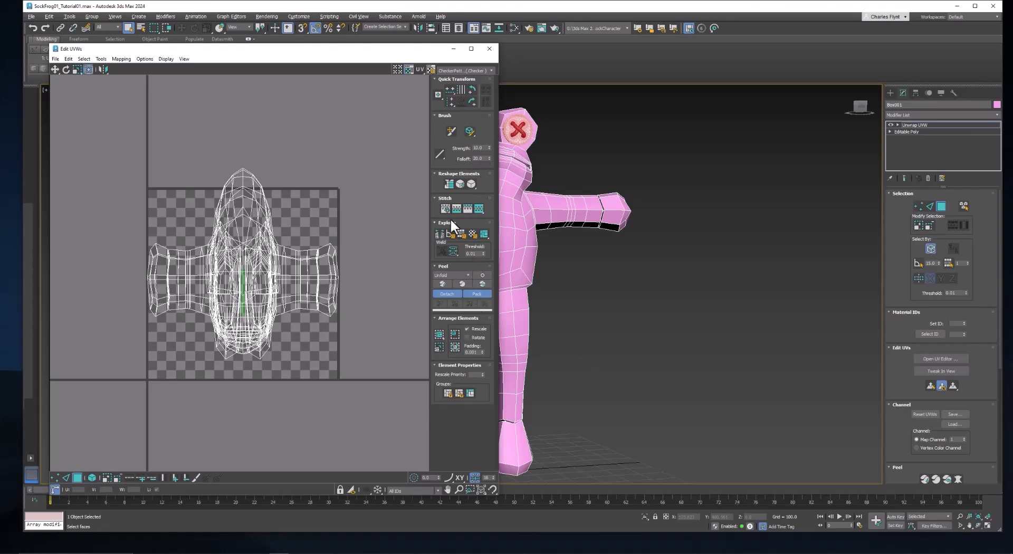
middle_drag(533, 248, 679, 221)
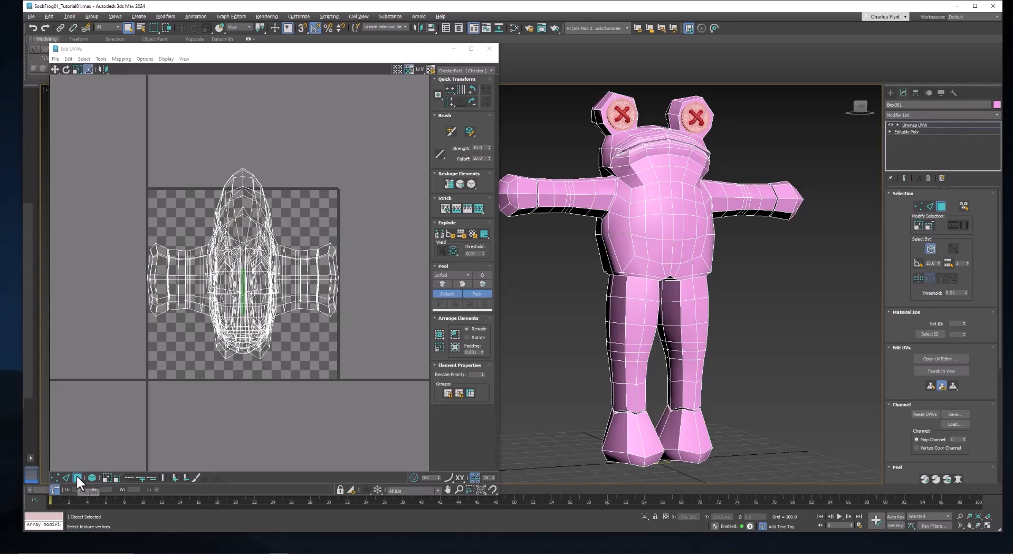
Select all of the frog's UV faces and pack them into the UV square with rotation allowed
drag(96, 119, 387, 409)
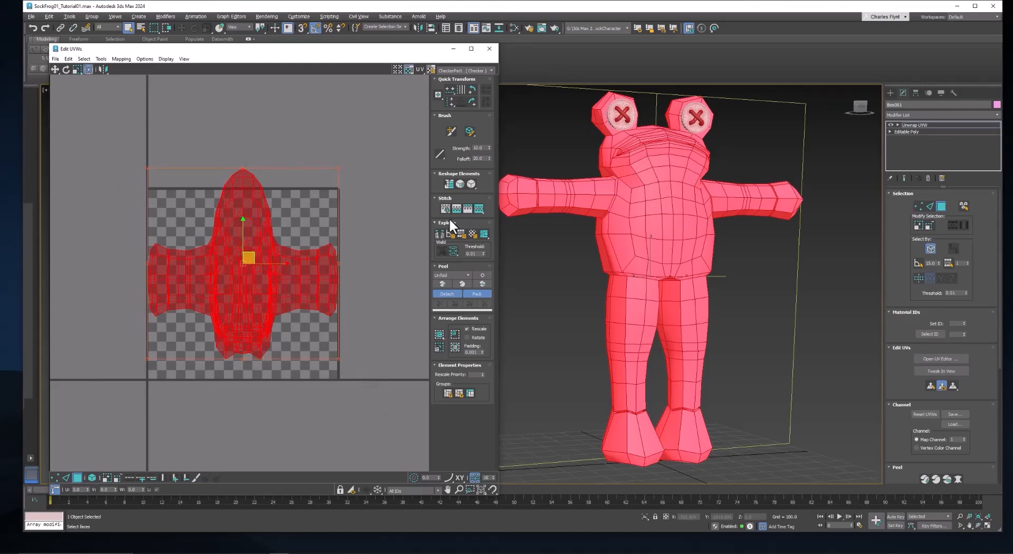
click(441, 334)
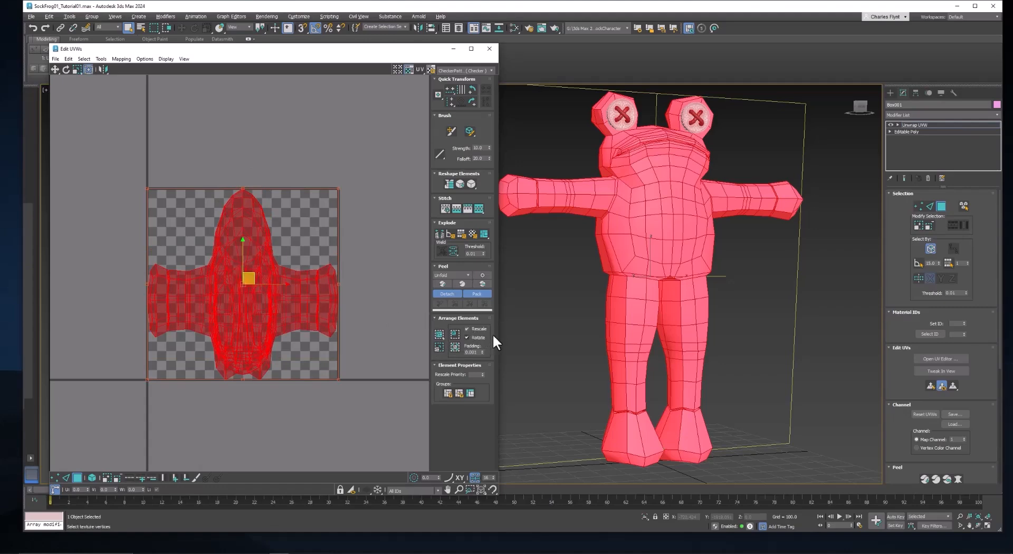
Start Peel mode with edge selection and cut the first seam edges across the front of the frog's right shoulder
click(930, 205)
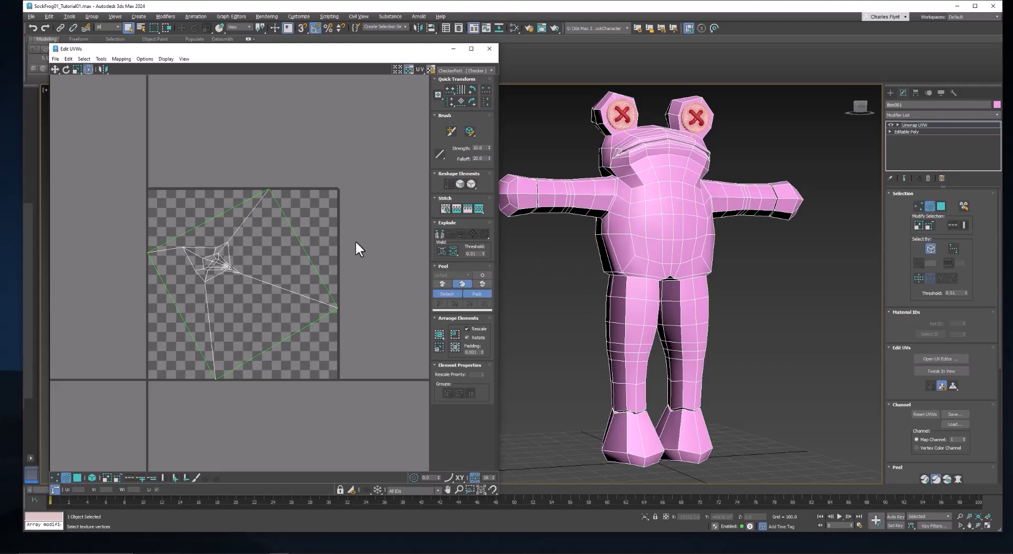
scroll(671, 222, up, 10)
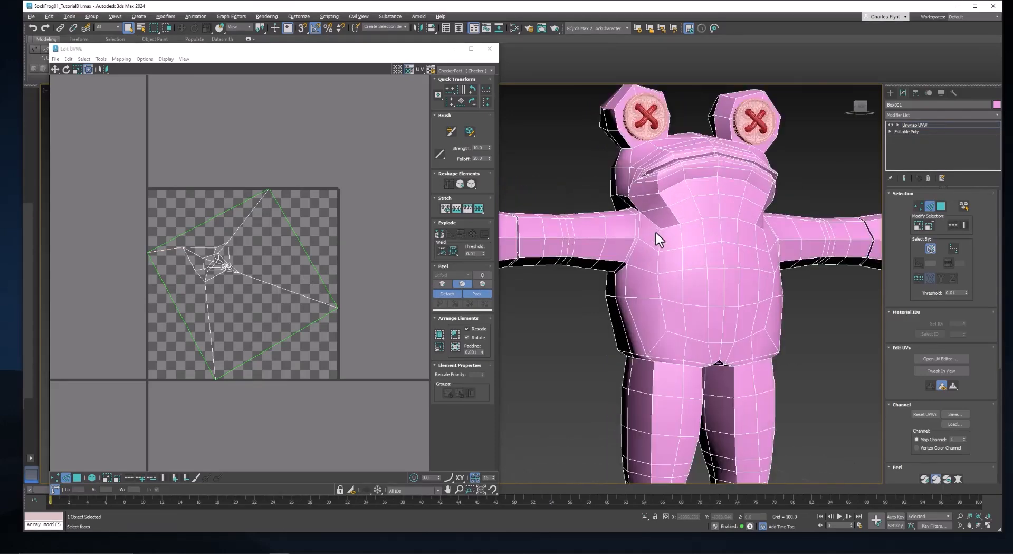
scroll(718, 258, up, 8)
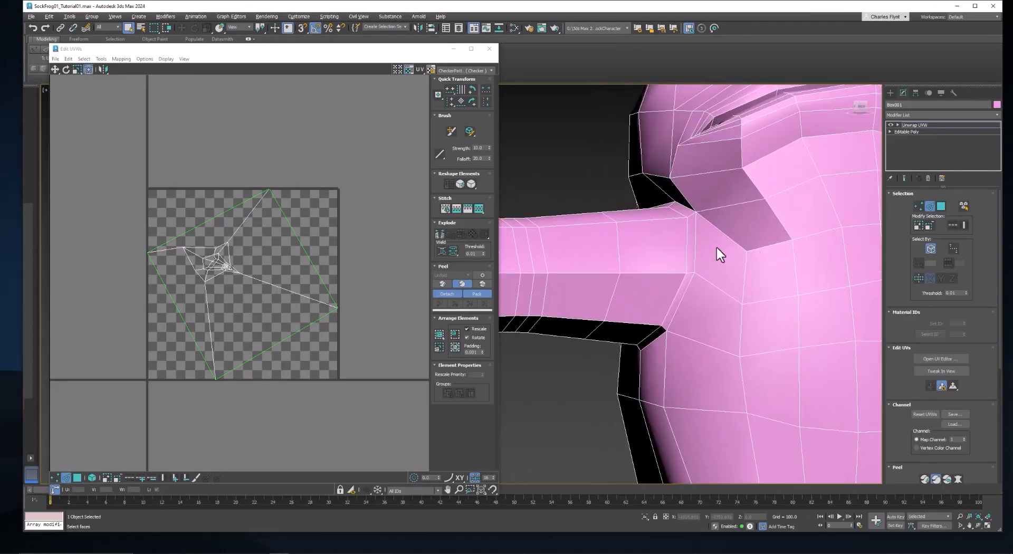
click(696, 243)
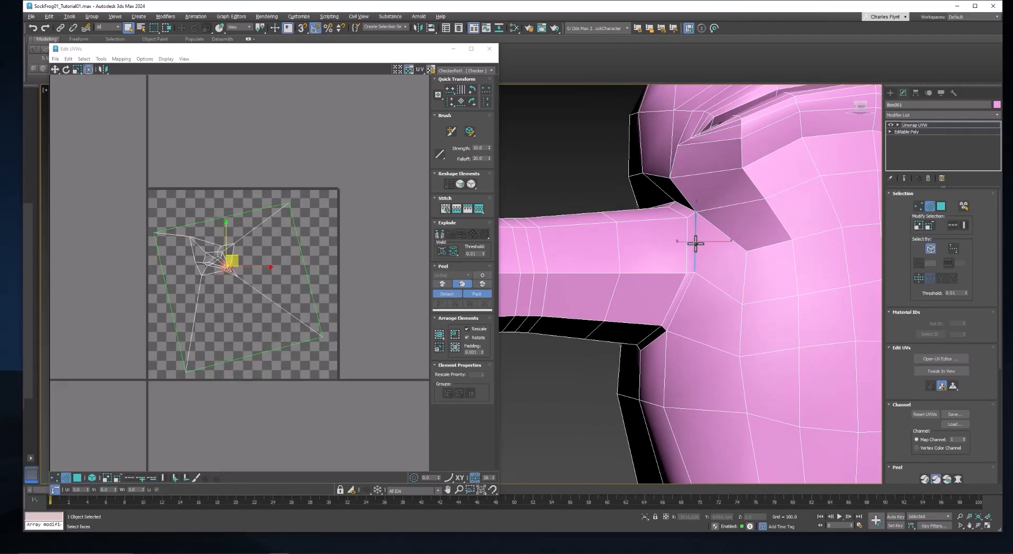
ctrl+click(668, 328)
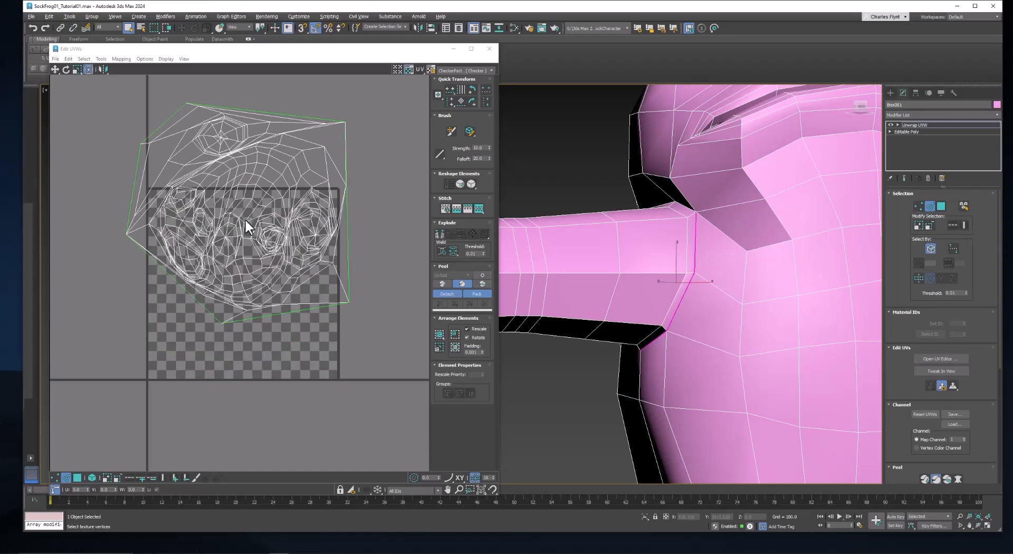
Enable symmetrical selection on the X axis and cut the seam edges across the front of the frog's left shoulder
scroll(775, 318, down, 10)
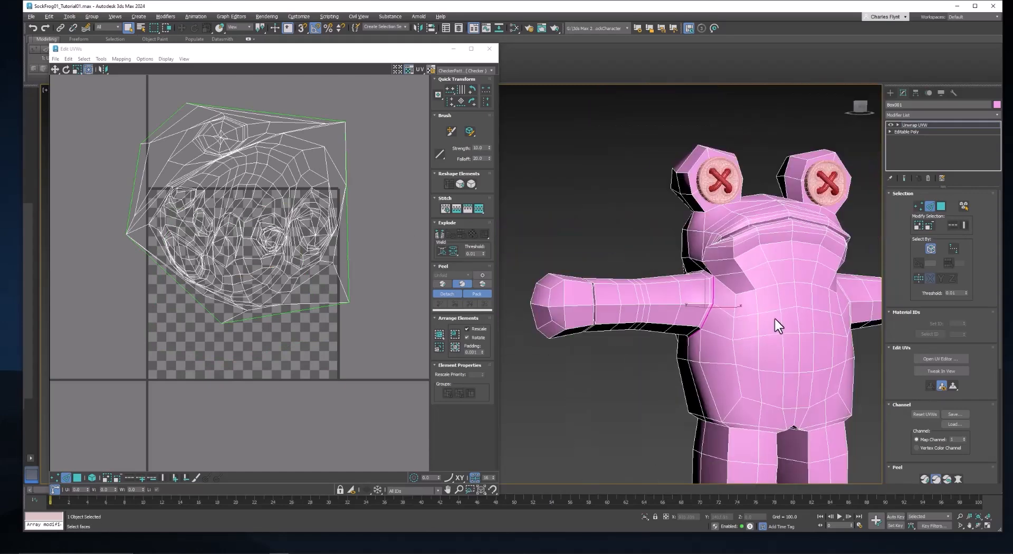
scroll(606, 313, up, 3)
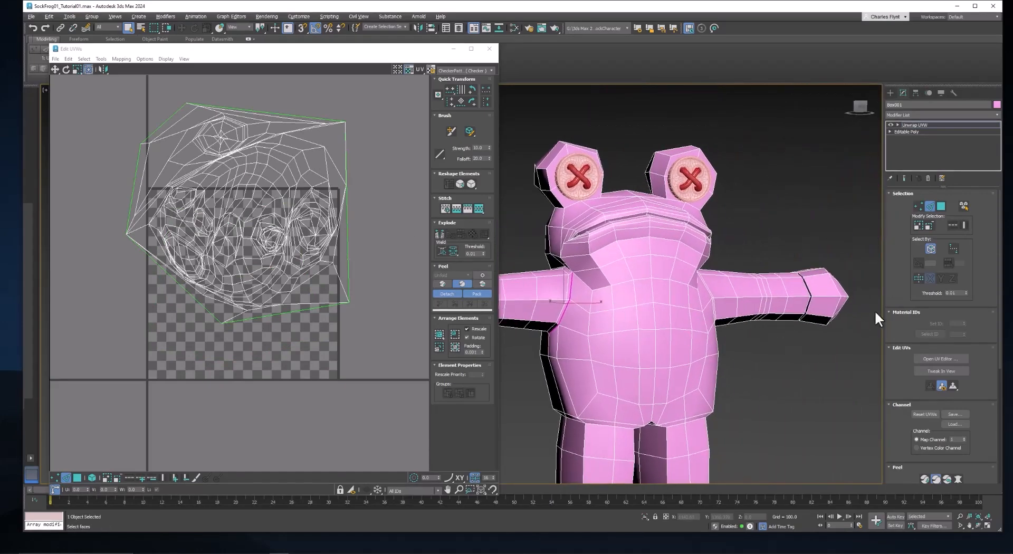
click(920, 276)
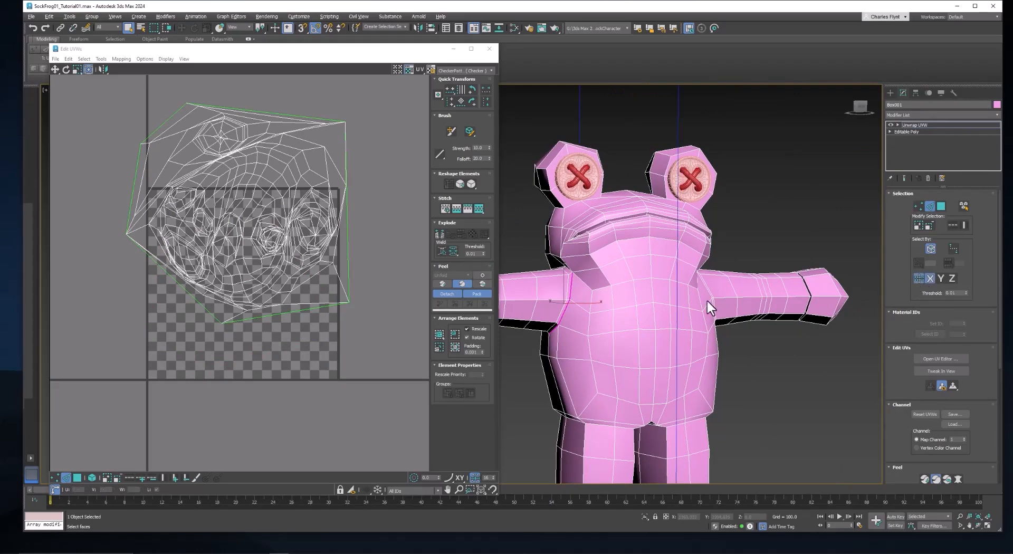
scroll(707, 302, up, 8)
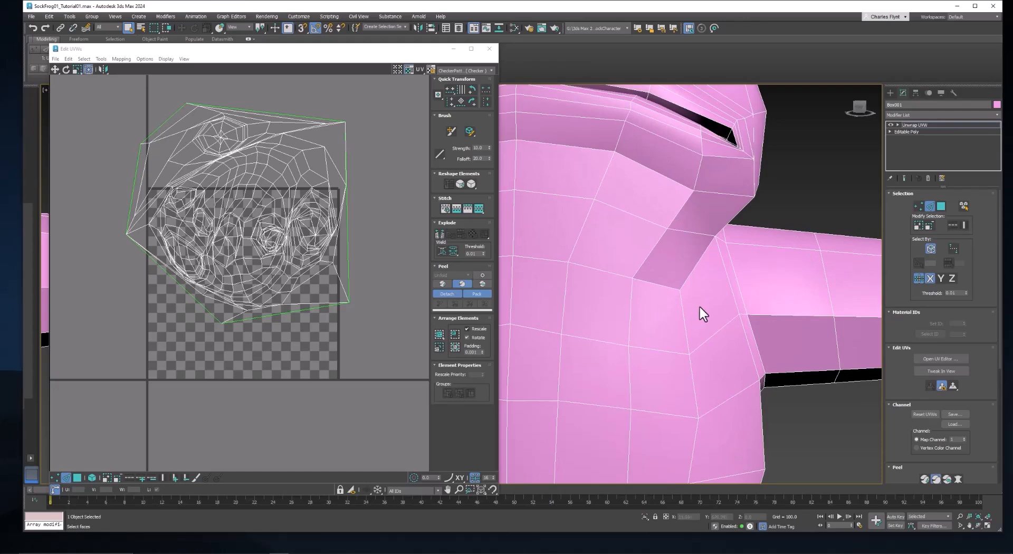
scroll(699, 305, down, 8)
alt+middle_drag(721, 310, 679, 298)
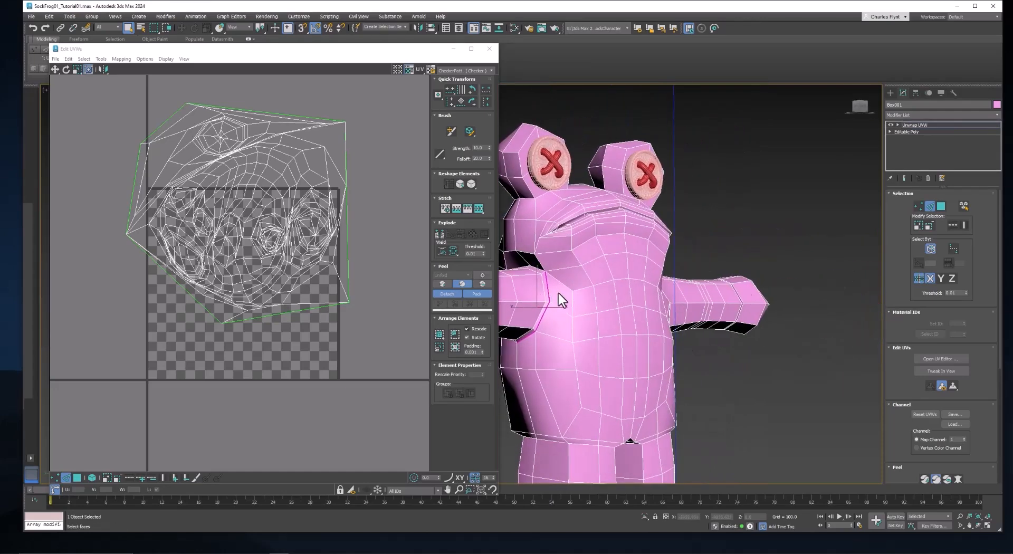
scroll(601, 307, up, 3)
alt+middle_drag(644, 294, 610, 306)
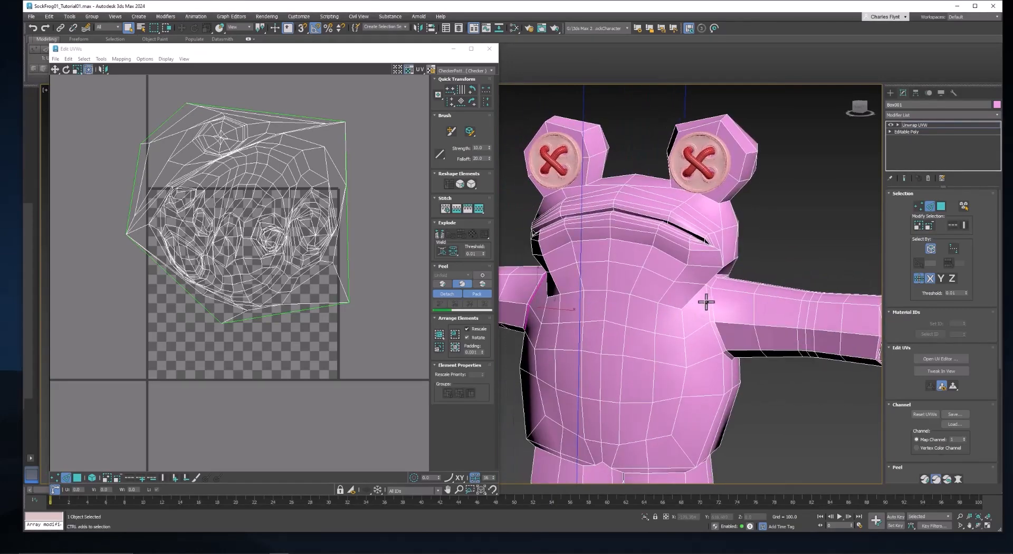
click(710, 319)
click(726, 360)
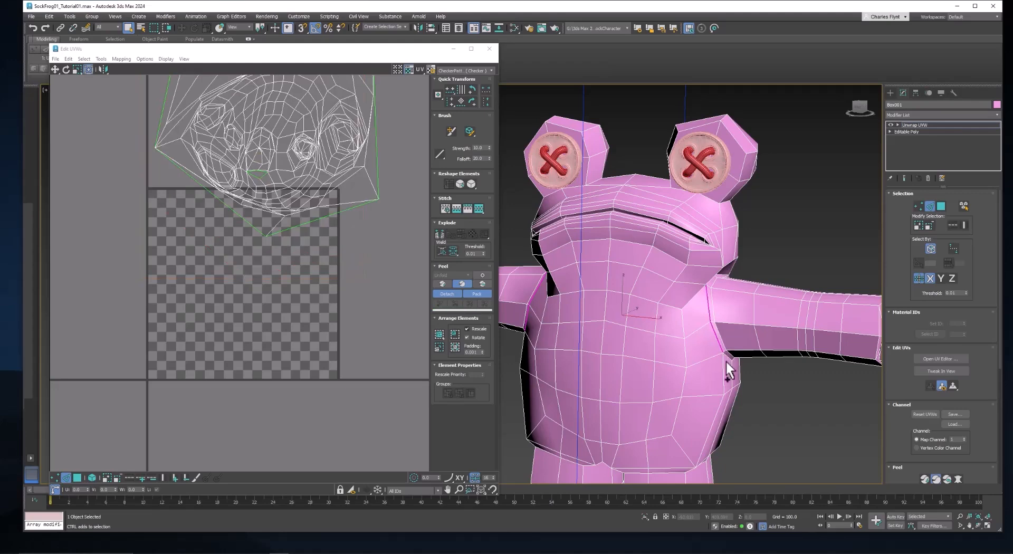
Continue the seam around the back and top of the arm to close the loop at the shoulder
alt+middle_drag(592, 341, 612, 325)
click(591, 314)
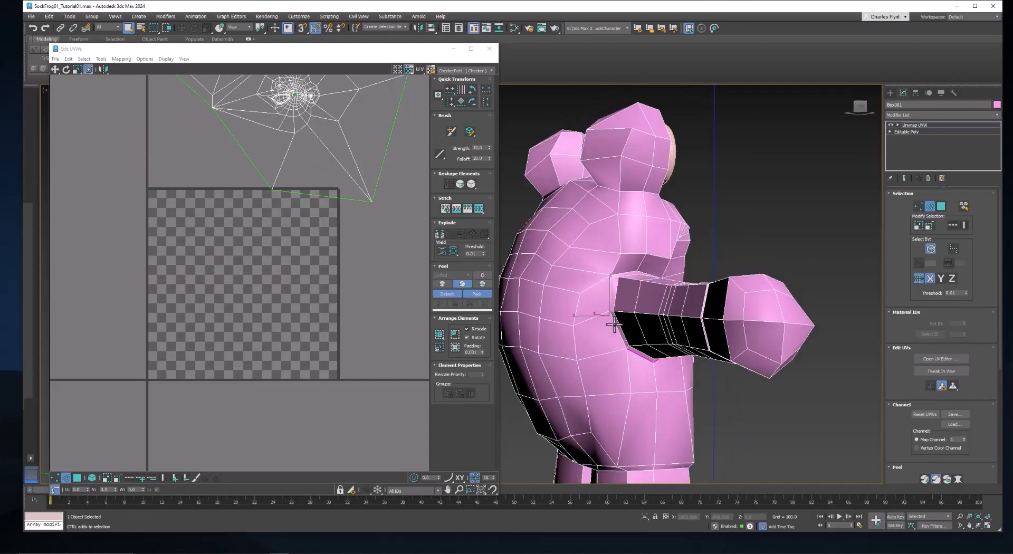
click(612, 304)
click(609, 298)
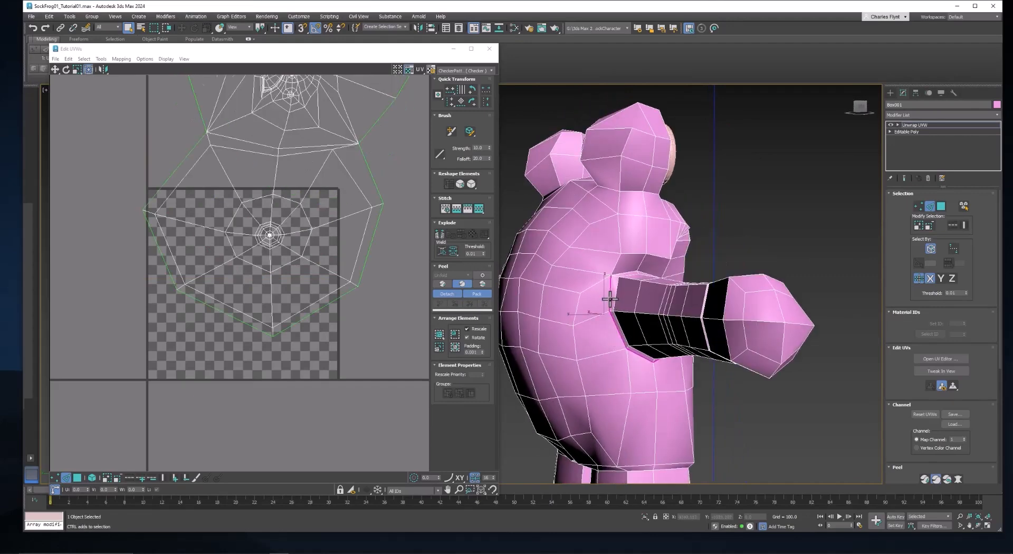
click(624, 274)
alt+middle_drag(628, 277, 717, 360)
click(596, 295)
Cut mirrored seams around the tops of both legs where they meet the body
scroll(717, 359, up, 10)
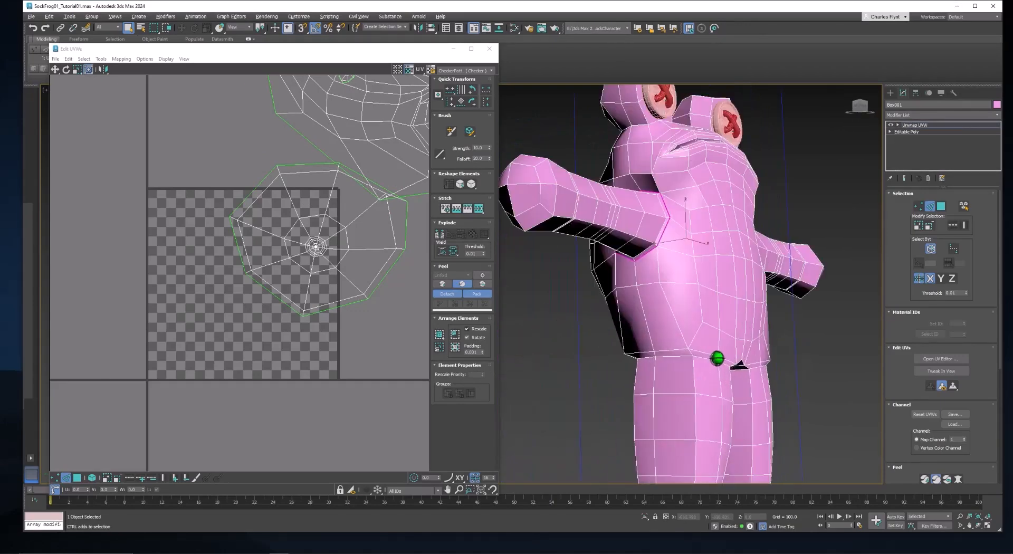
click(667, 355)
click(695, 357)
alt+middle_drag(730, 378, 658, 366)
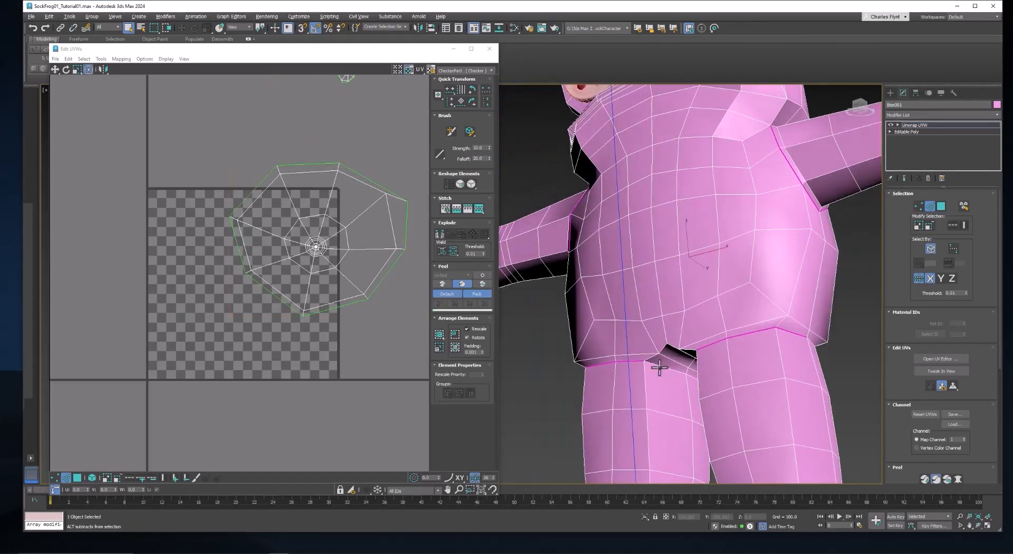
scroll(681, 380, up, 5)
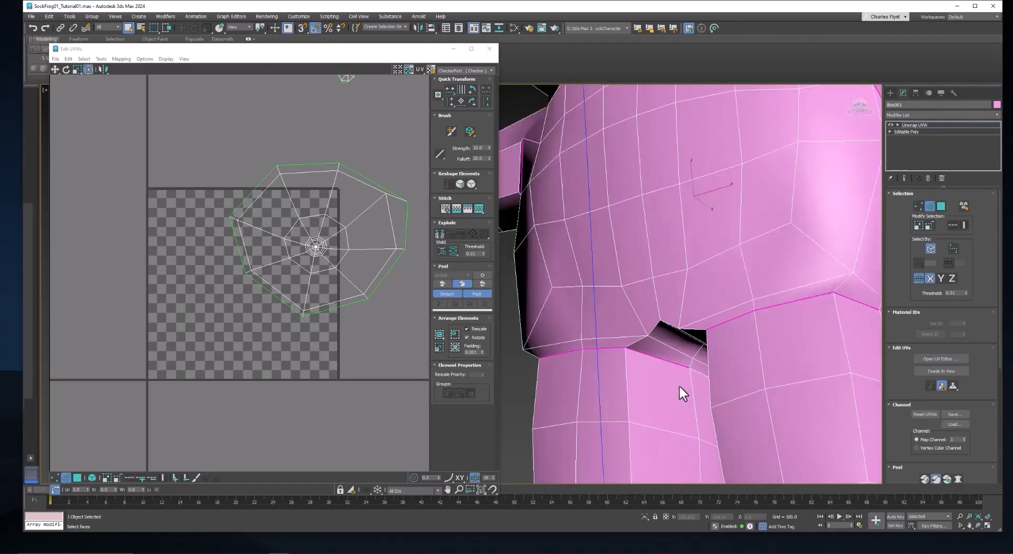
scroll(620, 369, down, 5)
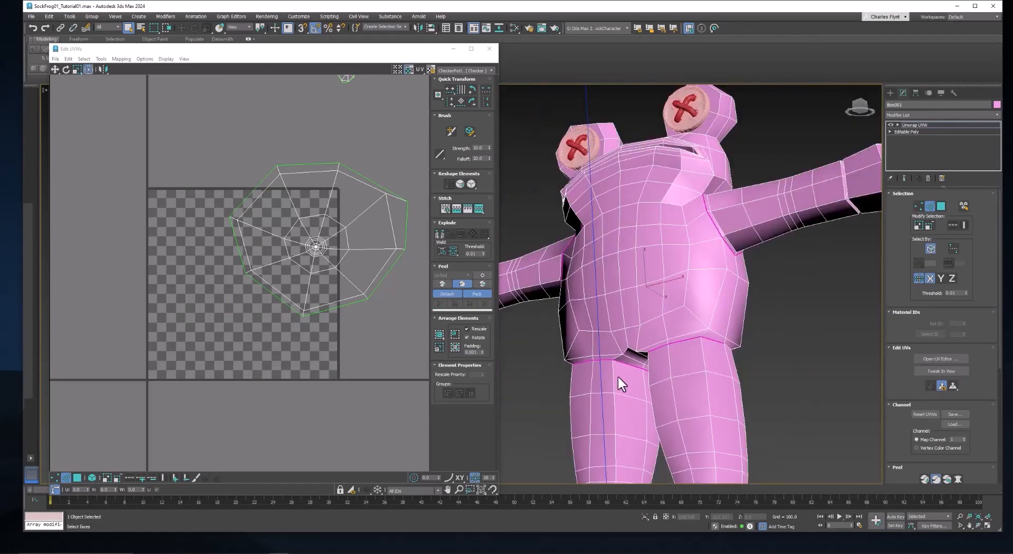
alt+middle_drag(618, 376, 603, 391)
click(663, 352)
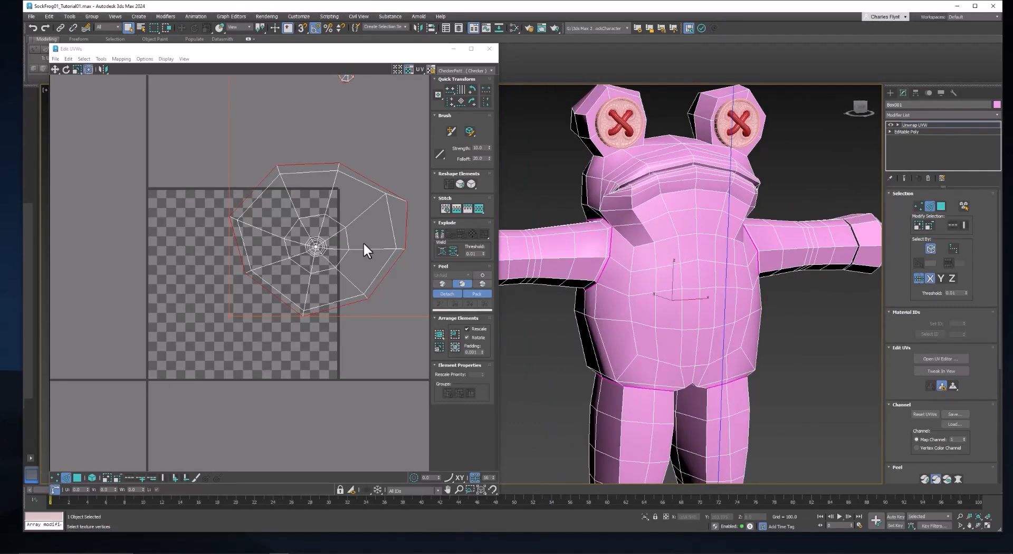
Select all UV faces, including the arm and leg islands, and pack them into the UV square
scroll(363, 241, down, 10)
middle_drag(344, 242, 258, 246)
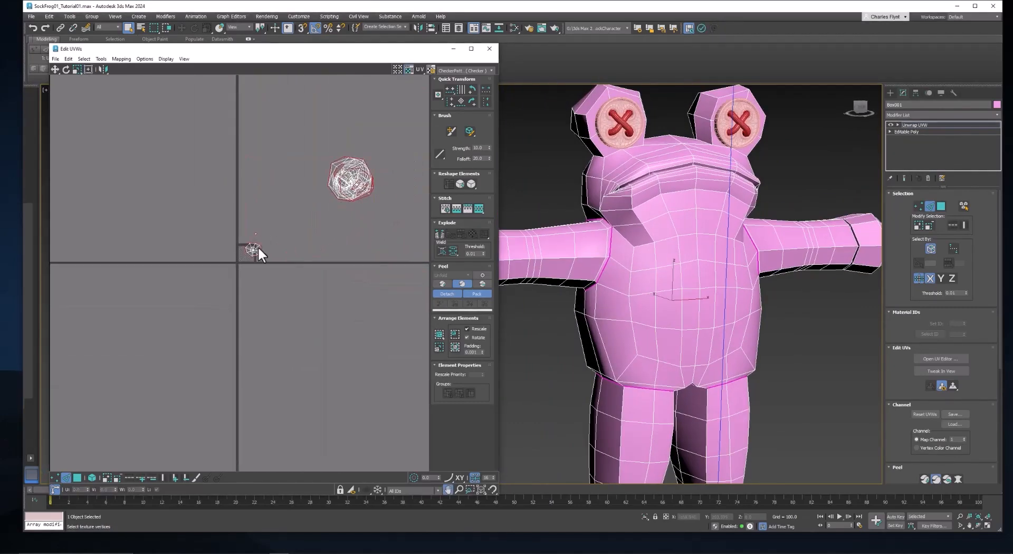
key(ctrl+a)
click(76, 477)
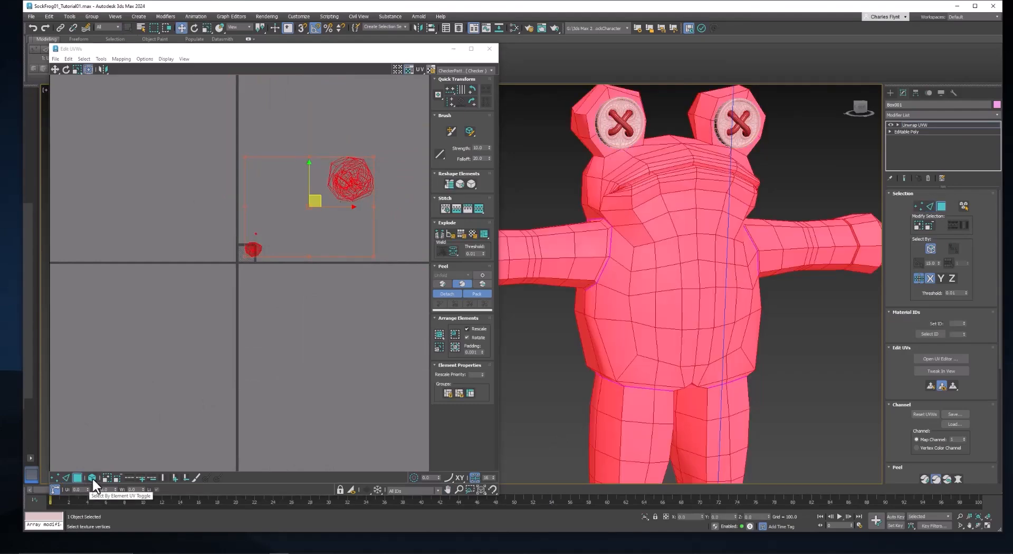
drag(195, 125, 405, 307)
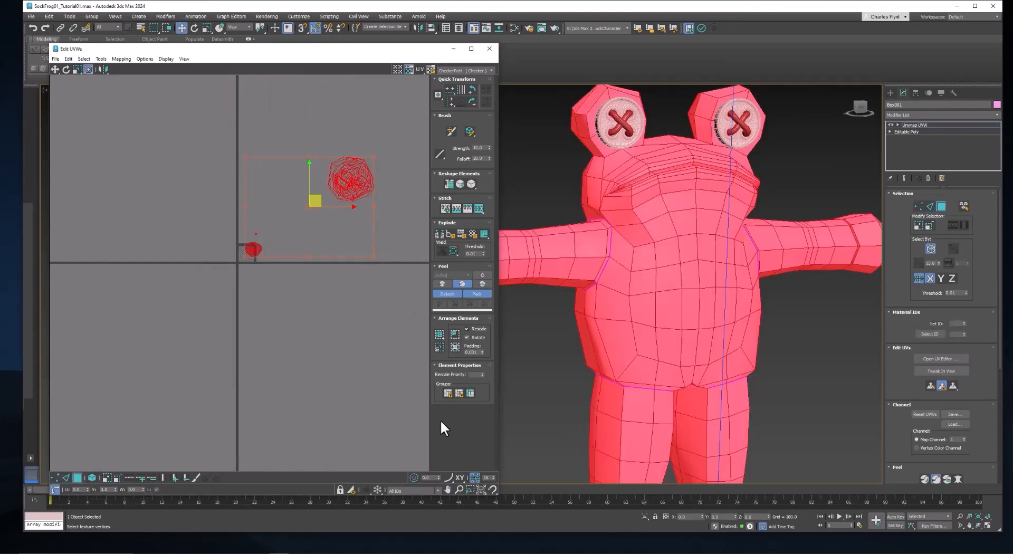
click(440, 333)
scroll(253, 262, up, 10)
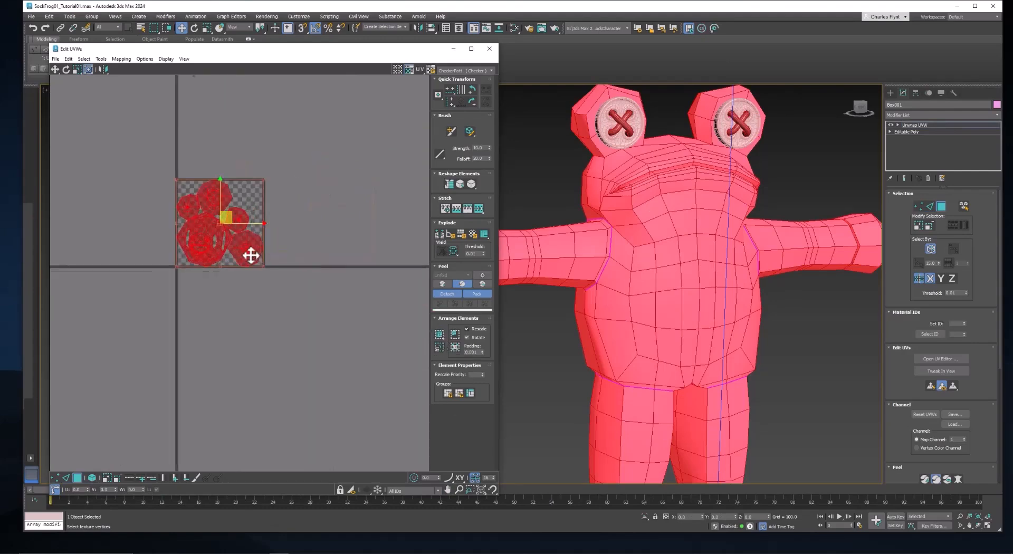
middle_drag(274, 249, 358, 283)
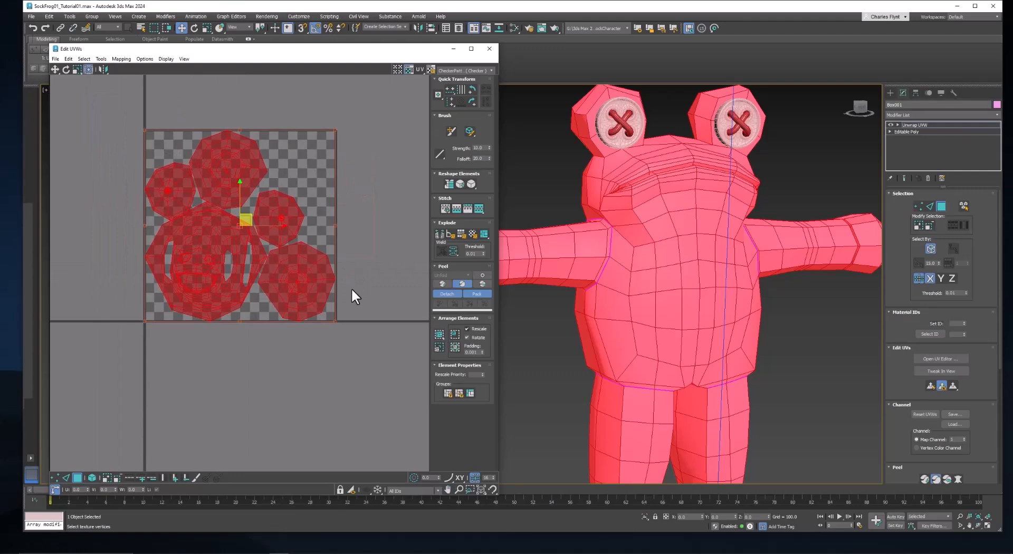
Return to edge selection and cut the first seam edges inside the groove on the front of the frog's wrist
click(69, 473)
scroll(605, 290, up, 8)
middle_drag(606, 292, 870, 348)
scroll(779, 283, up, 3)
middle_drag(610, 253, 740, 290)
scroll(649, 232, down, 2)
scroll(650, 245, up, 4)
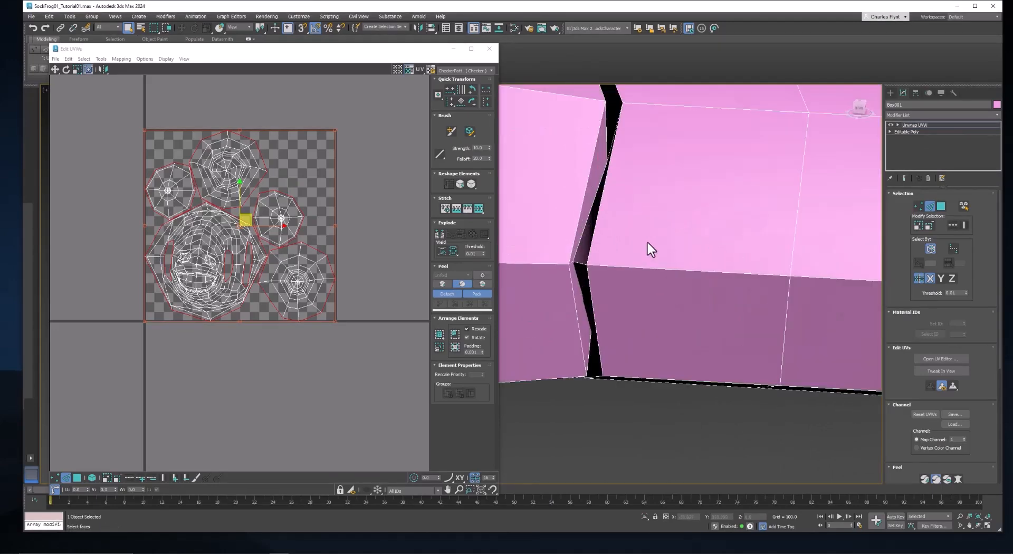
click(587, 220)
middle_drag(607, 242, 611, 199)
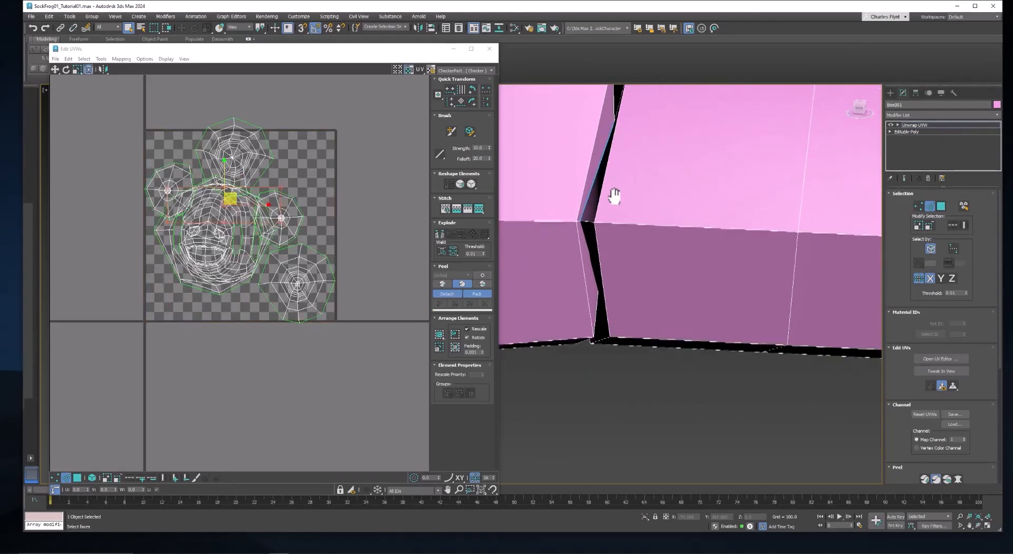
click(587, 245)
Continue the peel seam edge by edge around the inside of the wrist groove
alt+middle_drag(609, 263, 572, 207)
alt+middle_drag(609, 278, 704, 275)
click(660, 402)
scroll(743, 327, up, 5)
click(689, 353)
click(699, 280)
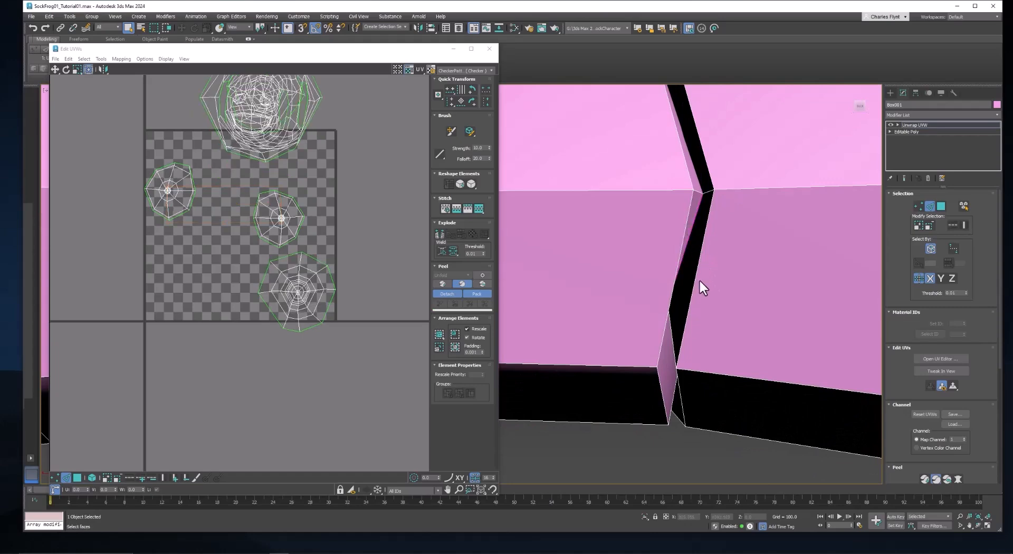
Start a lengthwise mirrored seam at the wrist groove and run it along the underside of the forearm
scroll(707, 223, down, 10)
middle_drag(293, 216, 302, 286)
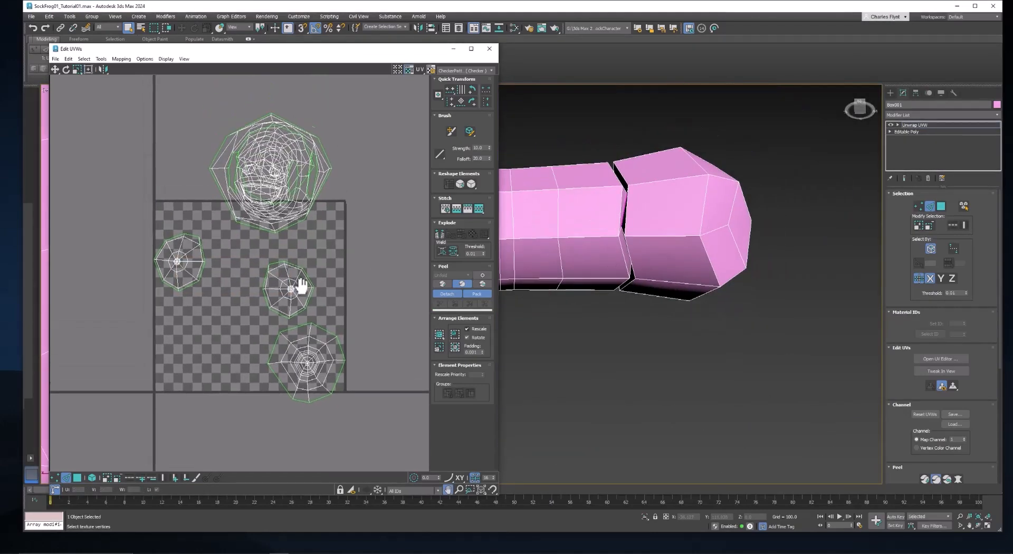
scroll(309, 293, down, 2)
alt+middle_drag(719, 172, 718, 235)
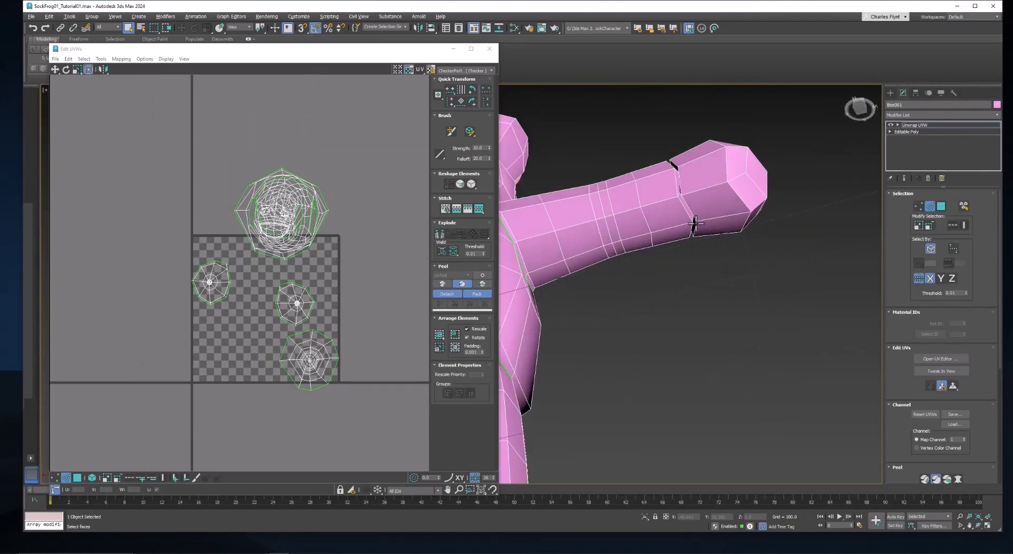
scroll(694, 225, up, 4)
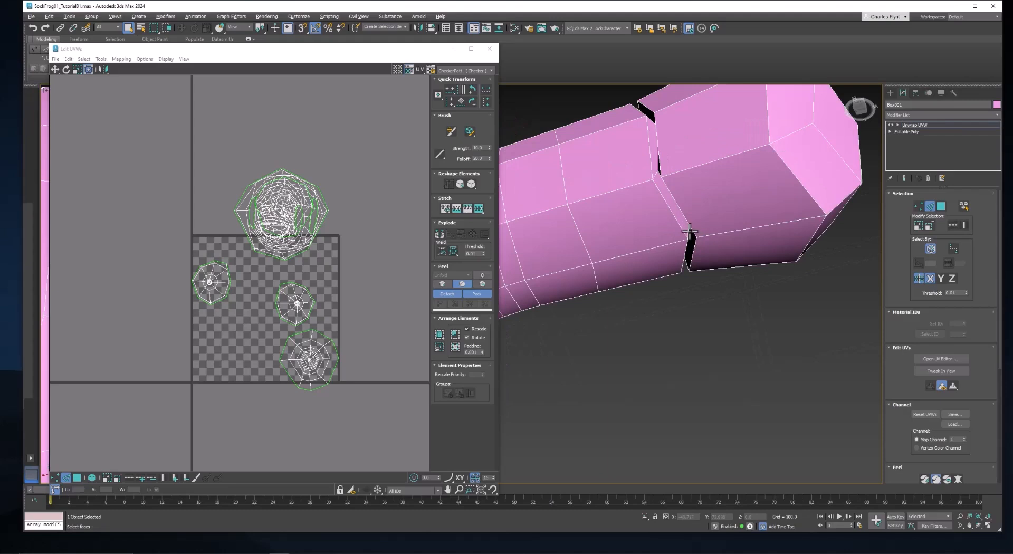
click(690, 231)
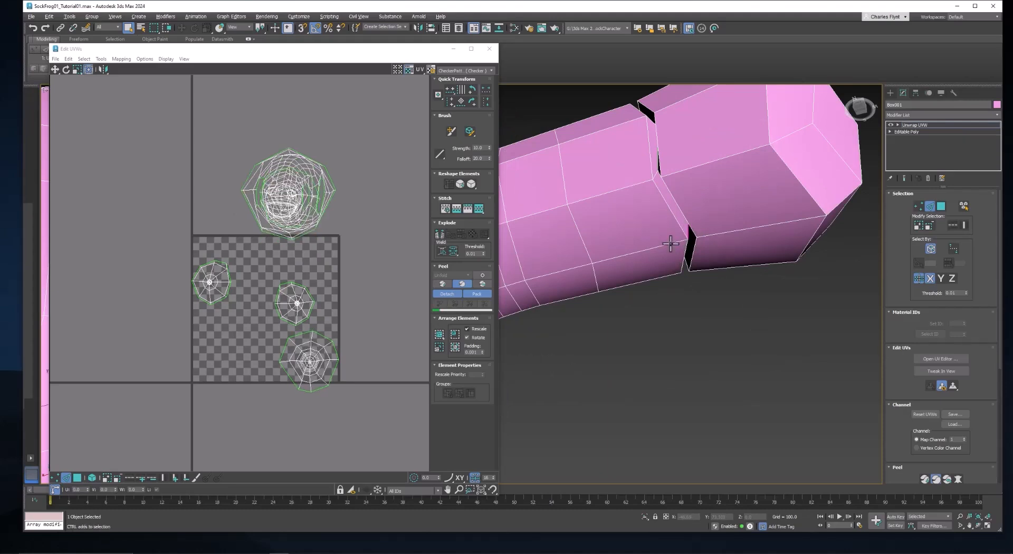
ctrl+click(671, 243)
middle_drag(632, 260, 683, 248)
ctrl+click(594, 260)
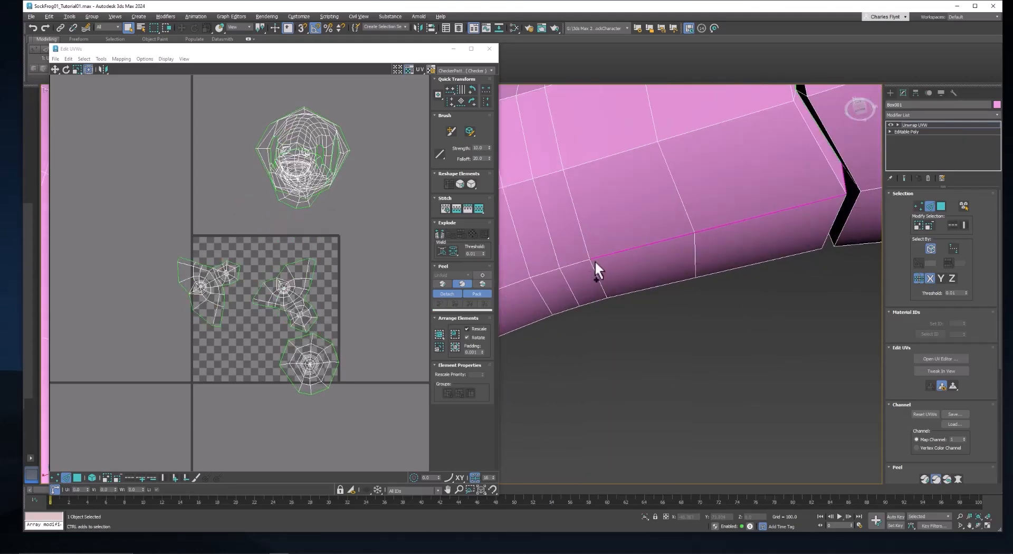
ctrl+click(578, 262)
Extend the lengthwise arm seam along the upper arm until it joins the shoulder seam
middle_drag(586, 260, 765, 209)
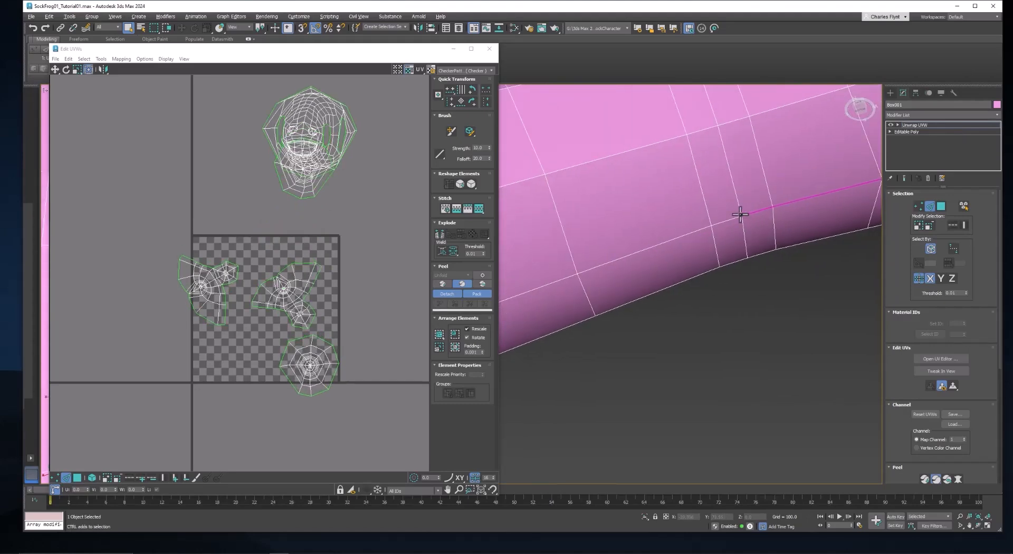
ctrl+click(728, 220)
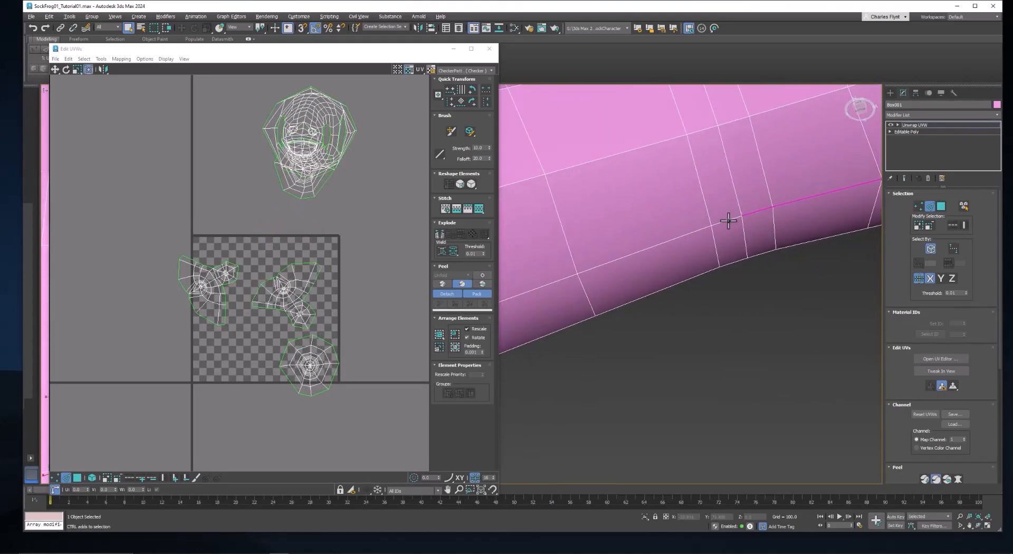
ctrl+click(675, 236)
middle_drag(670, 251, 836, 172)
ctrl+click(703, 210)
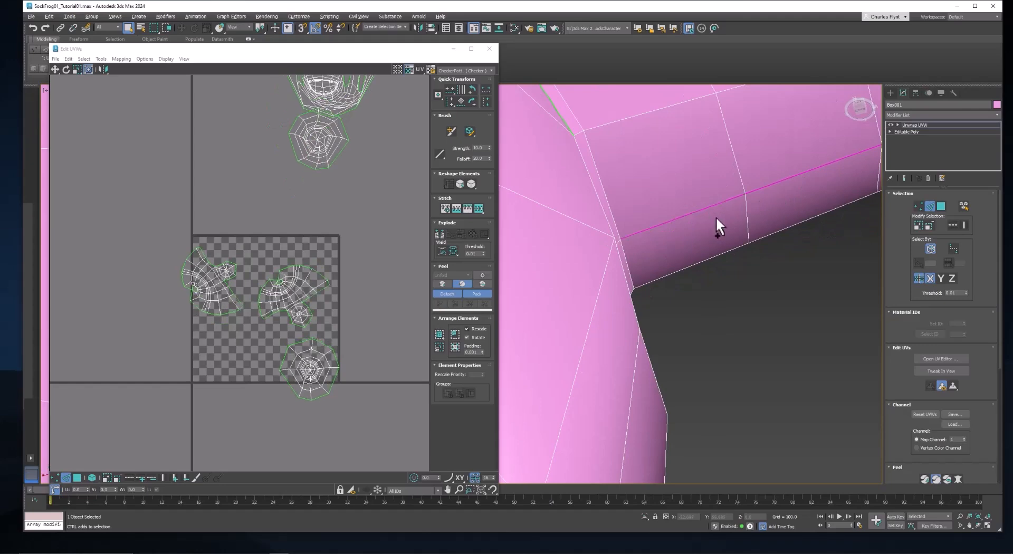
alt+middle_drag(715, 220, 818, 244)
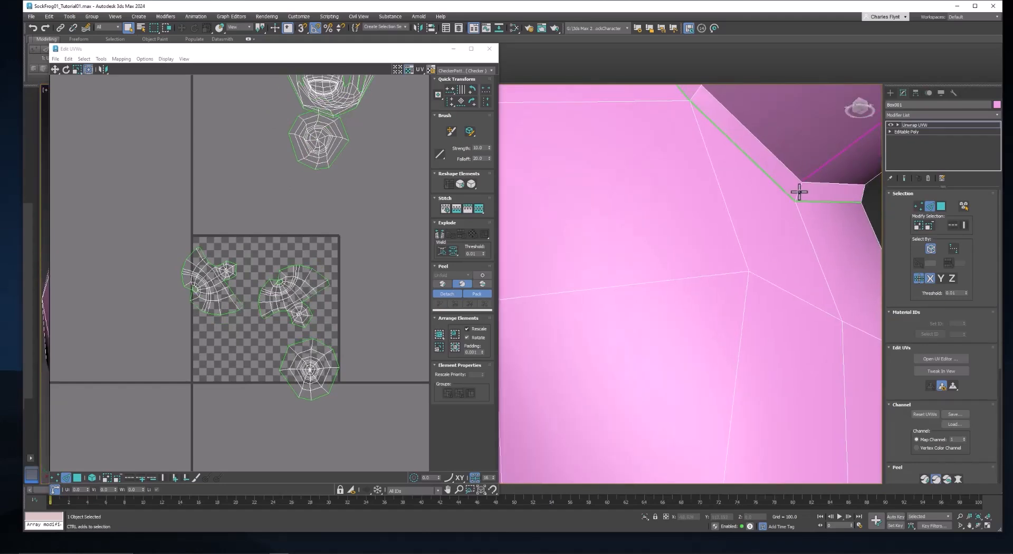
ctrl+click(799, 192)
Check the opened arm islands, select all UV faces and pack the islands into the UV square
scroll(297, 292, down, 3)
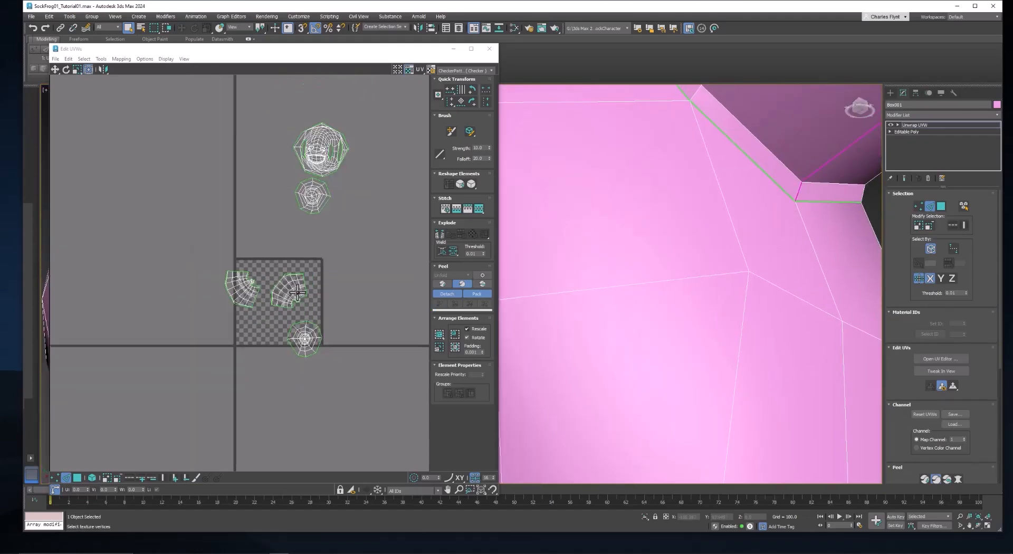
scroll(301, 284, up, 5)
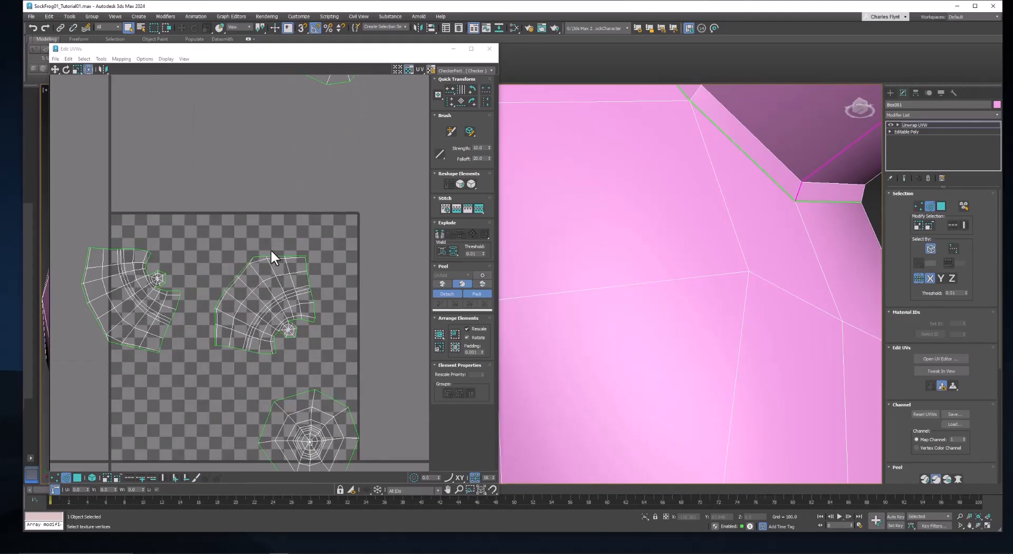
scroll(271, 249, down, 3)
mouse_move(330, 217)
middle_down()
mouse_move(314, 309)
mouse_move(348, 220)
middle_up()
scroll(277, 295, up, 6)
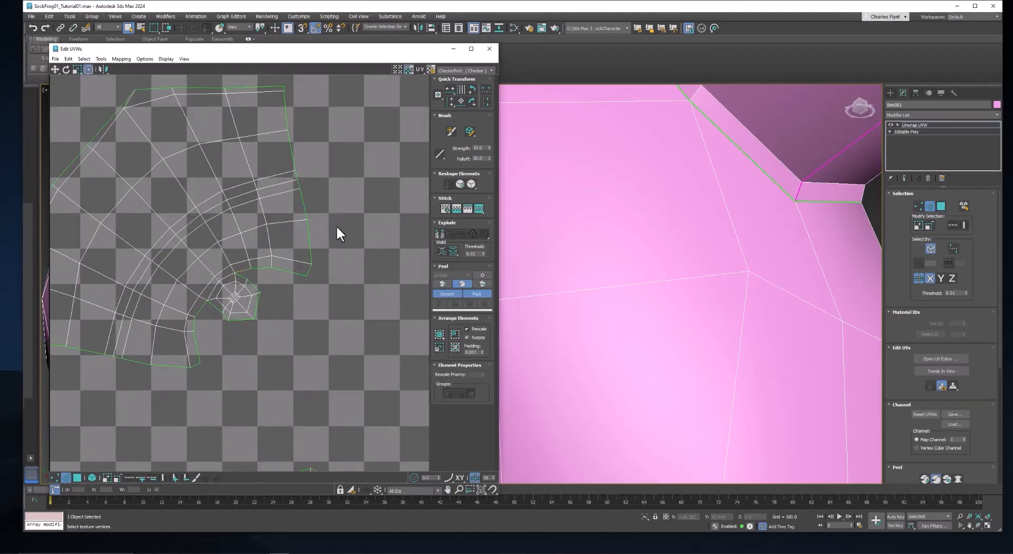
scroll(308, 251, down, 8)
middle_drag(305, 255, 252, 272)
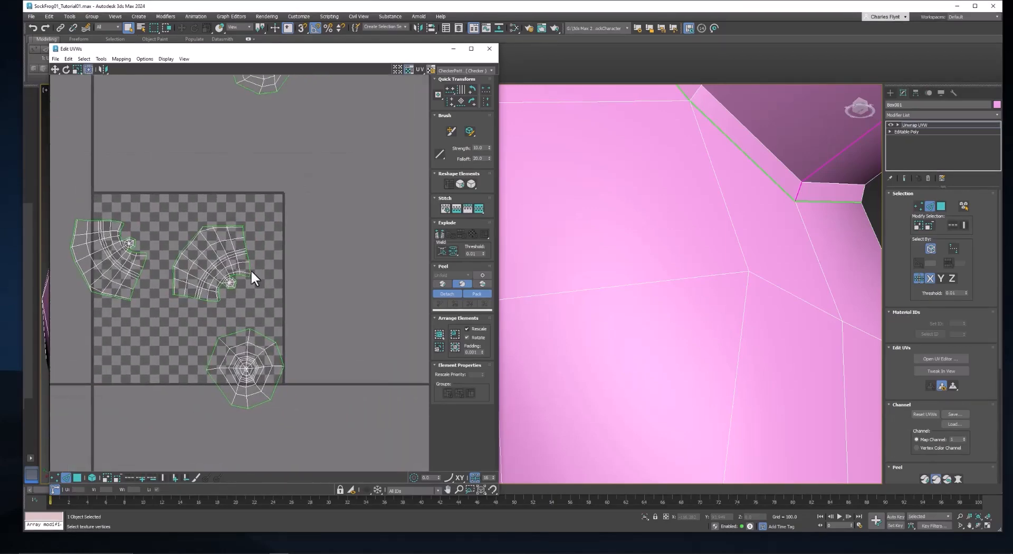
click(77, 477)
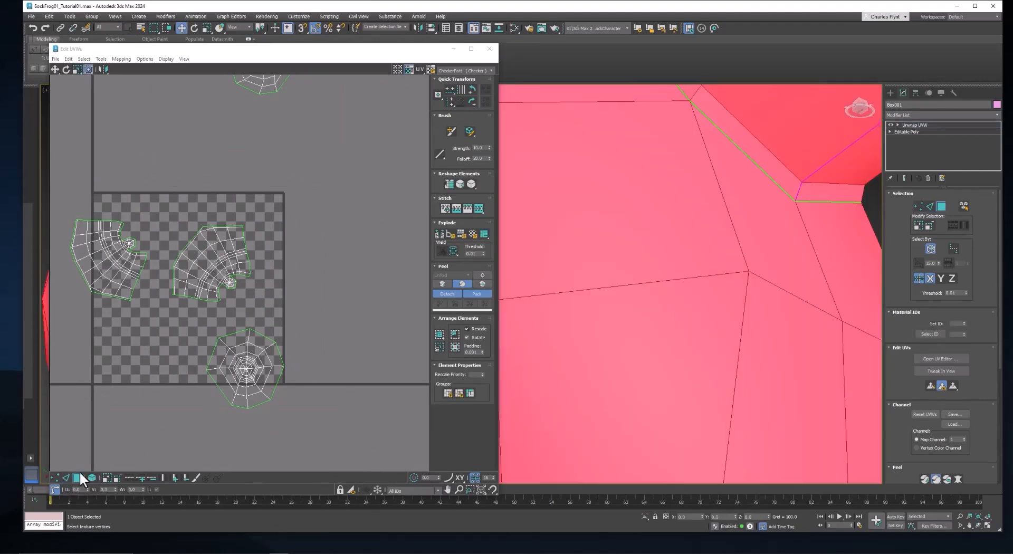
scroll(252, 397, down, 6)
drag(135, 173, 354, 434)
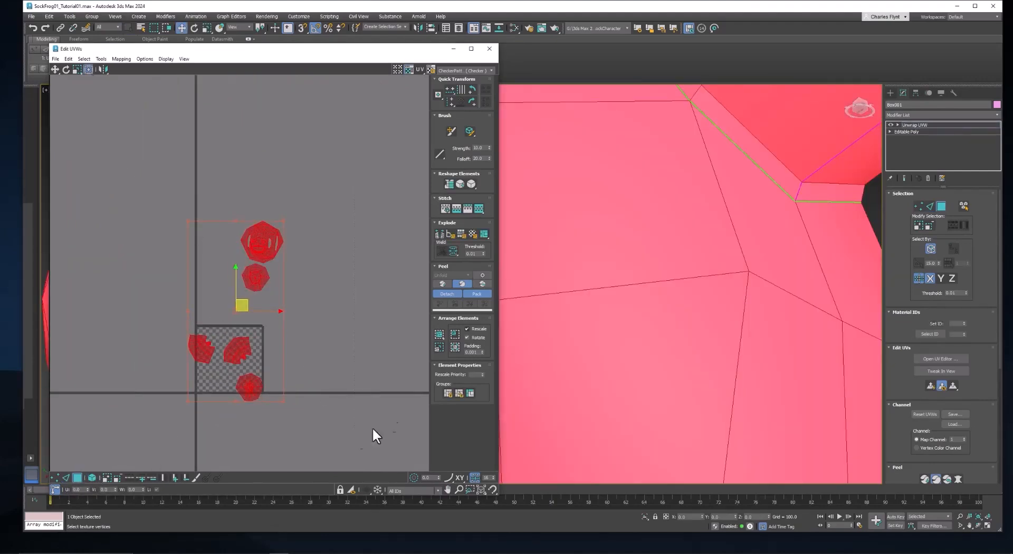
click(439, 334)
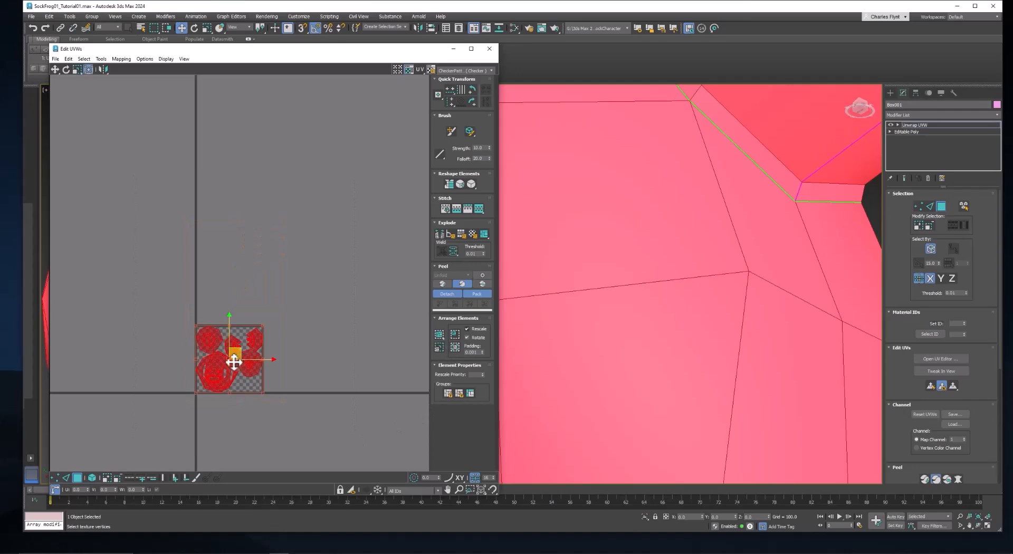
scroll(246, 362, up, 6)
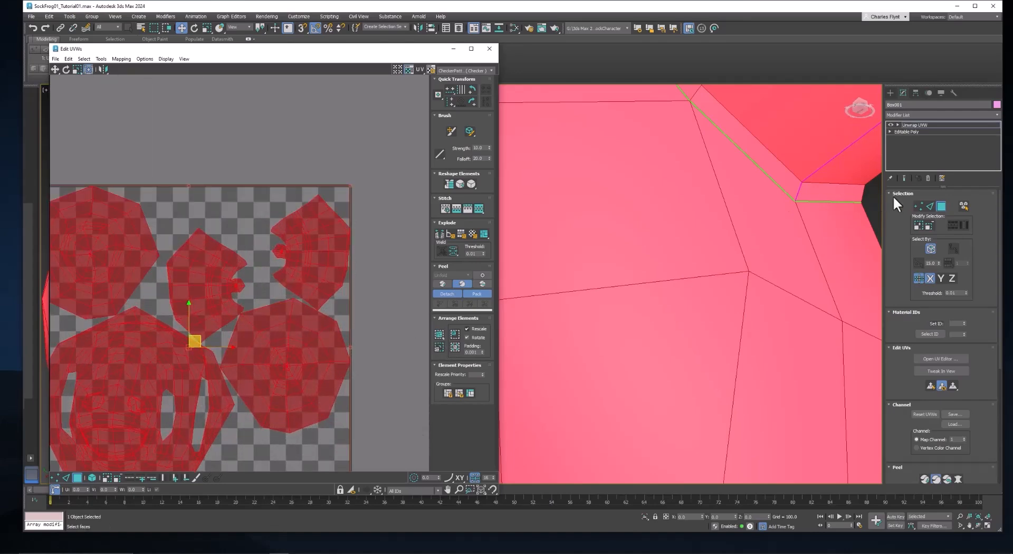
Return to edge selection and cut a mirrored seam down the inner thigh from the top-of-leg seam
click(930, 207)
scroll(747, 350, down, 3)
middle_drag(746, 350, 669, 111)
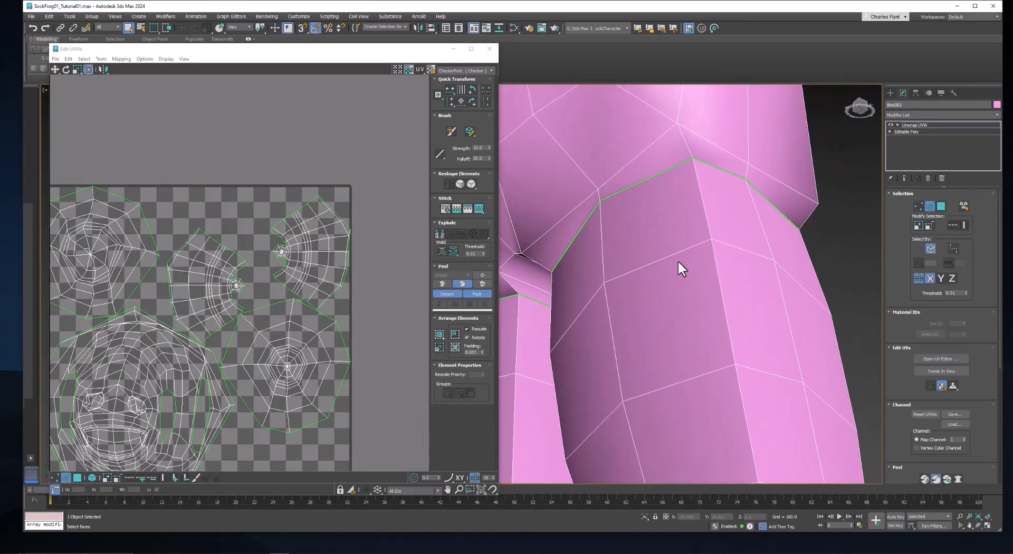
alt+middle_drag(677, 259, 573, 220)
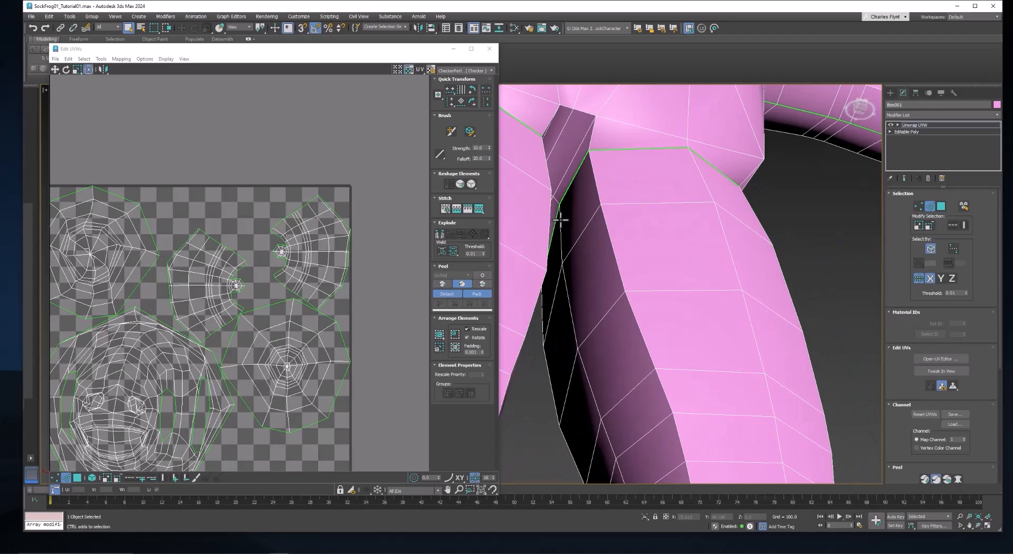
click(561, 223)
ctrl+click(572, 315)
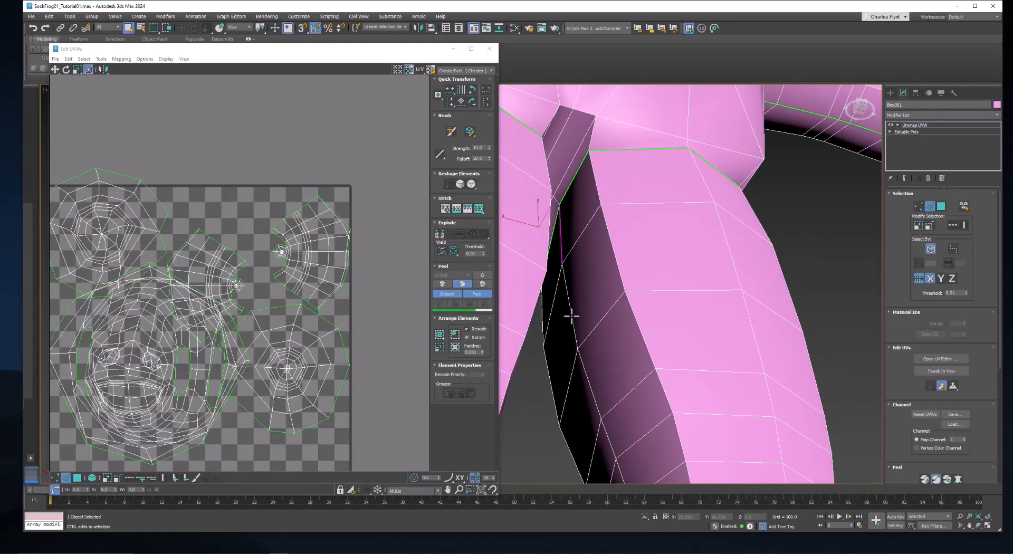
ctrl+click(589, 386)
middle_drag(612, 391, 611, 238)
ctrl+click(607, 282)
ctrl+click(621, 317)
Continue the inner-leg seam down the lower leg and into the ankle groove
middle_drag(651, 357, 633, 238)
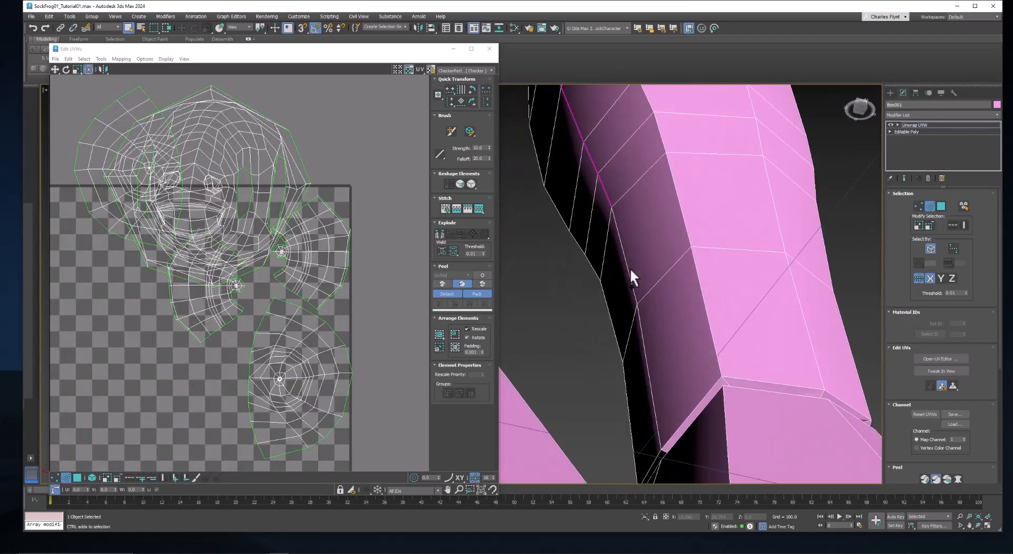
ctrl+click(628, 269)
ctrl+click(641, 332)
middle_drag(646, 332, 645, 260)
scroll(608, 393, up, 5)
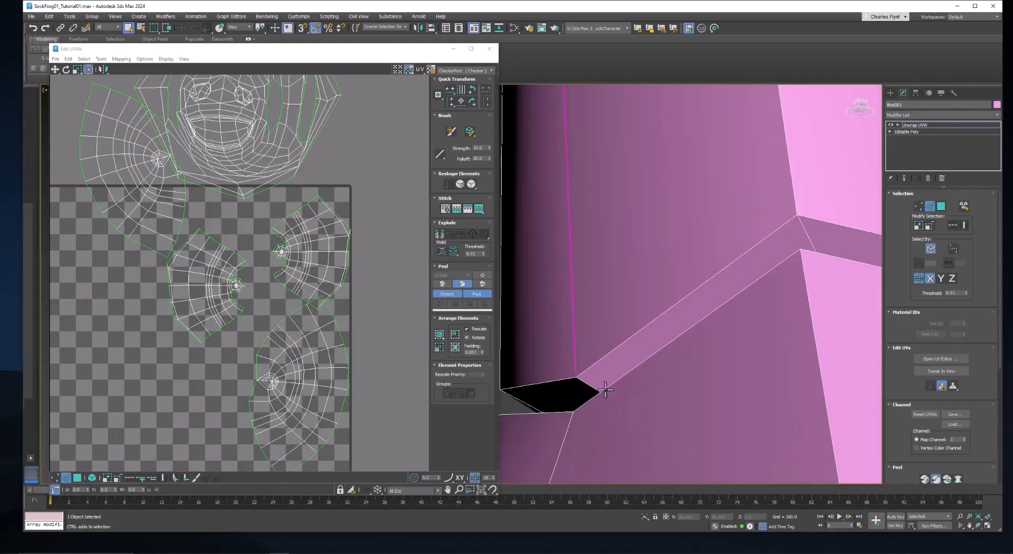
ctrl+click(595, 388)
Cut the mirrored seam around the inside of the ankle groove to separate the legs from the feet
alt+middle_drag(595, 388, 859, 414)
alt+middle_drag(705, 339, 666, 375)
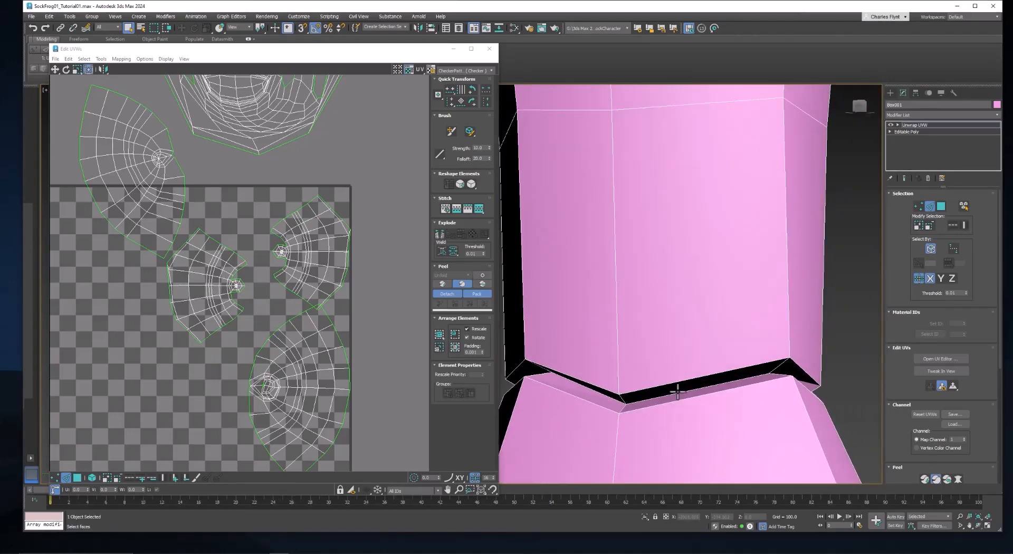
scroll(666, 397, up, 3)
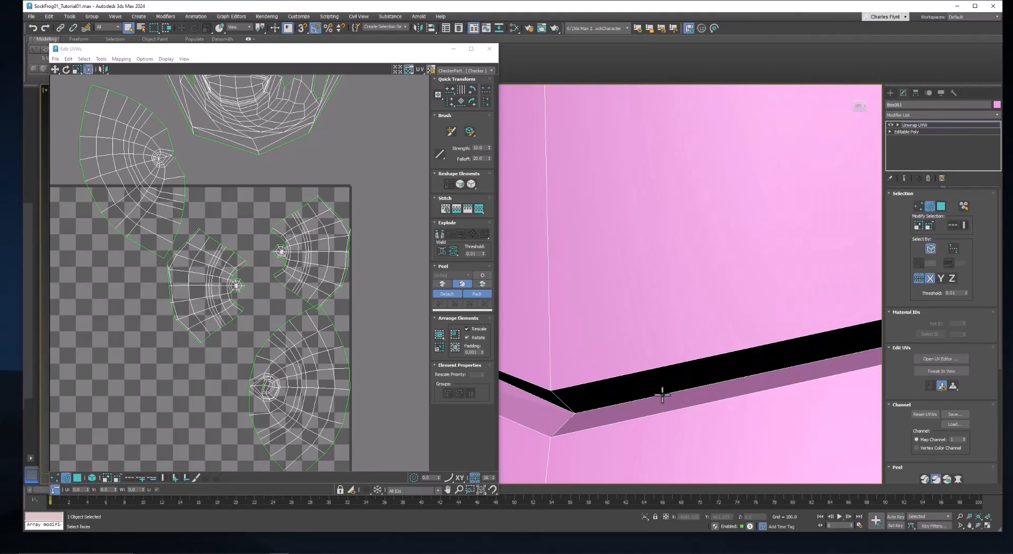
scroll(664, 396, down, 5)
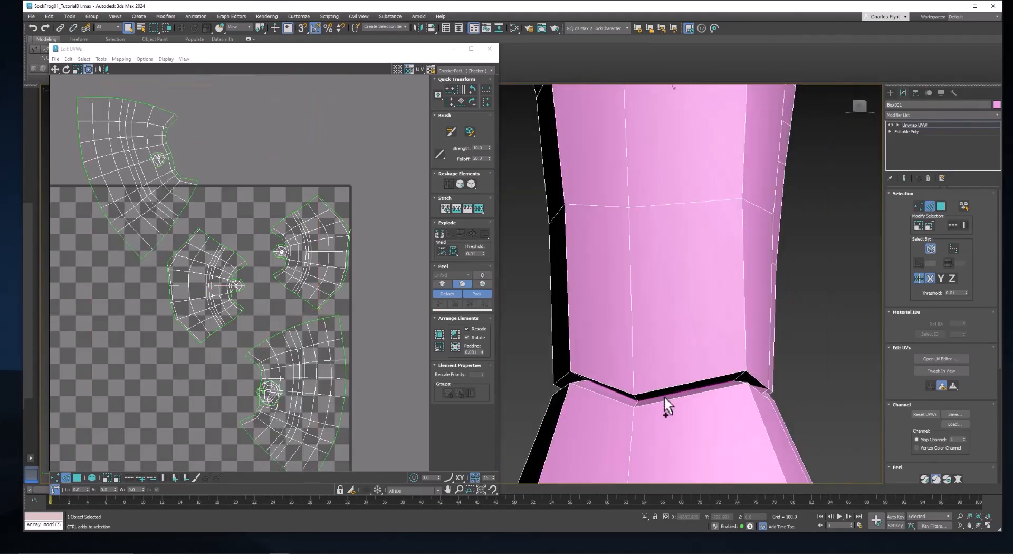
alt+middle_drag(716, 390, 634, 397)
scroll(577, 382, up, 4)
alt+middle_drag(577, 383, 470, 361)
scroll(598, 367, down, 4)
scroll(597, 367, down, 5)
scroll(301, 290, down, 4)
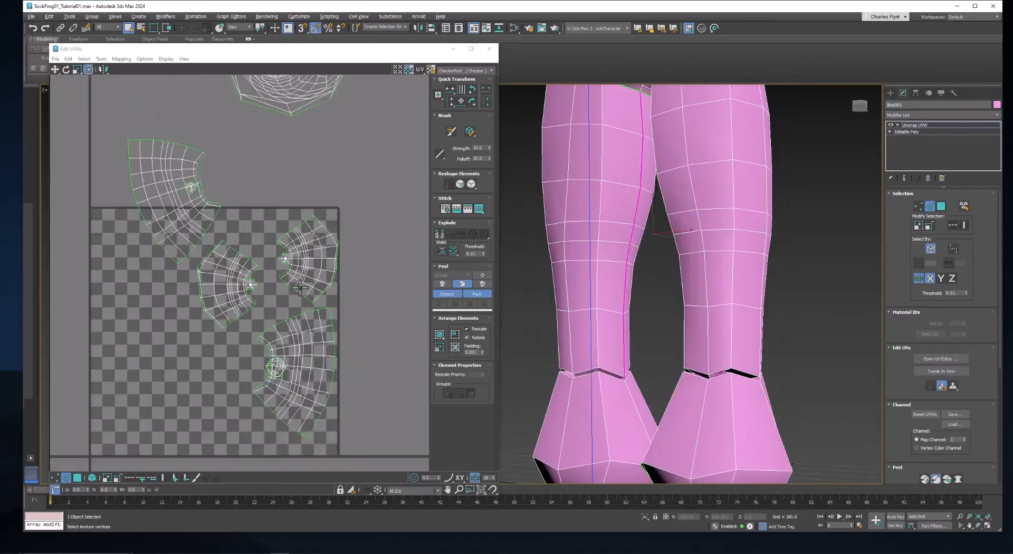
Select all UV faces, including the leg and foot islands, and pack them into the UV square
click(77, 478)
key(ctrl+a)
click(438, 333)
scroll(290, 301, up, 3)
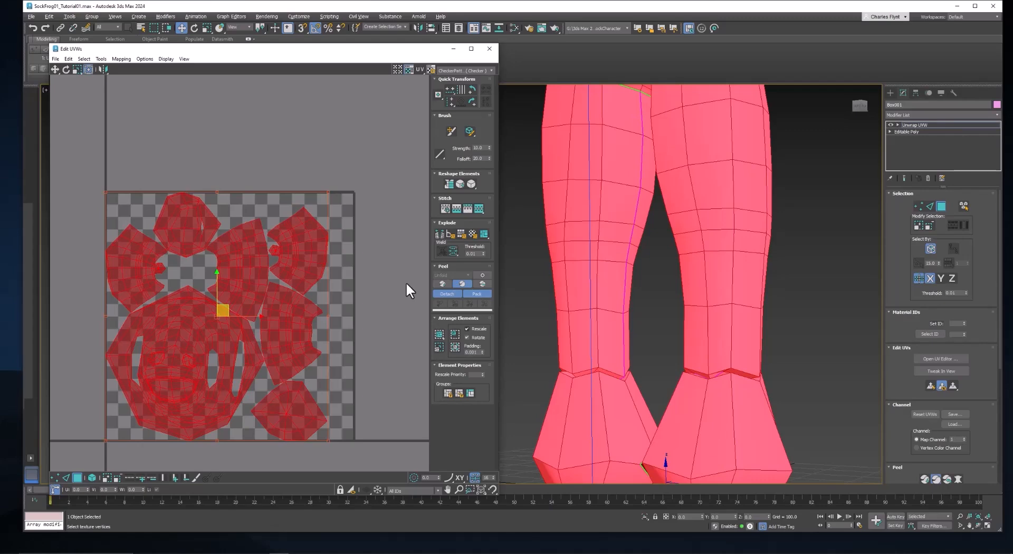
Return to edge selection and cut a mirrored seam from the ankle groove down the inner side of the foot
click(929, 208)
scroll(624, 306, up, 5)
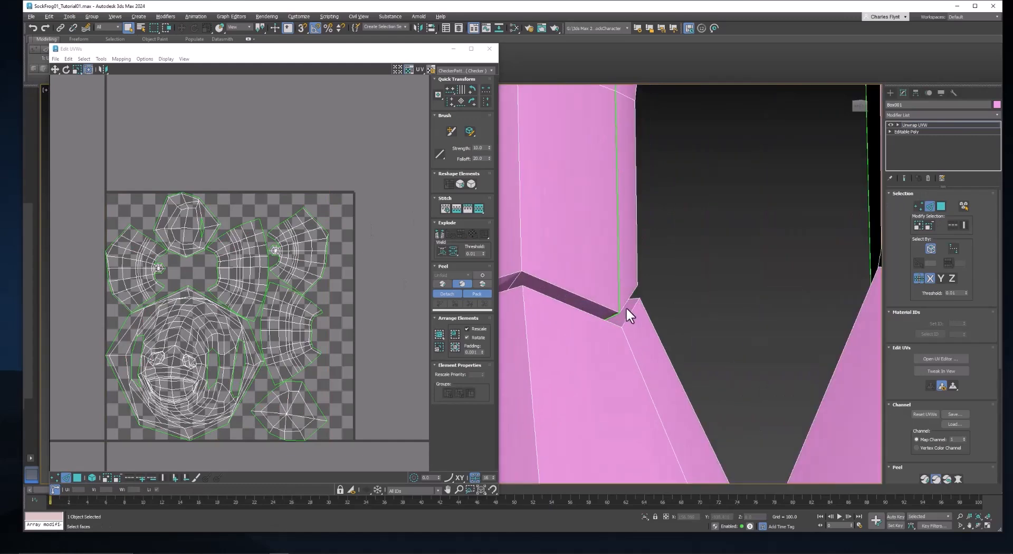
middle_drag(629, 324, 584, 313)
scroll(597, 333, up, 3)
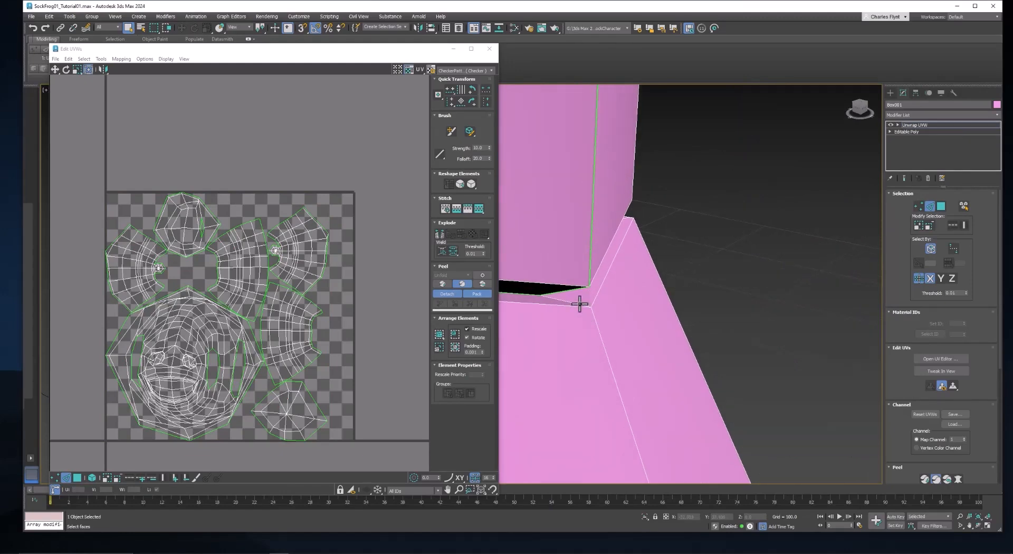
click(579, 304)
alt+middle_drag(640, 403, 683, 319)
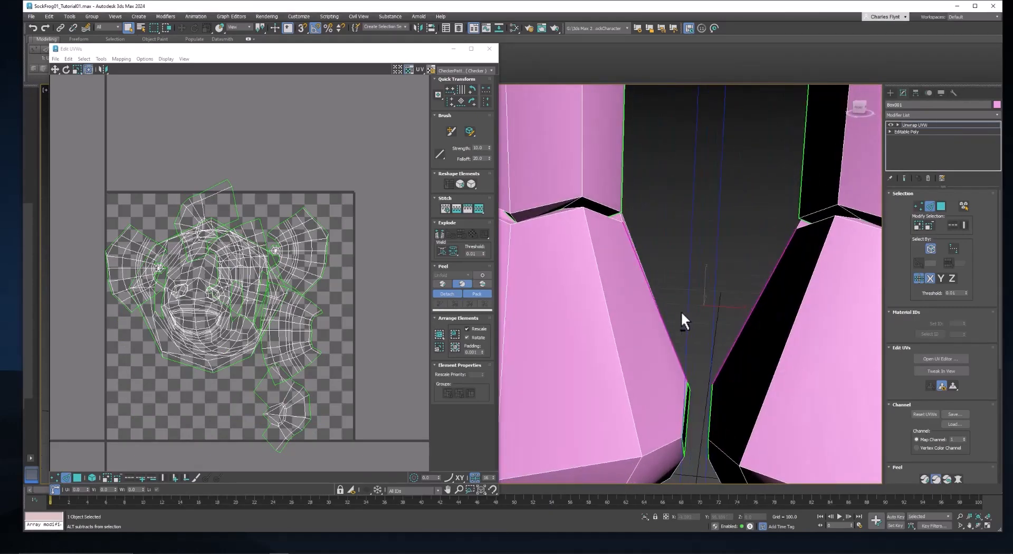
scroll(682, 316, up, 2)
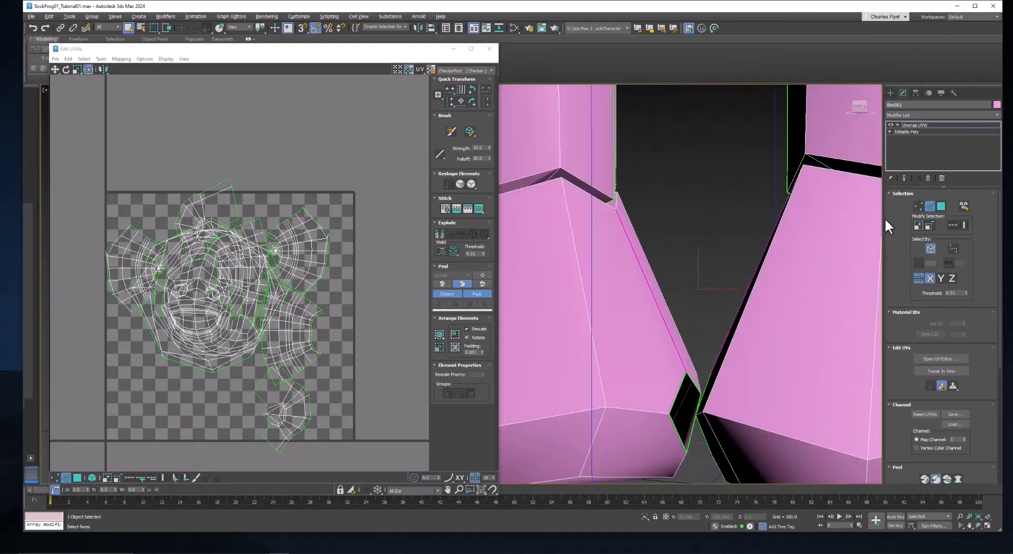
middle_drag(696, 378, 730, 259)
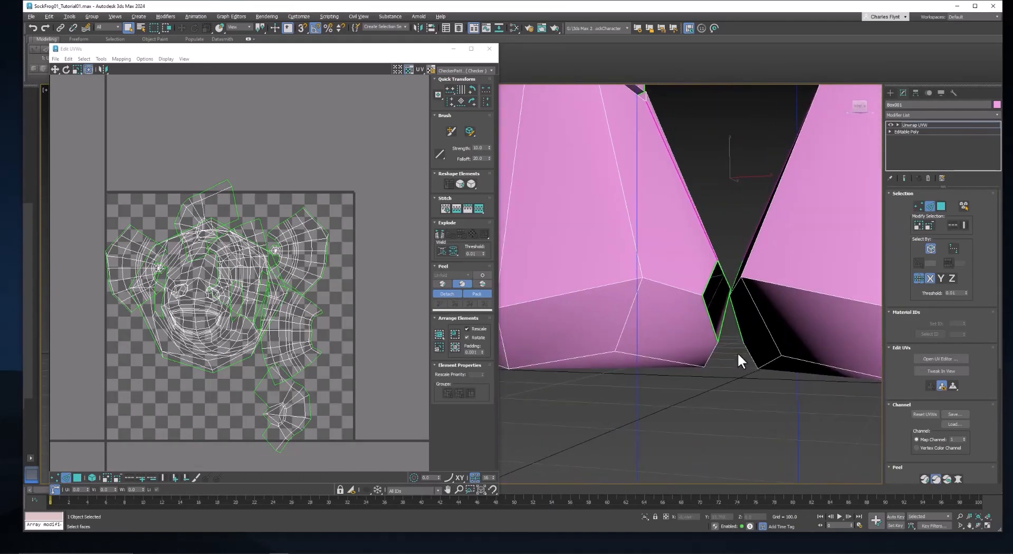
Extend the foot seam along the underside and up the opposite side of the foot to the ankle groove
ctrl+click(710, 355)
alt+middle_drag(701, 372, 832, 368)
ctrl+click(803, 367)
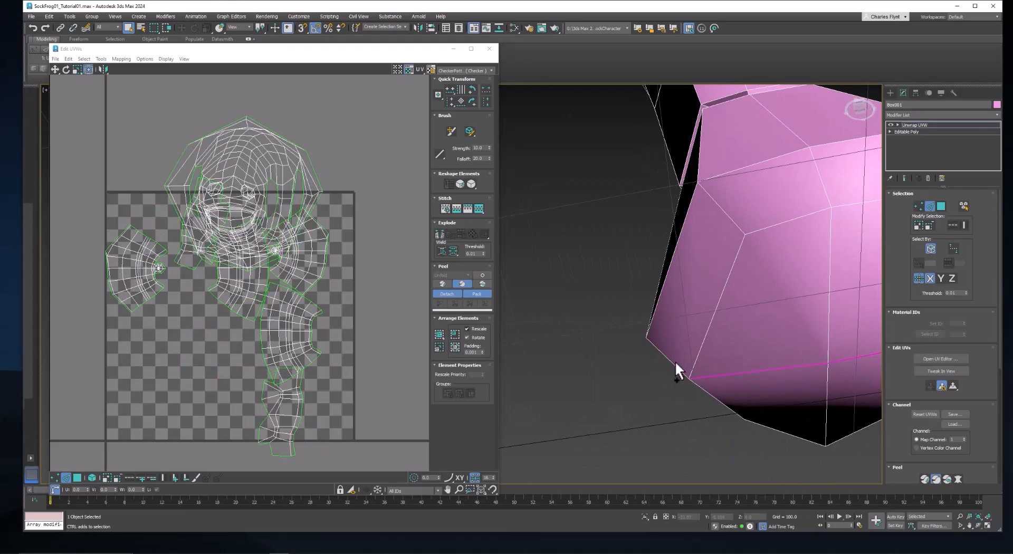
ctrl+click(676, 362)
alt+middle_drag(676, 362, 707, 301)
ctrl+click(708, 301)
middle_drag(760, 280, 714, 356)
ctrl+click(769, 327)
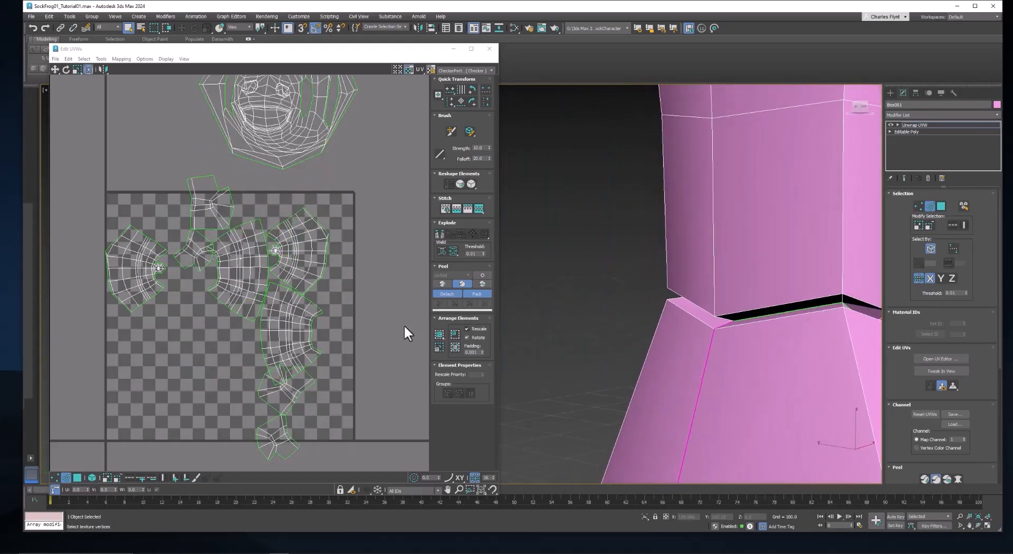
Select all UV faces, including the newly cut foot islands, and pack them into the UV square
middle_drag(816, 338, 575, 365)
scroll(736, 409, down, 5)
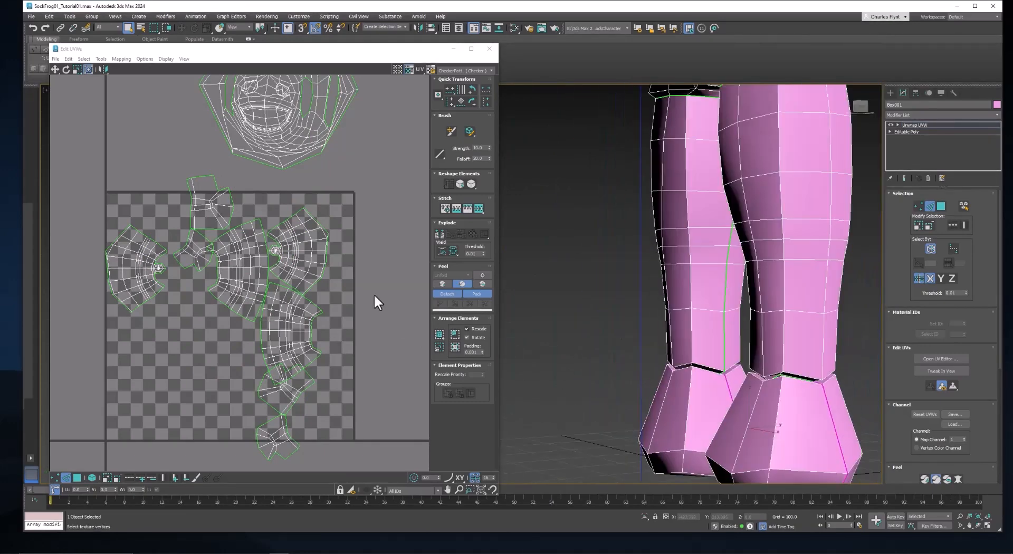
click(80, 474)
key(ctrl+a)
key(w)
click(438, 334)
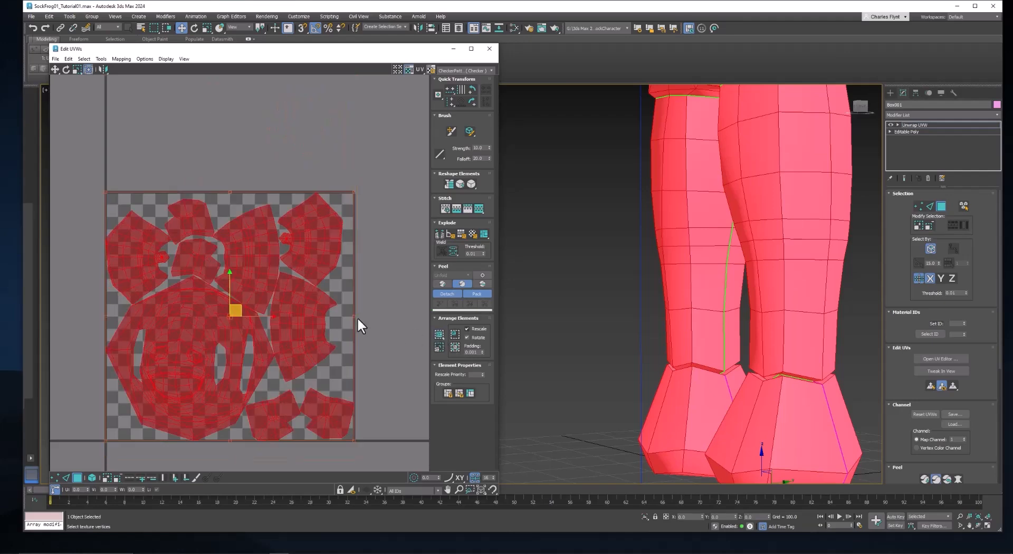
Examine the packed foot islands and the seams along the soles and inner sides of the feet
scroll(224, 275, up, 3)
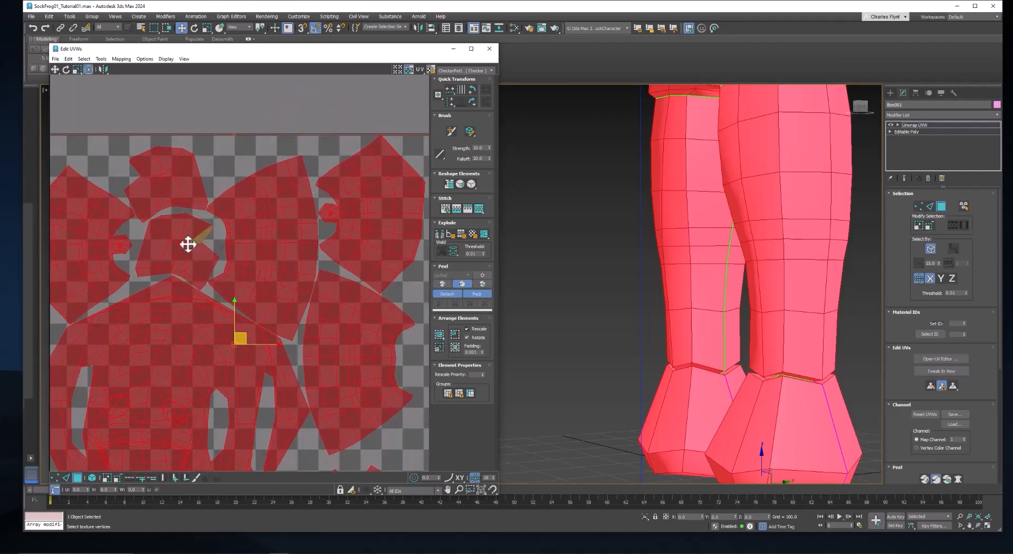
alt+middle_drag(709, 363, 669, 215)
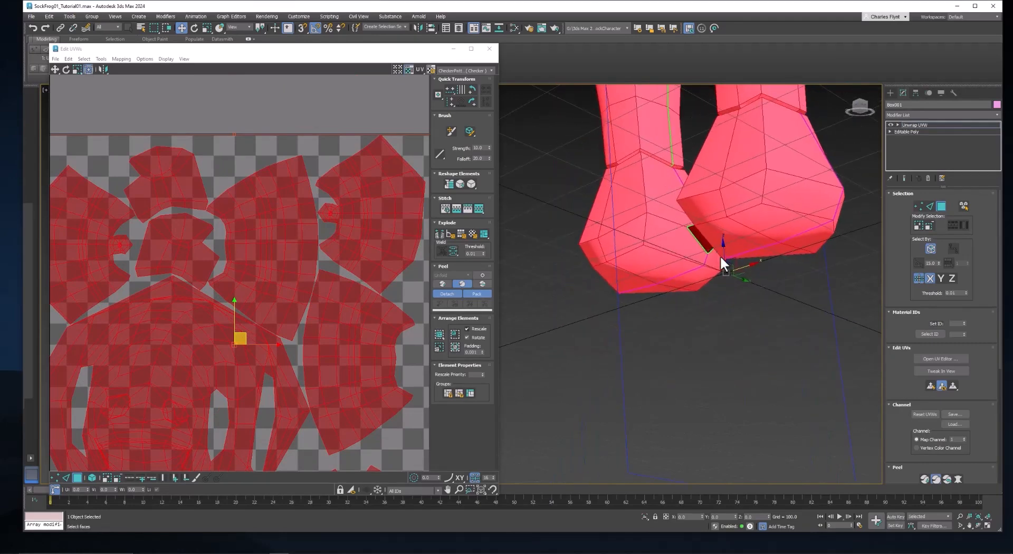
scroll(718, 256, up, 5)
alt+middle_drag(730, 257, 721, 170)
alt+middle_drag(705, 234, 671, 407)
scroll(692, 343, down, 3)
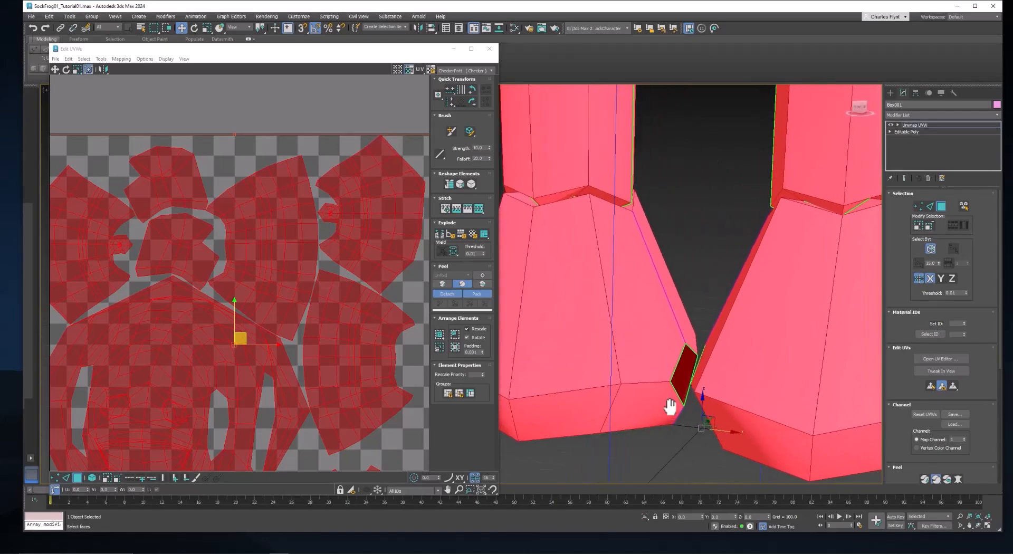
scroll(667, 407, up, 2)
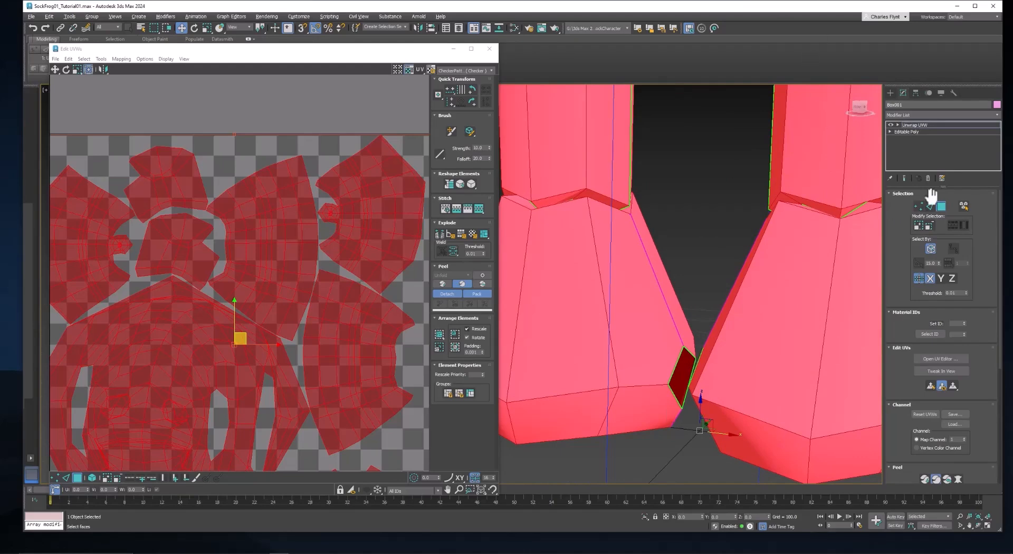
Return to edge selection and cut a mirrored seam from the wrist along the hand and around its tip
click(932, 206)
middle_drag(730, 176, 713, 226)
scroll(715, 253, down, 5)
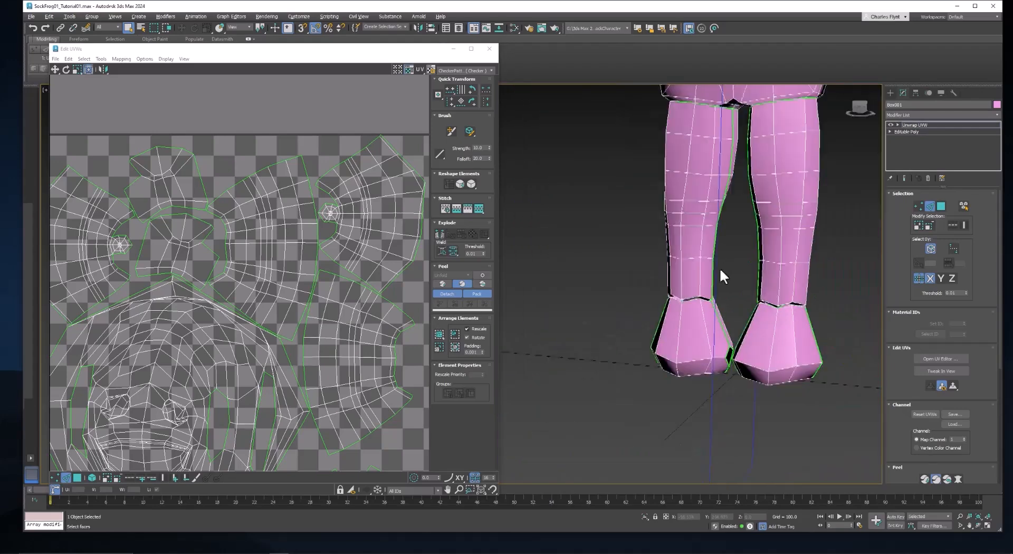
middle_drag(719, 276, 668, 353)
scroll(638, 223, up, 8)
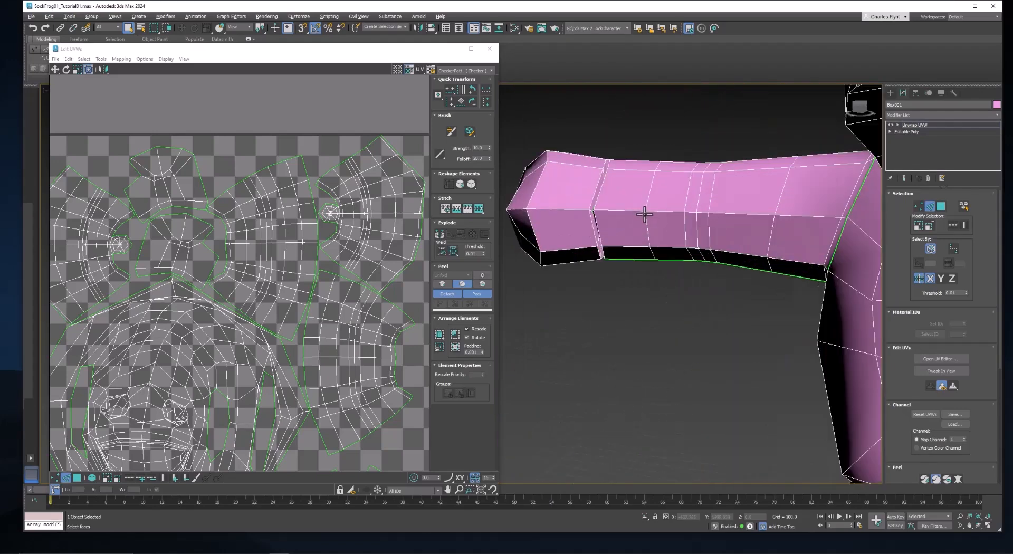
alt+middle_drag(674, 218, 626, 256)
scroll(654, 253, up, 2)
click(633, 172)
scroll(604, 204, up, 3)
scroll(626, 256, down, 3)
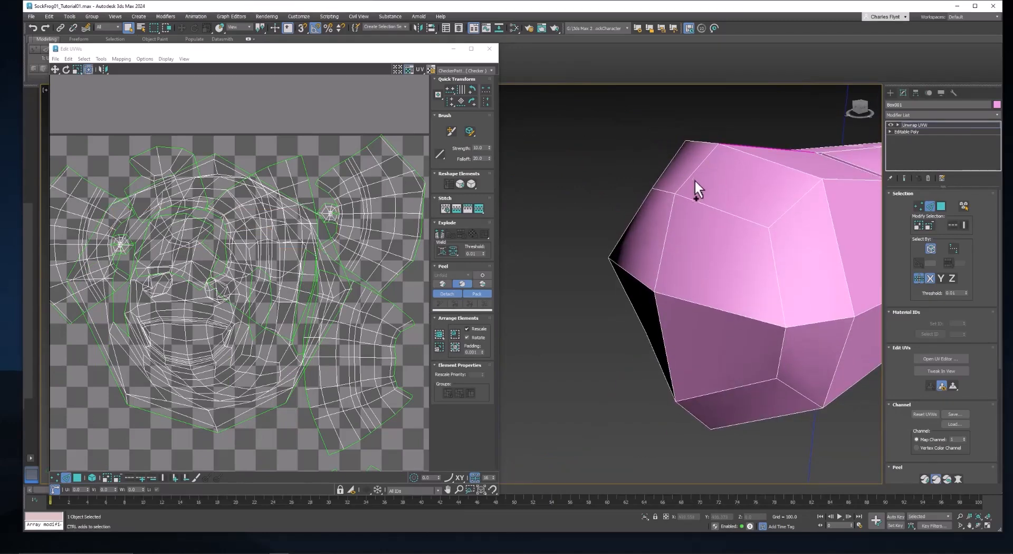
ctrl+click(686, 177)
ctrl+click(665, 227)
ctrl+click(662, 317)
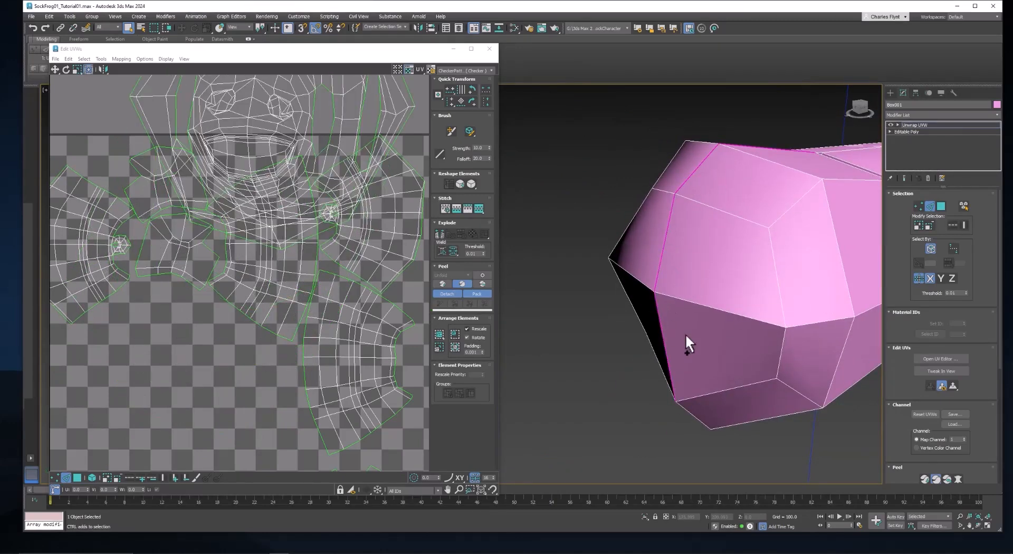
Extend the hand seam along the opposite side of the hand back to the wrist groove
alt+middle_drag(685, 333, 677, 274)
ctrl+click(591, 161)
ctrl+click(613, 172)
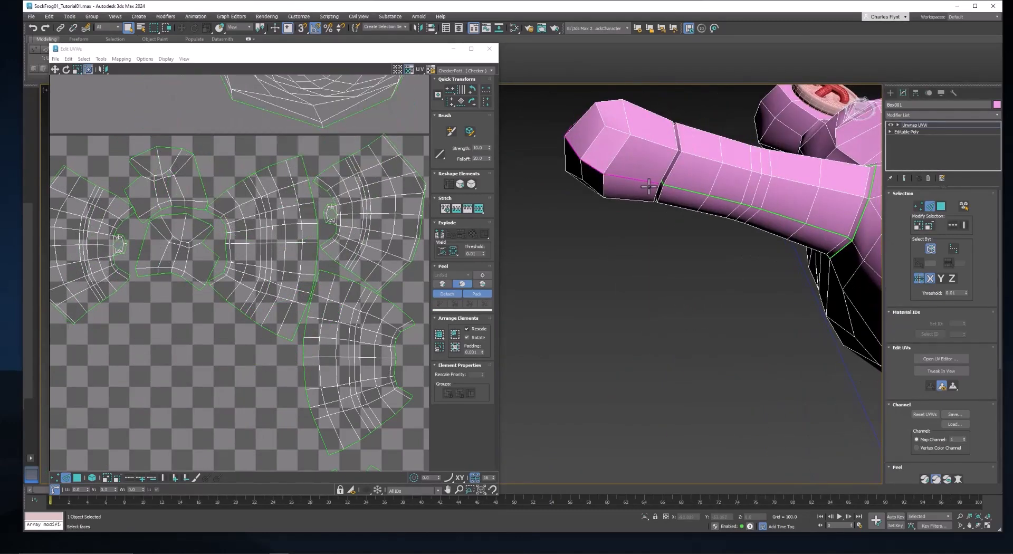
scroll(634, 227, up, 5)
mouse_move(634, 227)
alt+middle_down()
mouse_move(580, 327)
mouse_move(616, 207)
mouse_move(591, 182)
mouse_move(642, 226)
mouse_move(633, 211)
alt+middle_up()
scroll(595, 198, up, 3)
ctrl+click(611, 338)
scroll(630, 174, down, 5)
Select all UV faces, including the hand islands, and pack them into the UV square
click(77, 476)
key(ctrl+a)
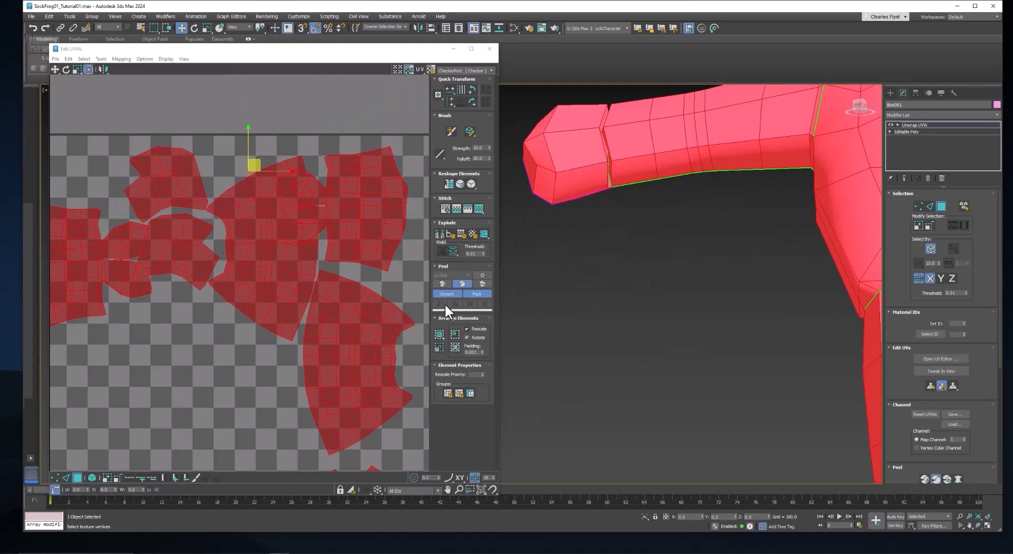
click(436, 335)
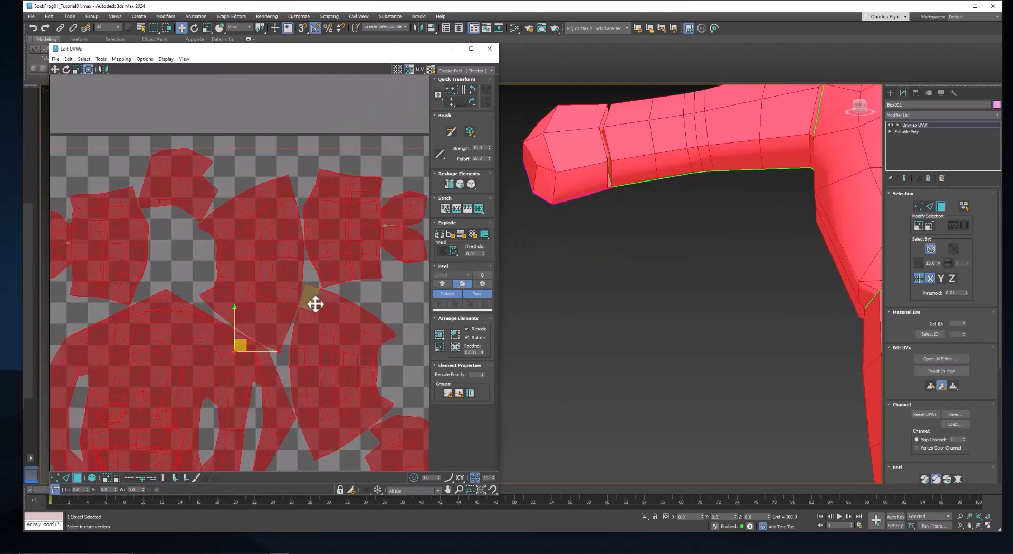
Examine the packed hand and arm islands and compare them with the arm seams on the model
scroll(322, 300, down, 3)
middle_drag(332, 301, 283, 236)
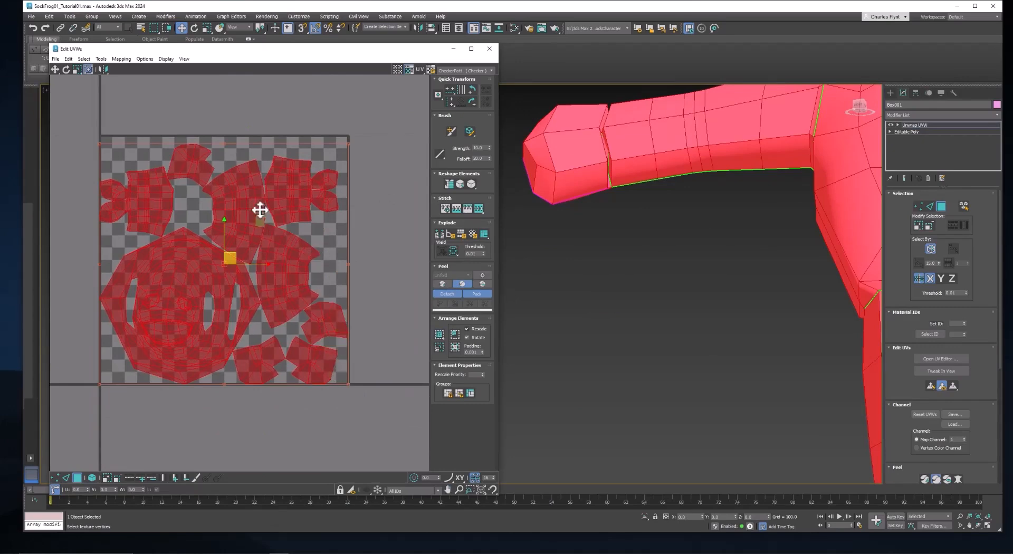
scroll(130, 203, up, 3)
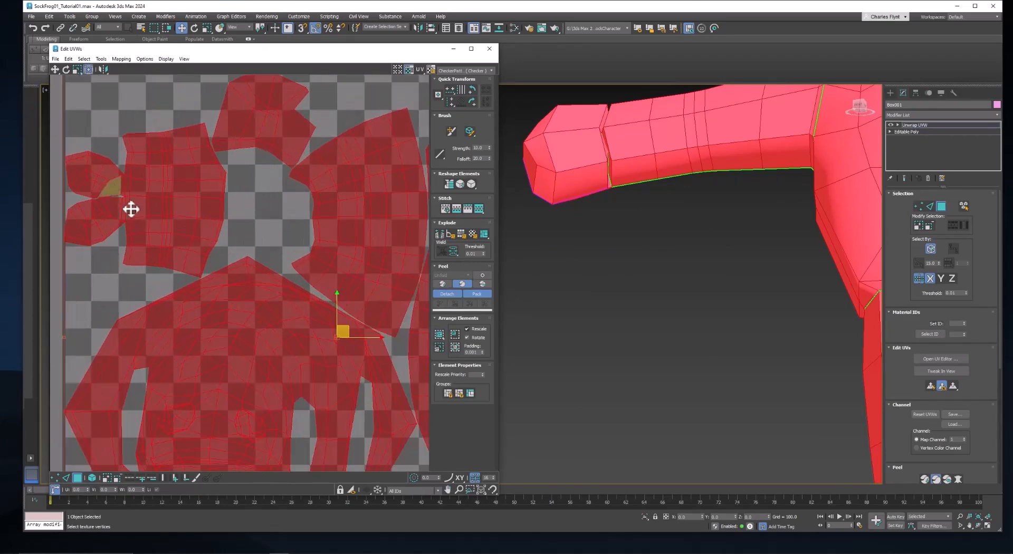
middle_drag(316, 240, 251, 312)
scroll(622, 227, down, 10)
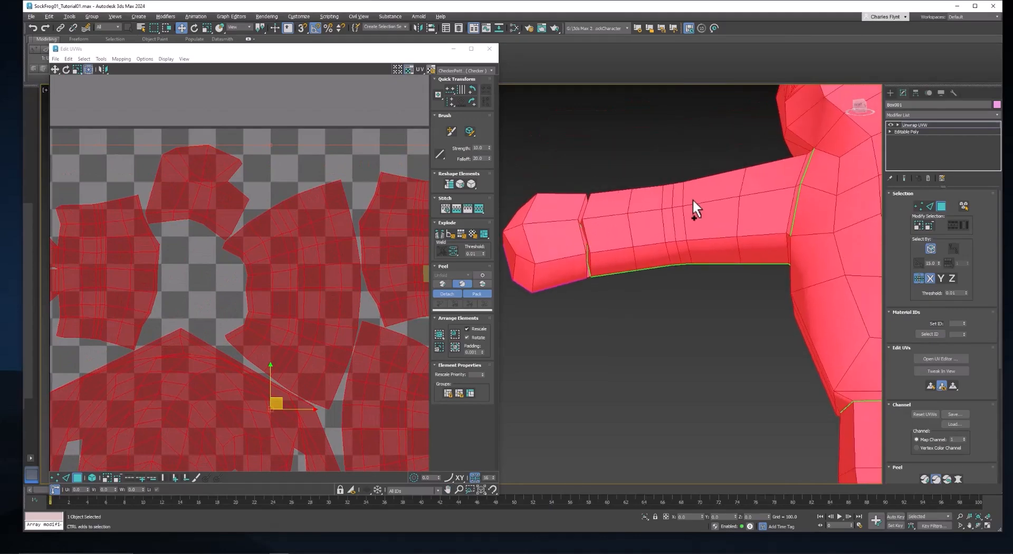
scroll(720, 216, up, 5)
scroll(274, 294, down, 5)
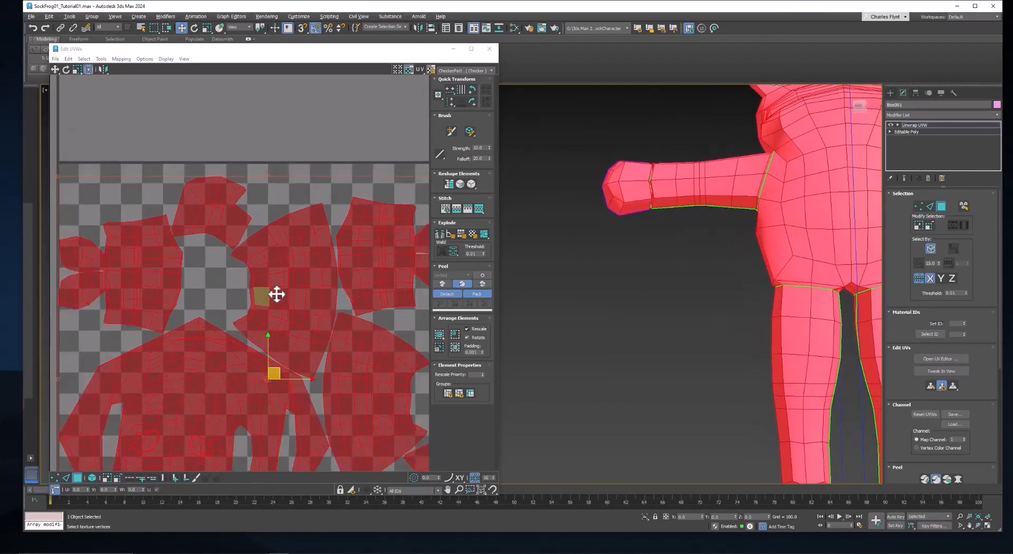
middle_drag(321, 301, 277, 298)
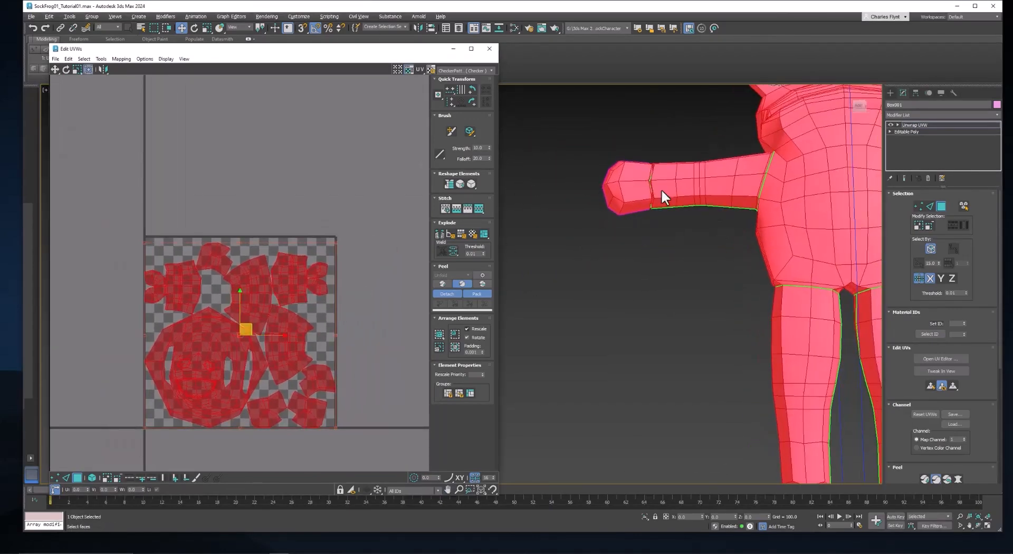
Return to edge selection and cut a mirrored seam all around the base of the eye mound, separating it from the head
middle_drag(662, 264, 606, 328)
scroll(655, 305, up, 8)
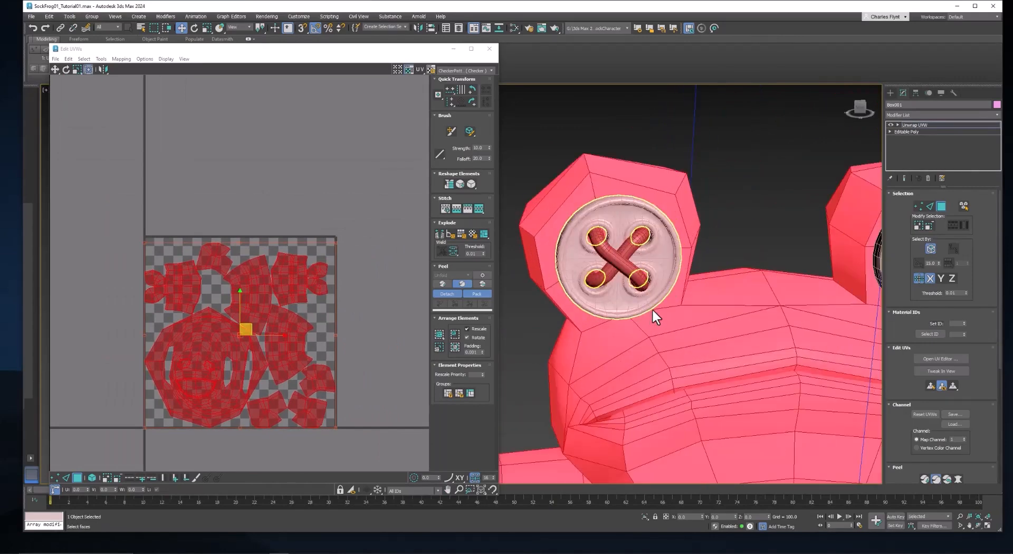
alt+middle_drag(631, 293, 629, 277)
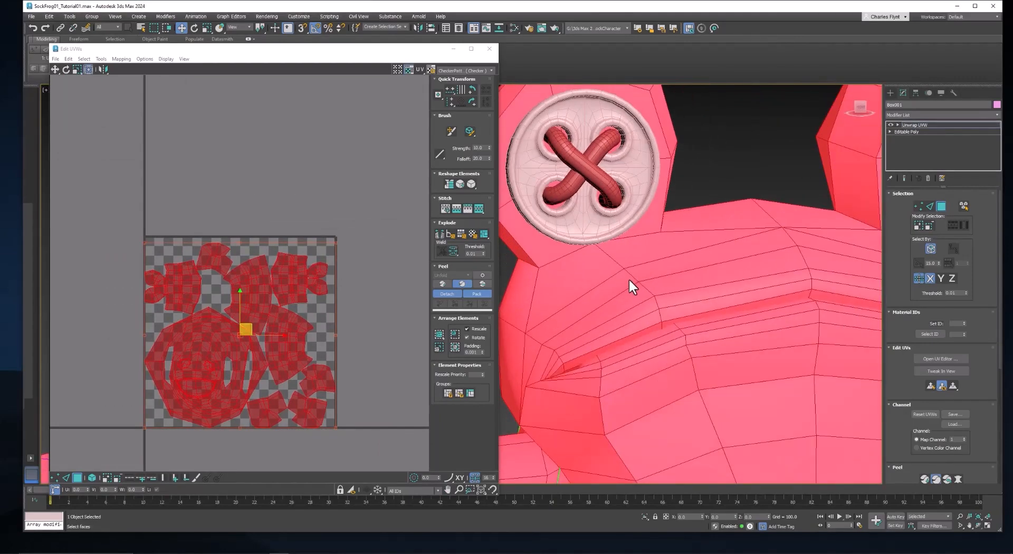
click(929, 205)
click(562, 258)
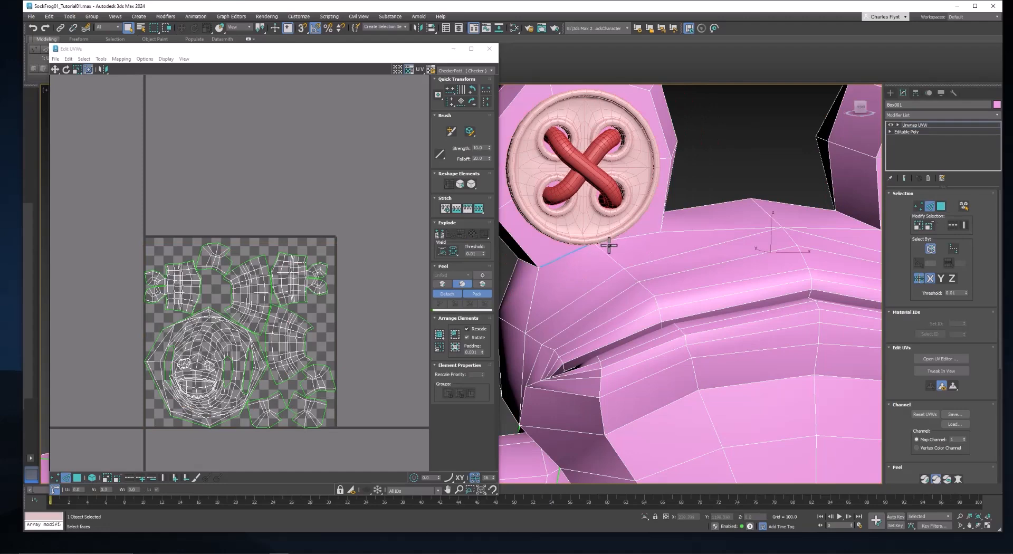
ctrl+click(633, 238)
alt+middle_drag(682, 235, 658, 253)
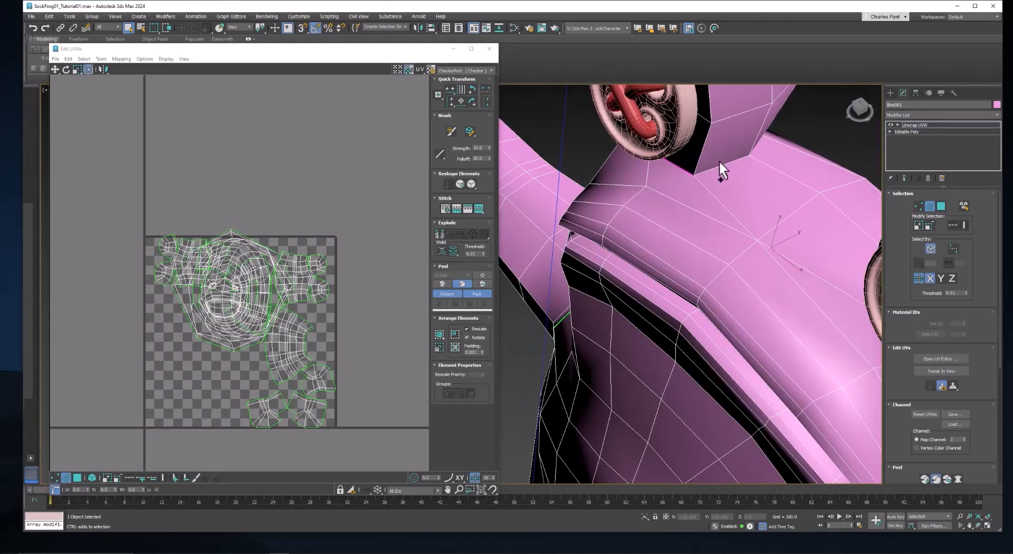
ctrl+click(719, 160)
alt+middle_drag(765, 169, 601, 125)
ctrl+click(601, 126)
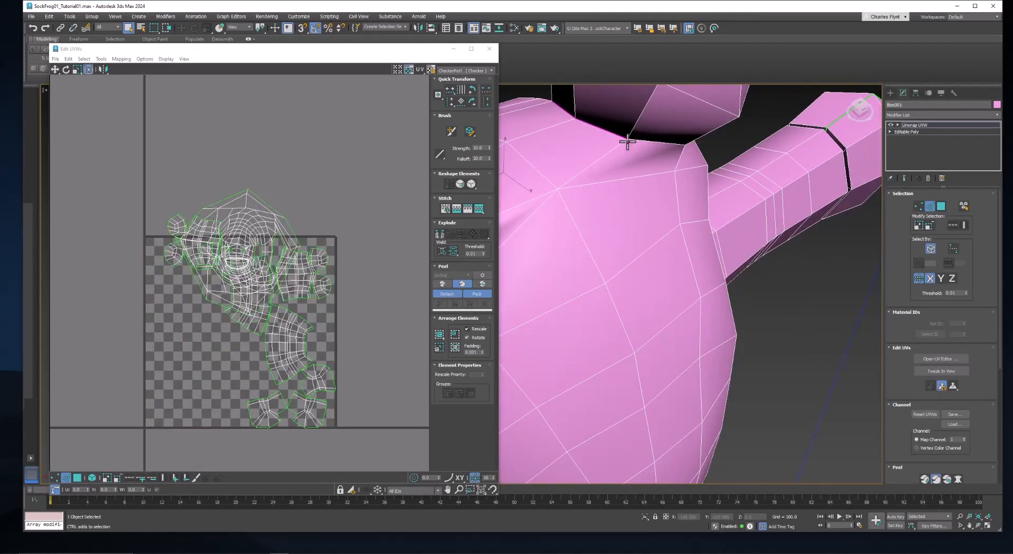
ctrl+click(692, 161)
alt+middle_drag(691, 161, 591, 140)
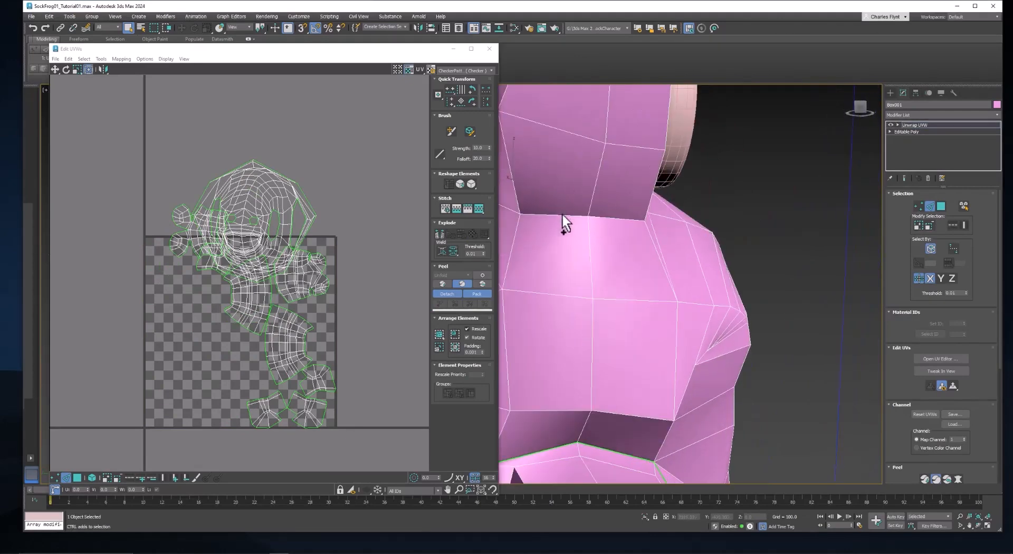
ctrl+click(600, 215)
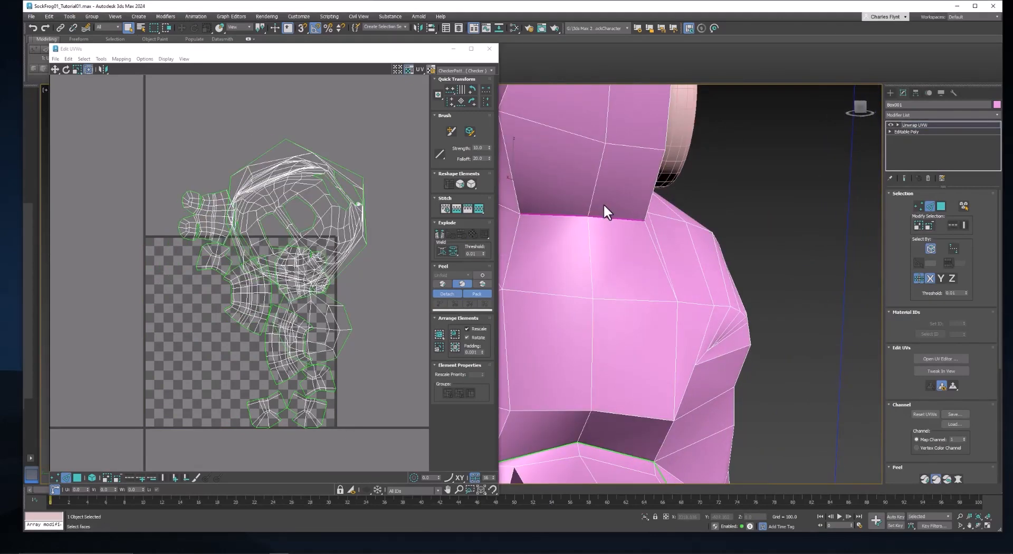
Cut a mirrored seam from the base of the eye mound up and over its top
ctrl+click(600, 178)
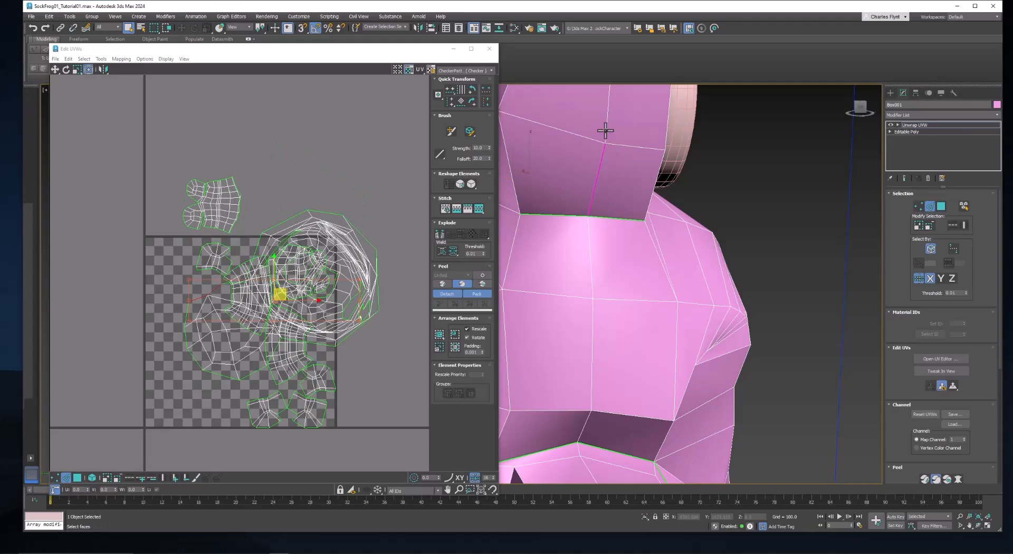
ctrl+click(604, 131)
alt+middle_drag(605, 131, 580, 260)
alt+middle_drag(559, 211, 588, 169)
scroll(334, 395, down, 4)
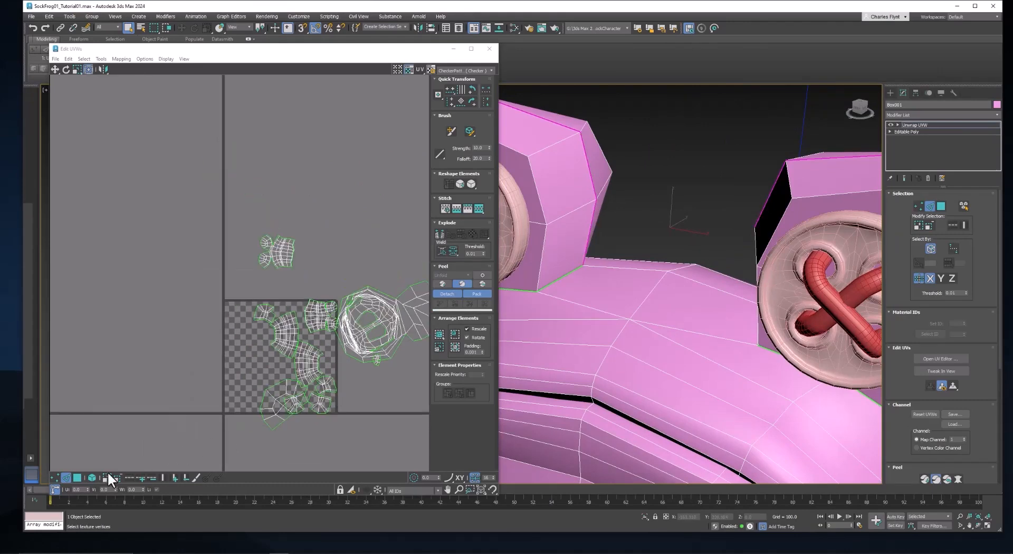
Select all UV faces, including the eye mound islands, and pack them into the UV square
click(79, 477)
middle_drag(315, 316, 196, 276)
click(440, 331)
scroll(213, 324, up, 4)
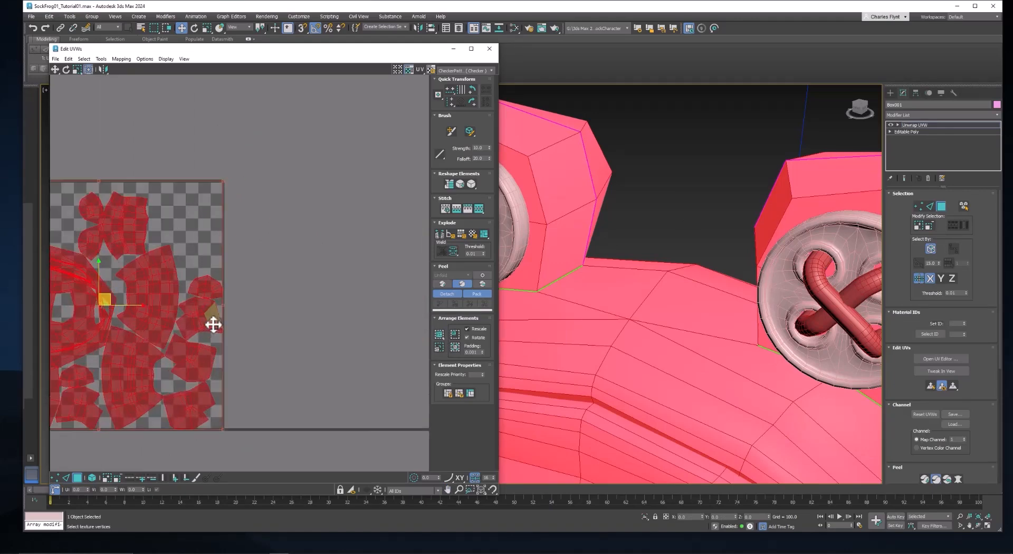
middle_drag(212, 324, 352, 267)
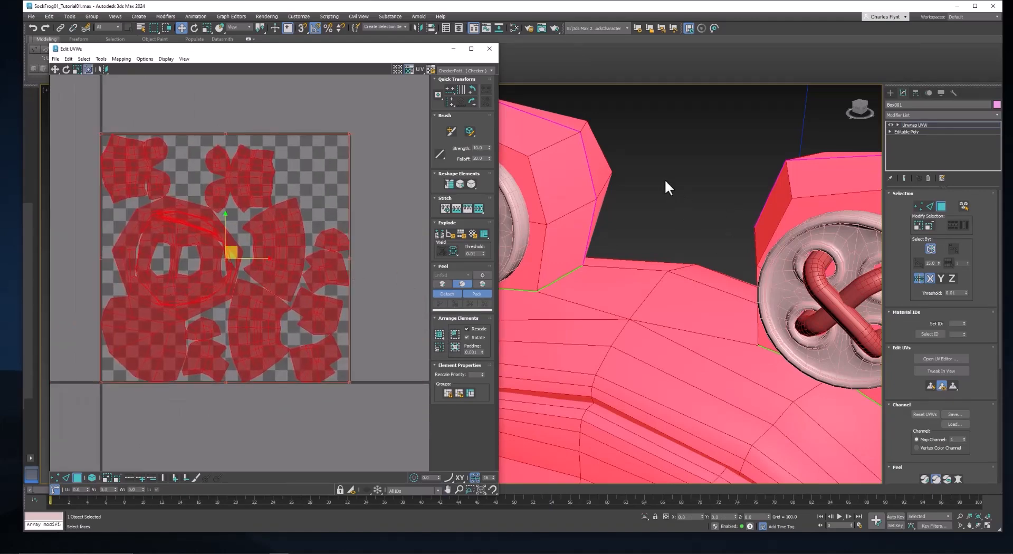
Return to edge selection and cut mirrored seams along the inner edges of the upper and lower lips
scroll(663, 181, down, 5)
alt+middle_drag(665, 206, 643, 267)
click(931, 206)
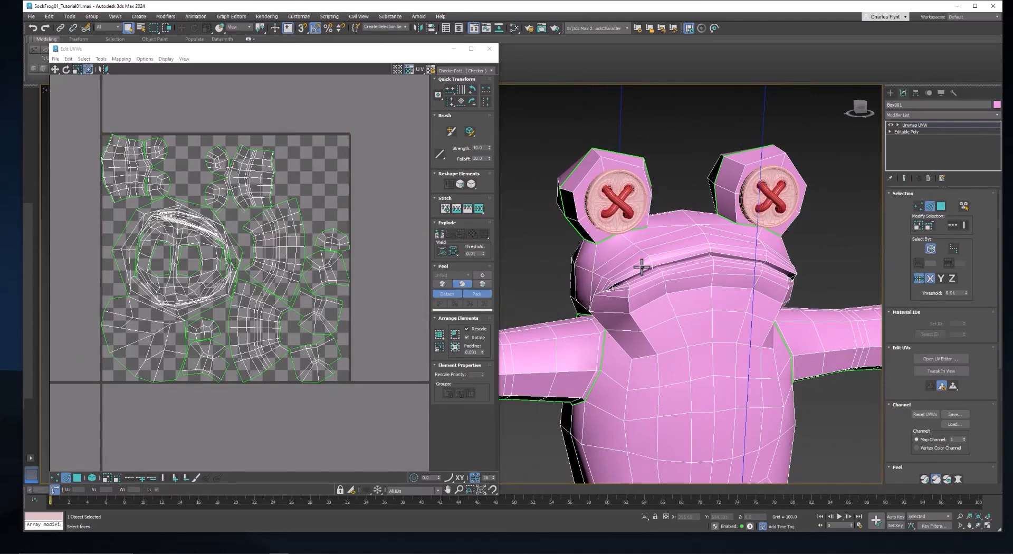
scroll(683, 285, up, 6)
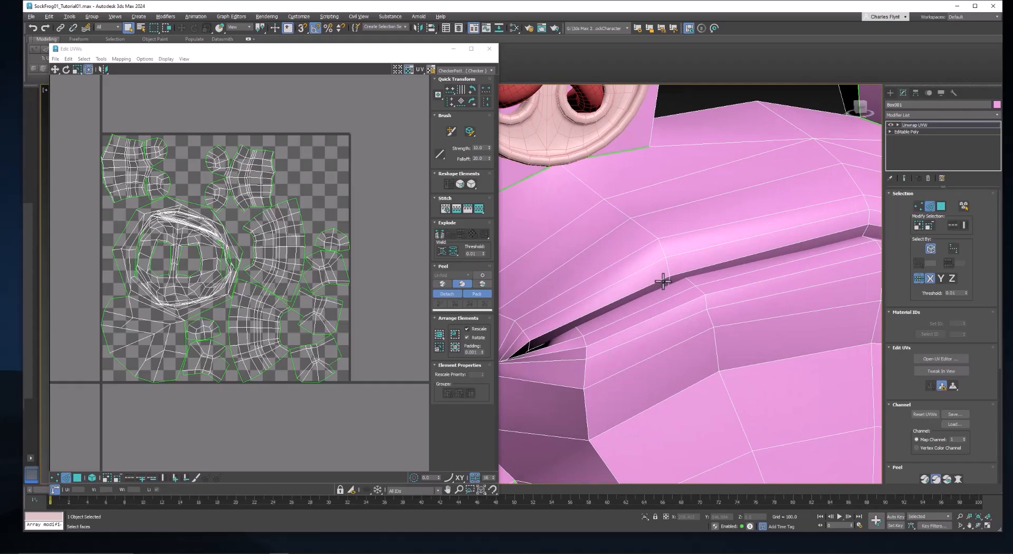
double_click(697, 269)
alt+middle_drag(765, 273, 726, 278)
ctrl+click(656, 262)
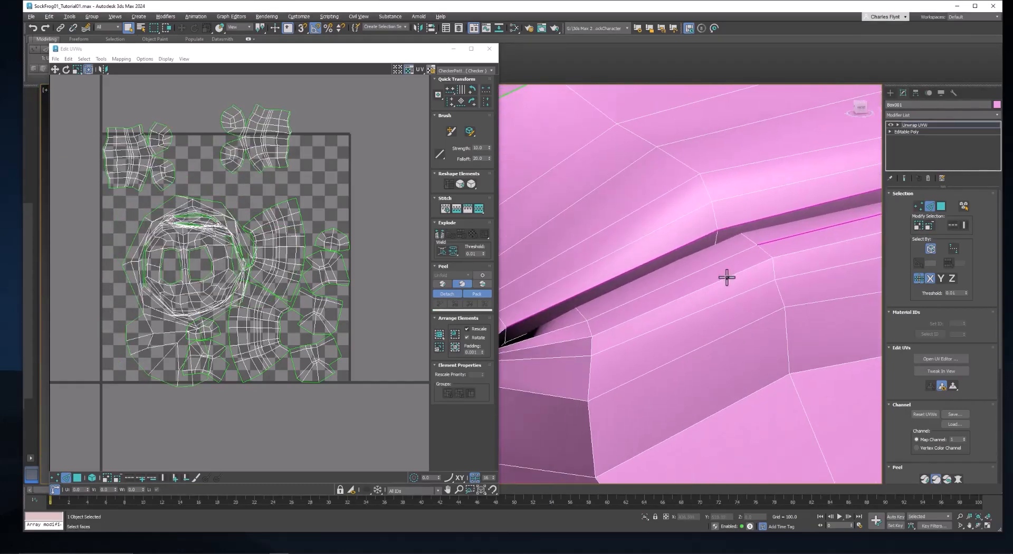
ctrl+click(698, 272)
Extend the lower lip seam to the corner of the mouth
middle_drag(604, 311, 724, 282)
ctrl+click(695, 295)
ctrl+click(627, 310)
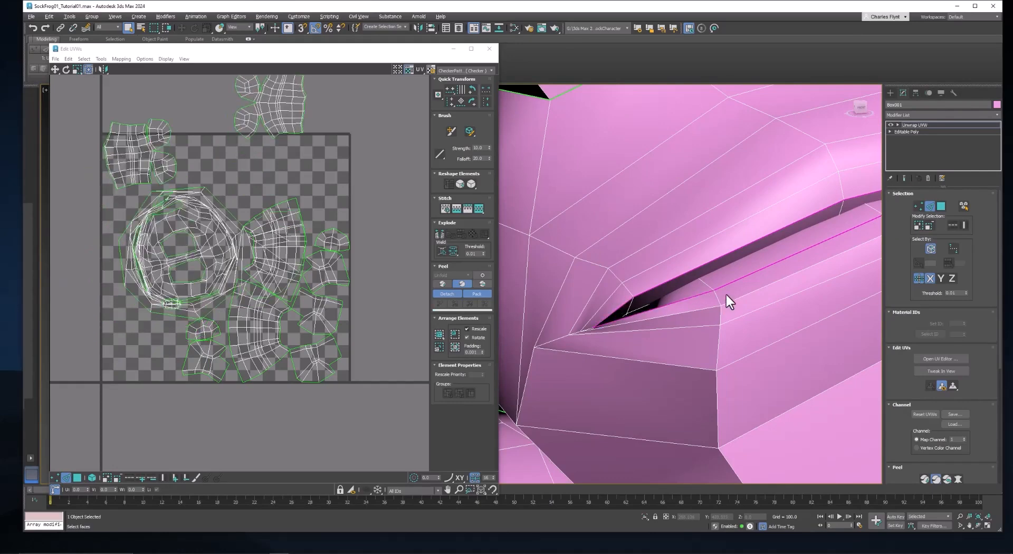
Select all UV faces and pack the islands, including the separated mouth interior, into the UV square
scroll(726, 293, down, 3)
alt+middle_drag(780, 267, 754, 274)
scroll(753, 275, up, 3)
scroll(681, 297, down, 3)
alt+middle_drag(688, 301, 725, 297)
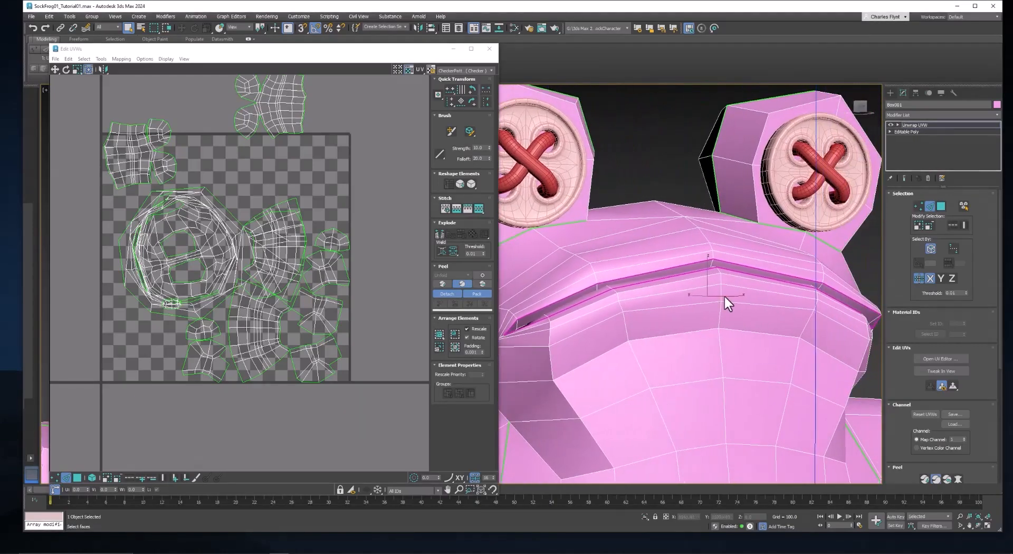
click(77, 476)
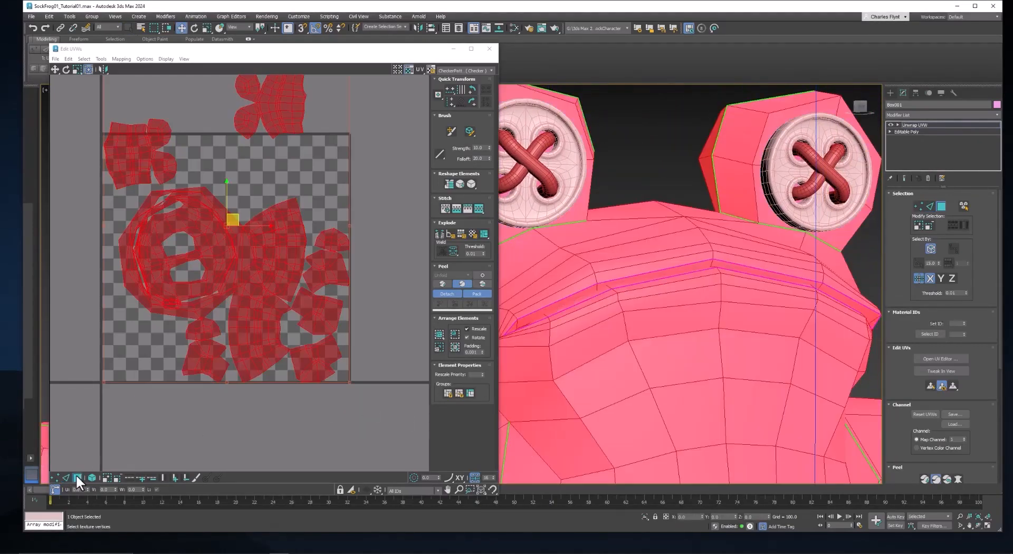
click(443, 333)
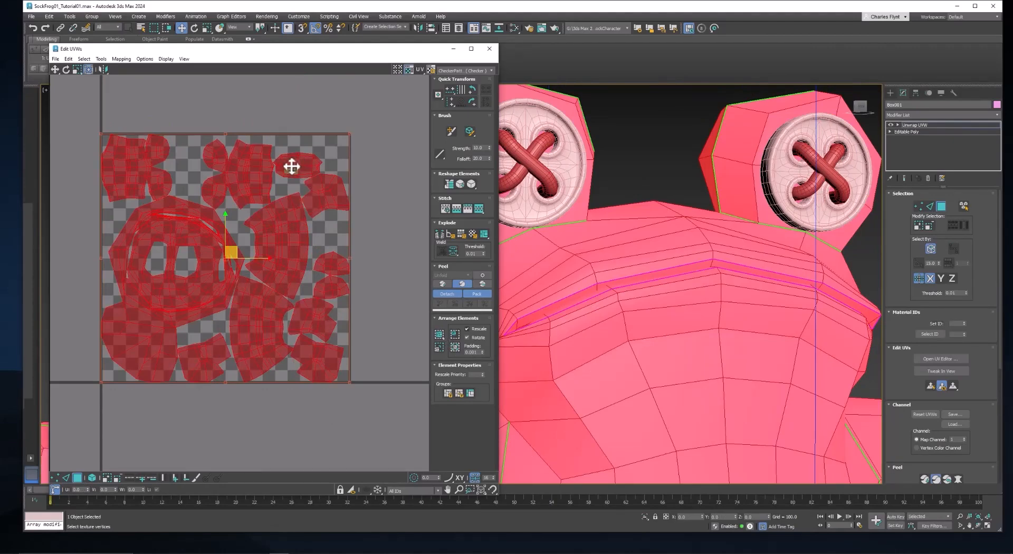
scroll(296, 150, up, 4)
scroll(296, 150, down, 2)
scroll(645, 334, down, 4)
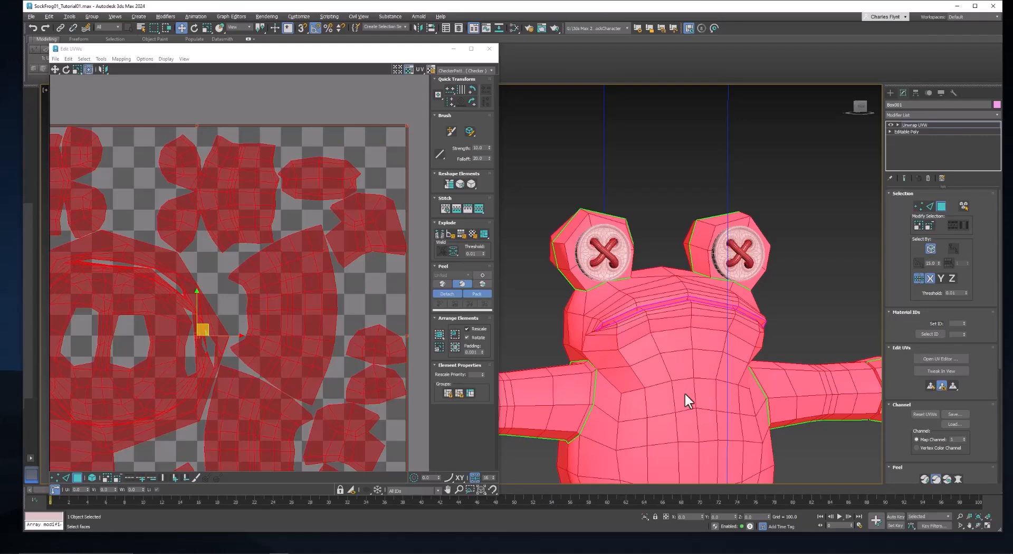
Return to edge selection with the UV editor open and select the edges crossing the crotch between the two inner leg seams
middle_drag(685, 392, 669, 145)
alt+middle_drag(668, 238, 630, 214)
scroll(629, 293, up, 6)
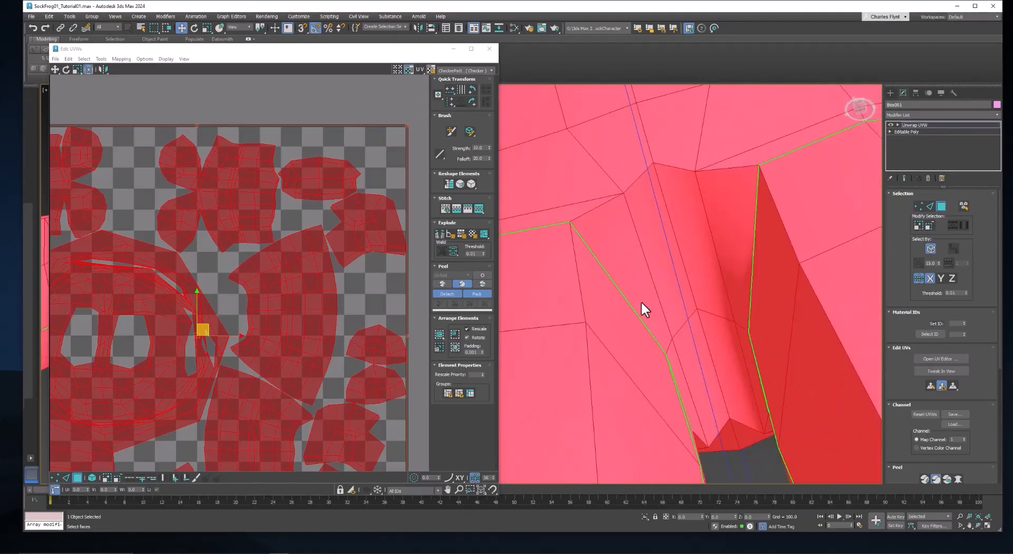
click(940, 207)
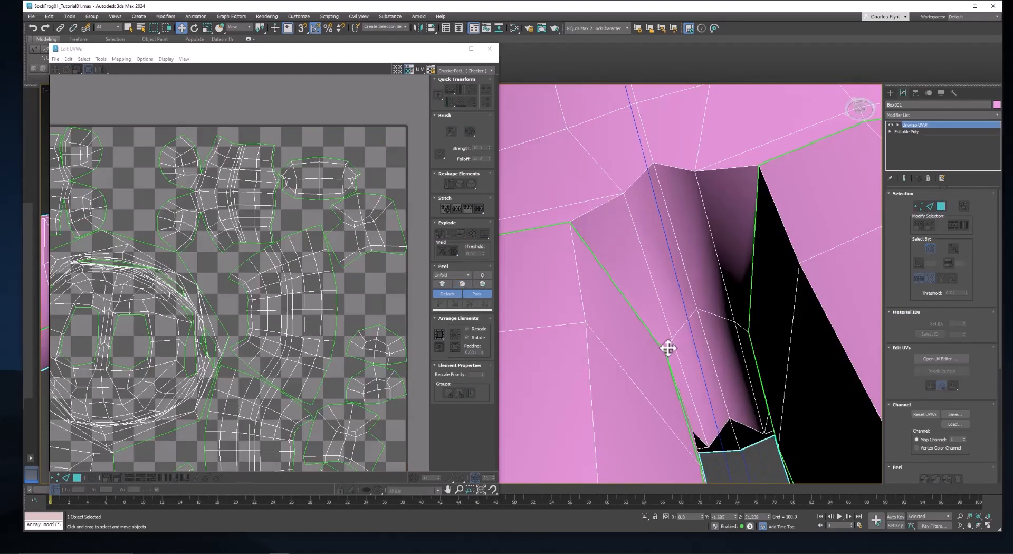
click(668, 348)
click(932, 205)
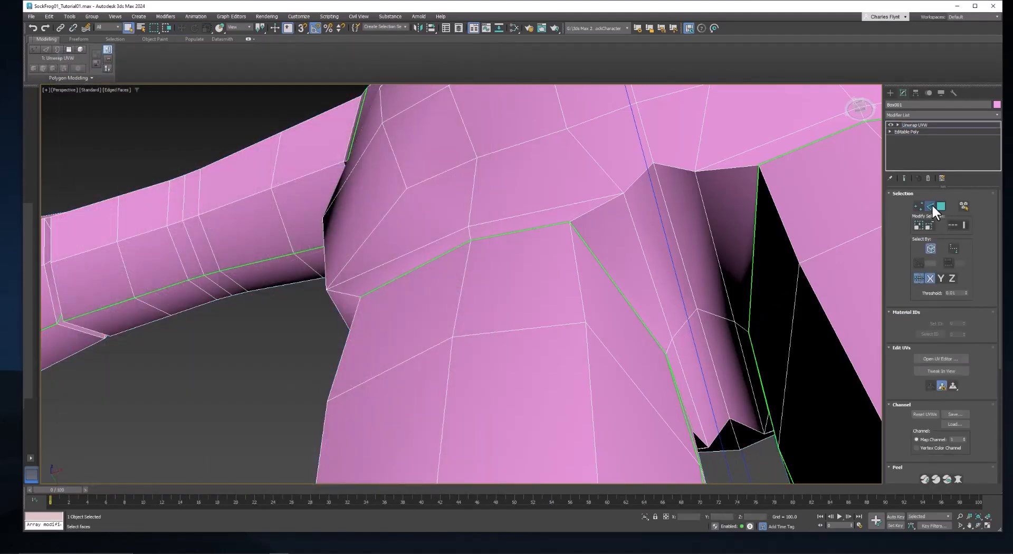
click(942, 360)
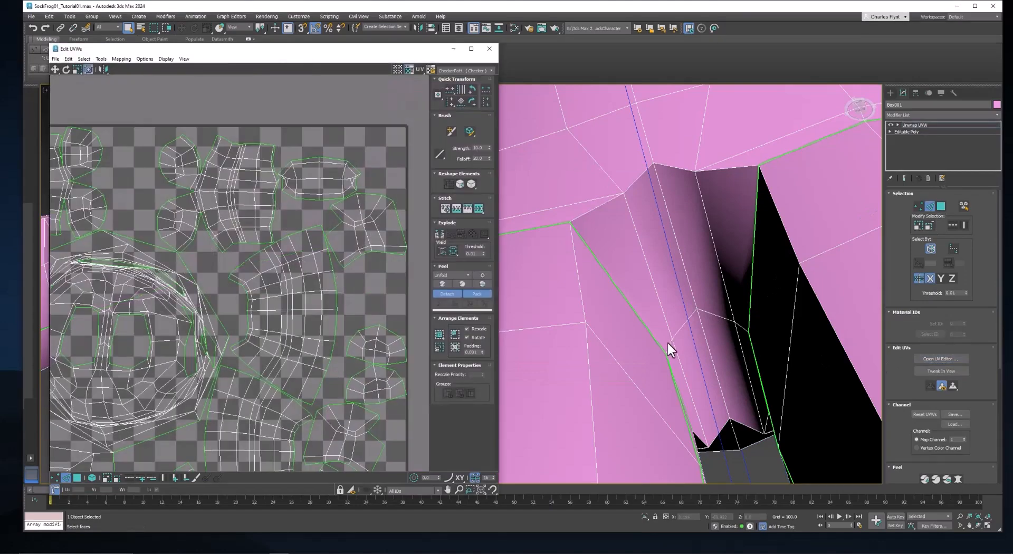
click(680, 331)
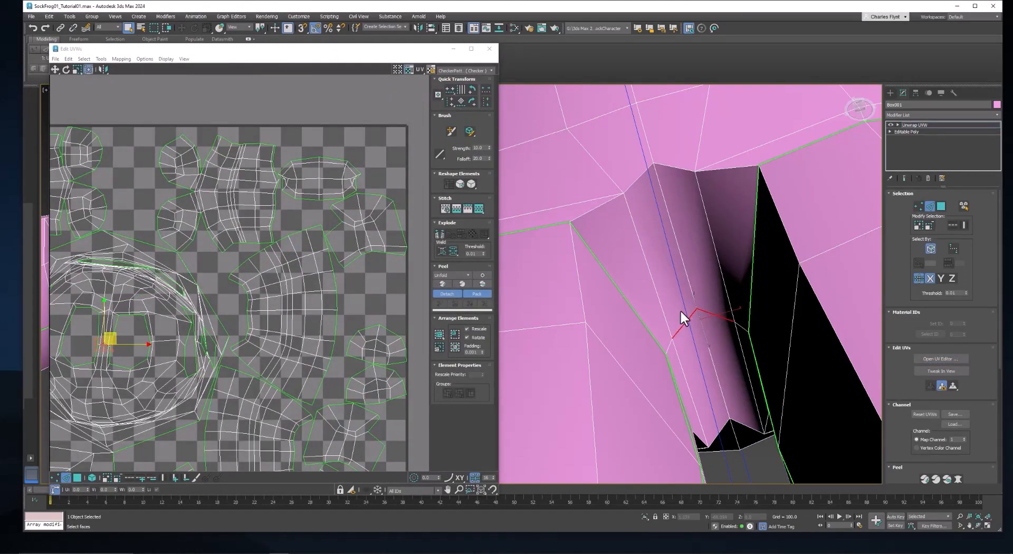
Add the mirrored side edges from hip to armpit and from shoulder to eye mound base, and peel the body along them
scroll(680, 318, down, 5)
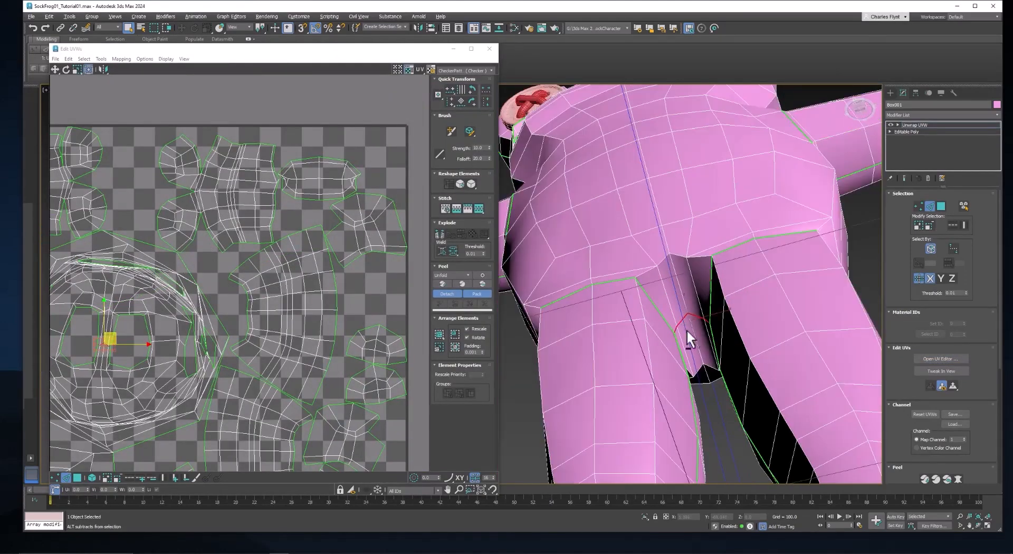
alt+middle_drag(687, 335, 796, 390)
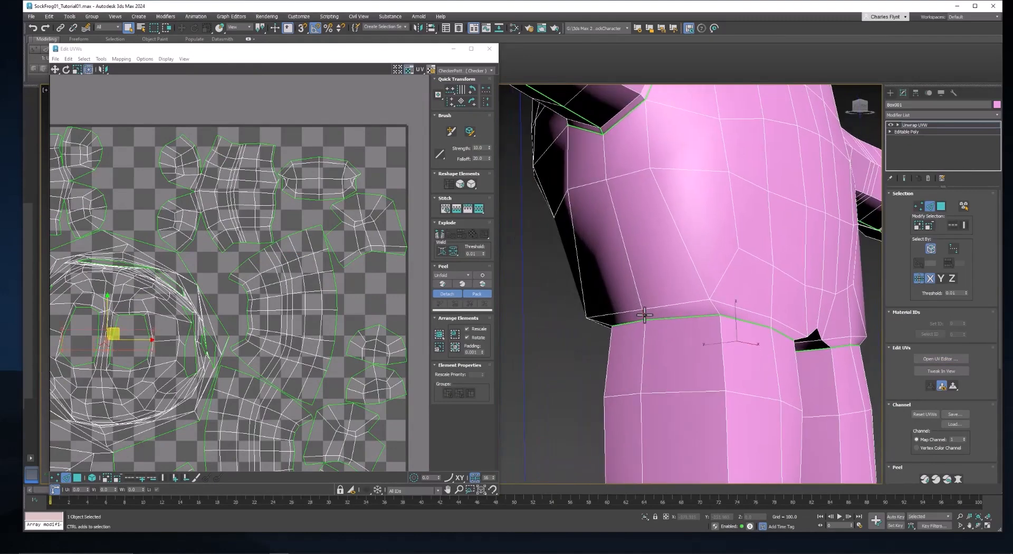
click(639, 298)
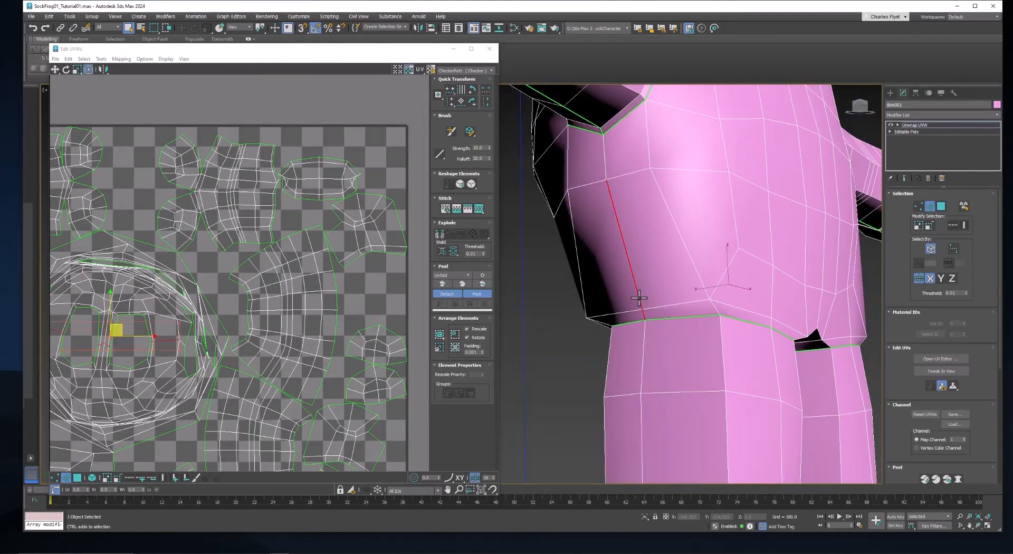
ctrl+click(605, 166)
middle_drag(620, 150, 663, 283)
ctrl+click(654, 203)
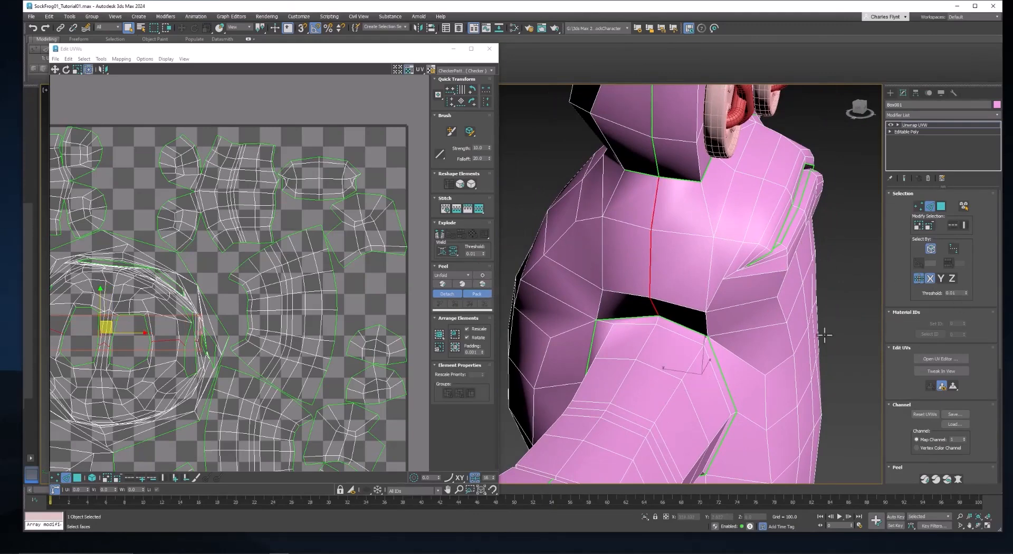
click(459, 282)
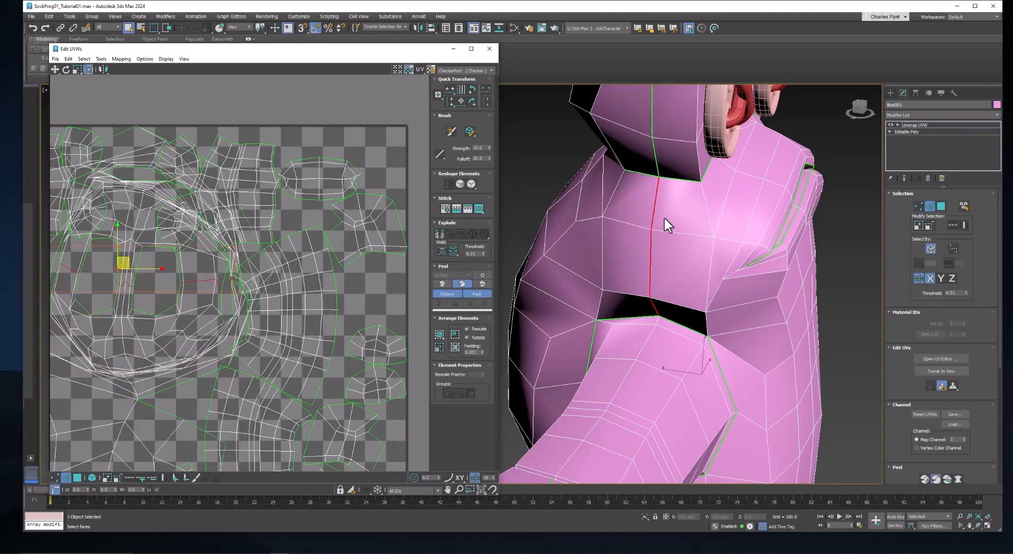
Select all UV faces and repack the islands with the side seams cut
middle_drag(663, 217, 646, 346)
scroll(629, 273, down, 4)
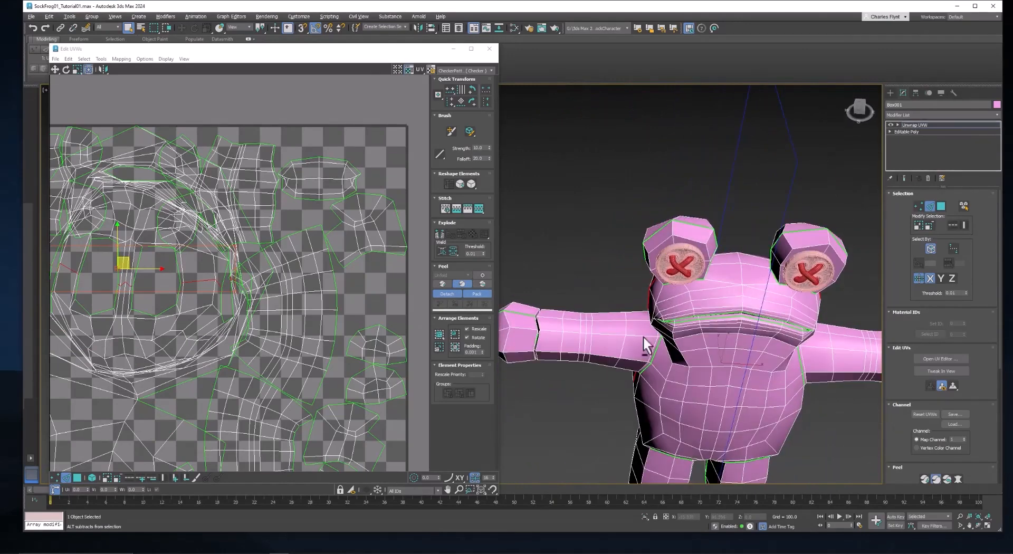
alt+middle_drag(752, 280, 697, 265)
scroll(375, 300, down, 6)
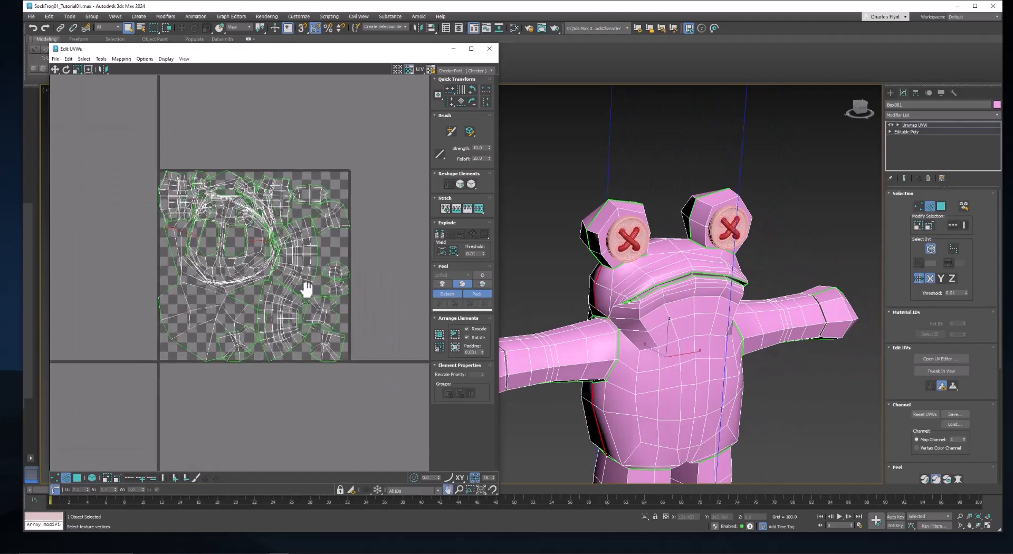
click(77, 478)
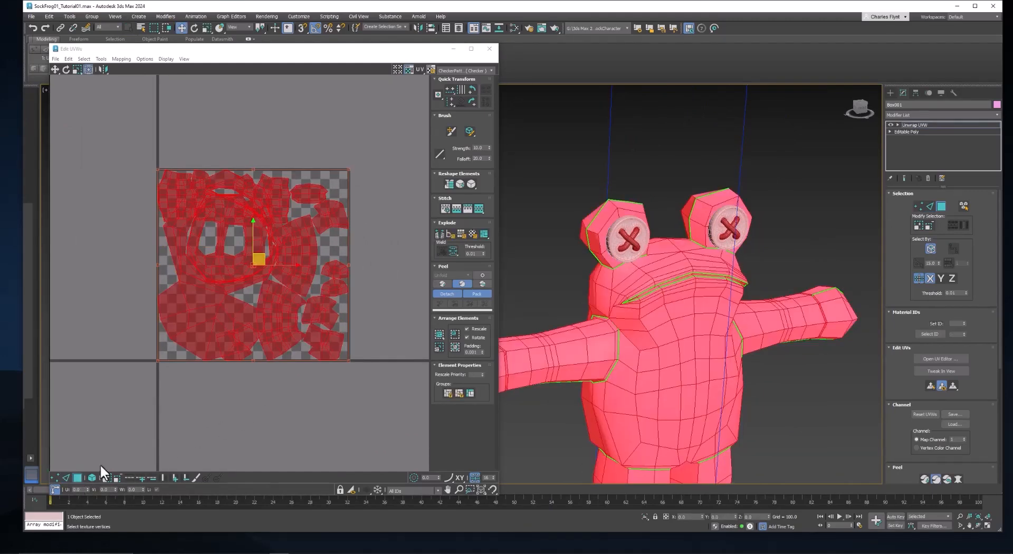
click(439, 336)
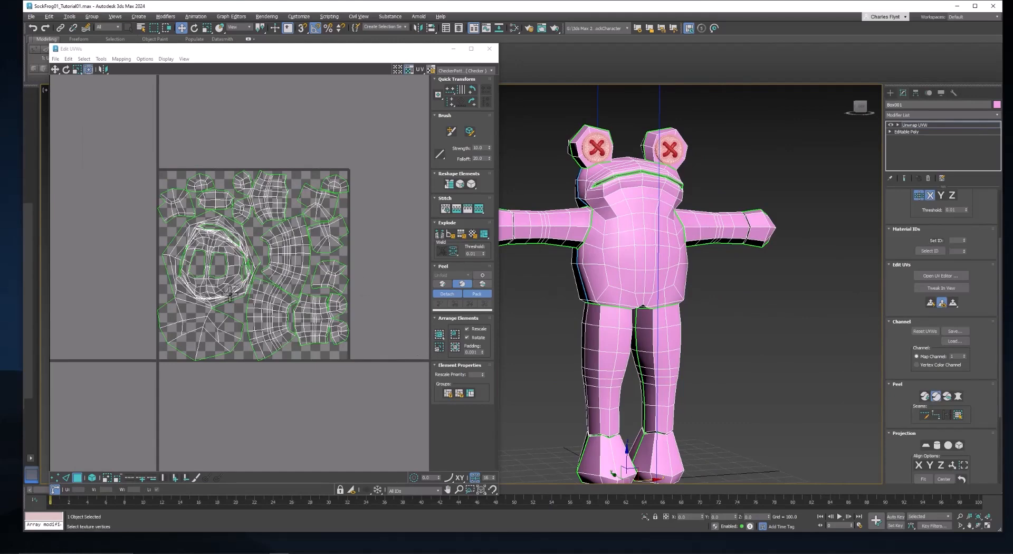
Locate the still attached eye mound faces and cut the missing mirrored seam edge at the back of the mound's base
alt+middle_drag(590, 251, 592, 304)
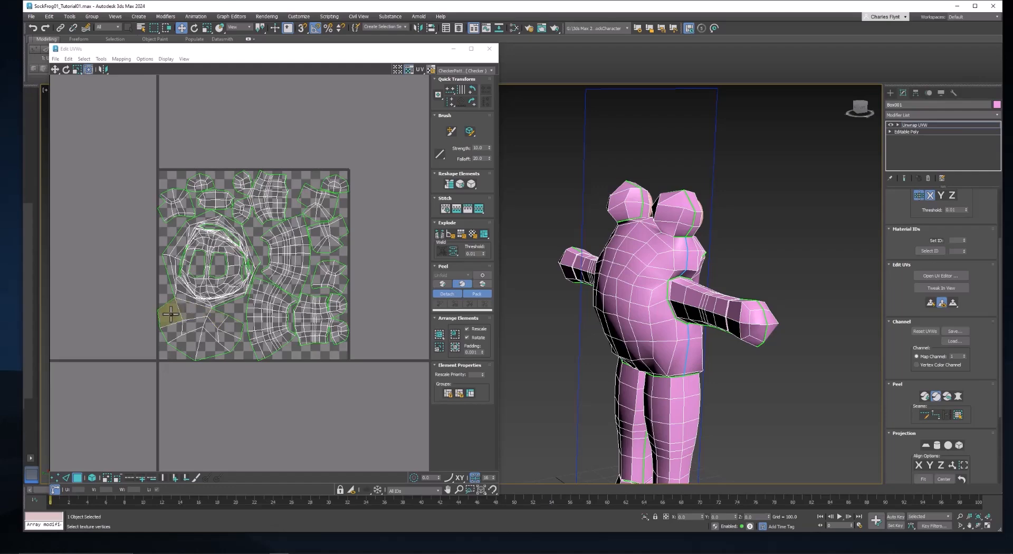
click(217, 316)
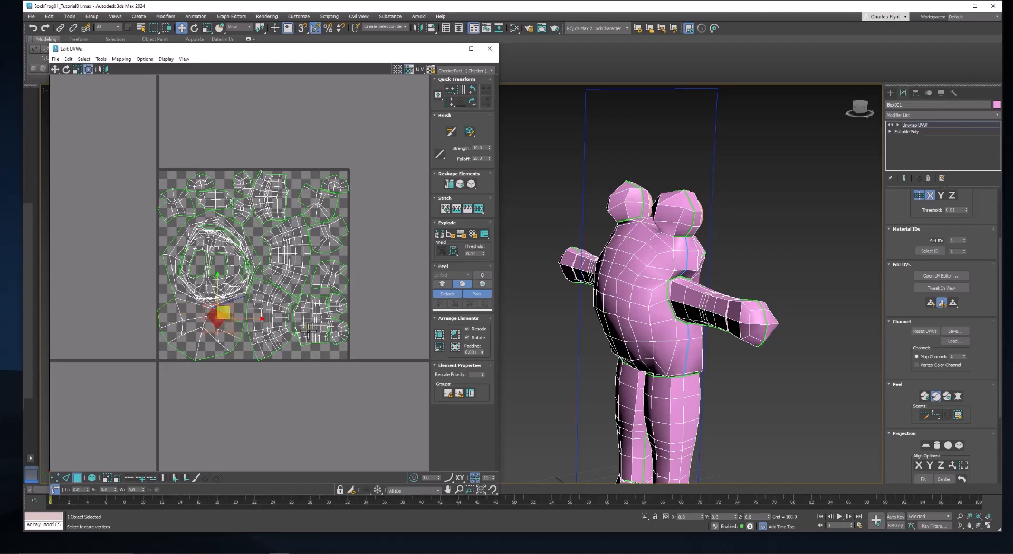
alt+middle_drag(646, 260, 628, 237)
scroll(716, 239, up, 8)
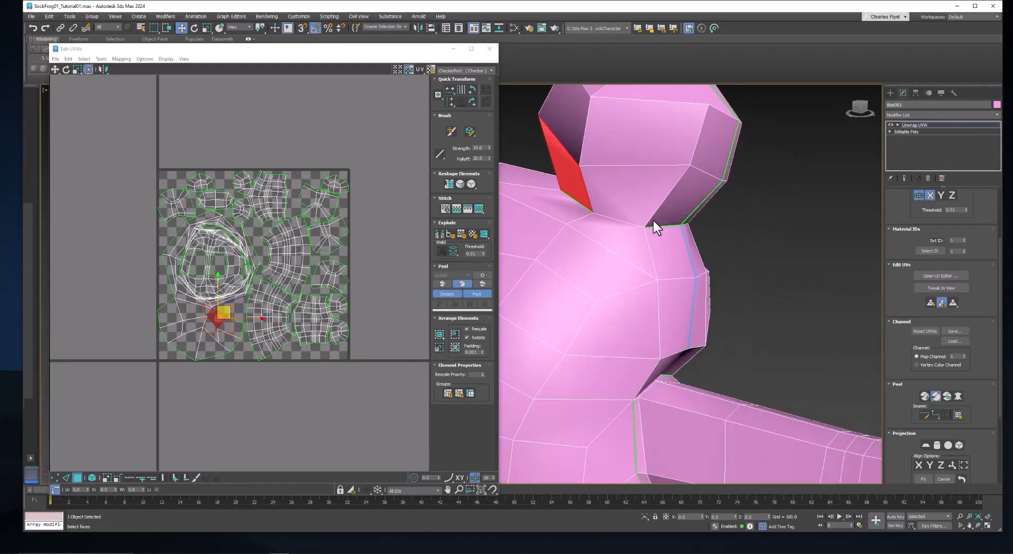
scroll(910, 242, up, 2)
drag(911, 239, 911, 250)
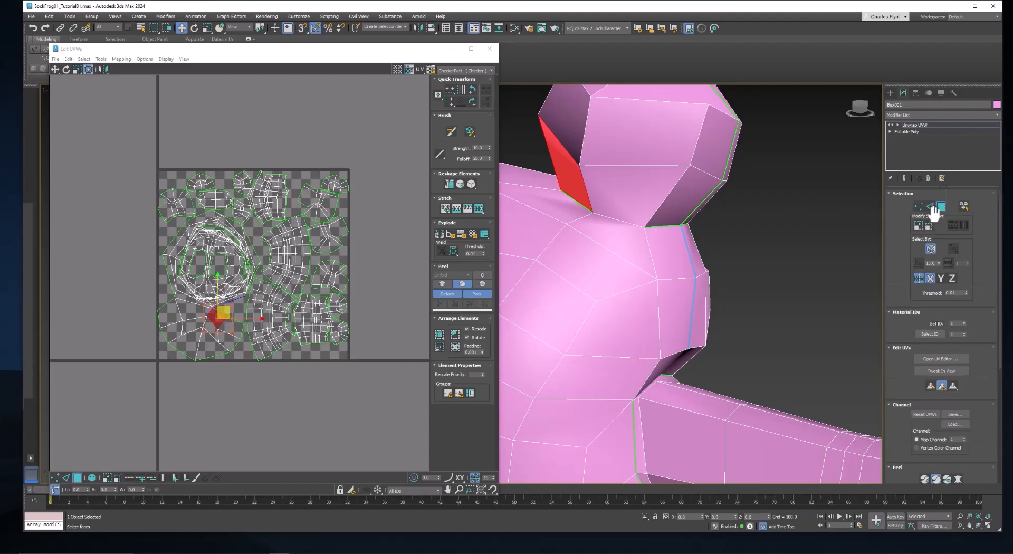
click(928, 207)
click(630, 225)
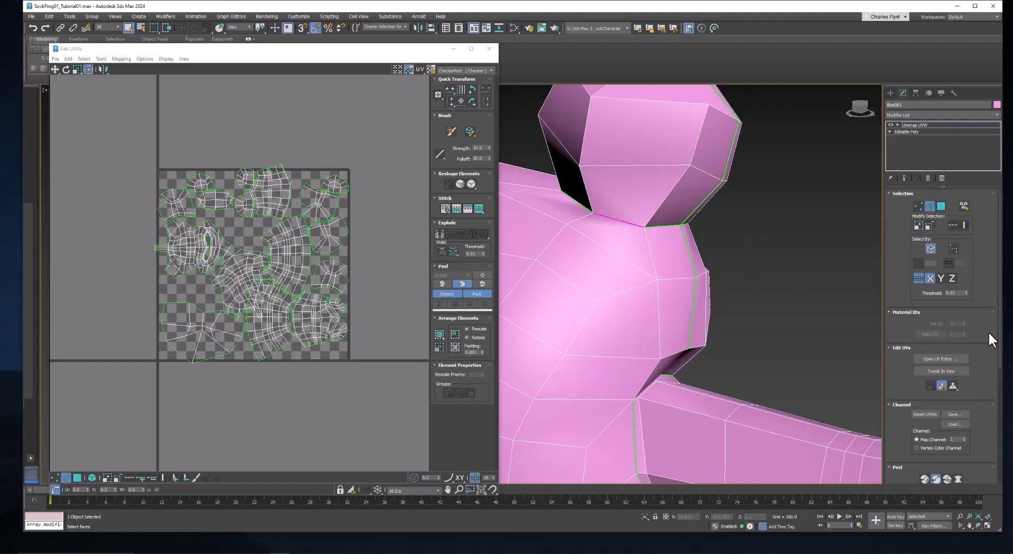
Pack all islands again, including the separate front and back body pieces, and clear the face selection
click(77, 477)
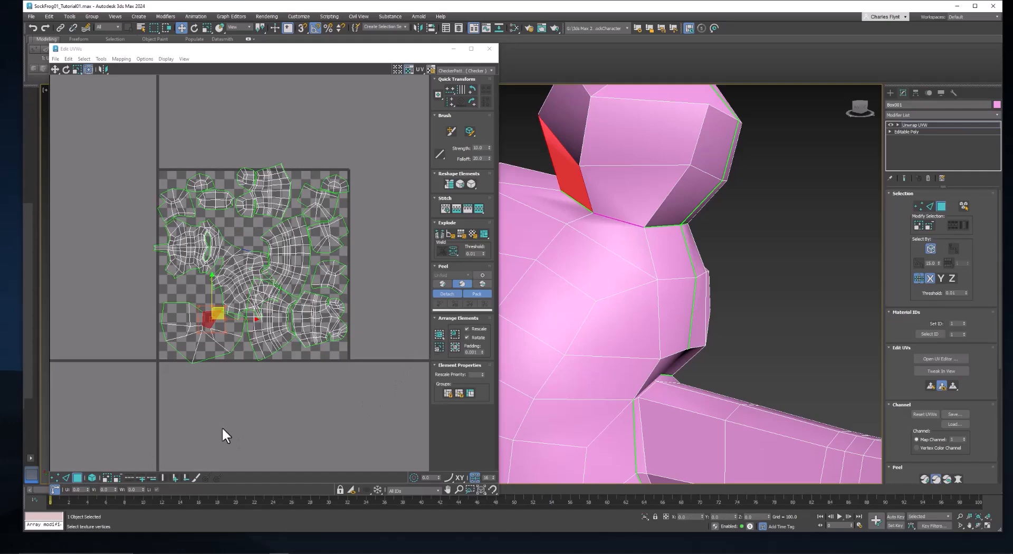
drag(139, 140, 430, 353)
click(438, 333)
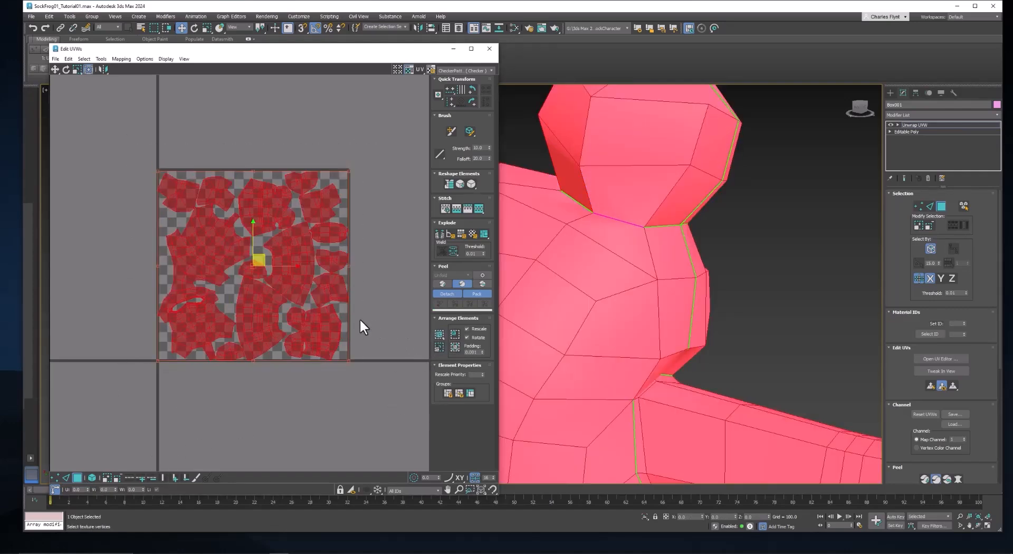
click(377, 274)
Examine the packed UV layout, checking the body, mouth, limb and eye mound islands for overlaps and distortion
scroll(267, 285, up, 4)
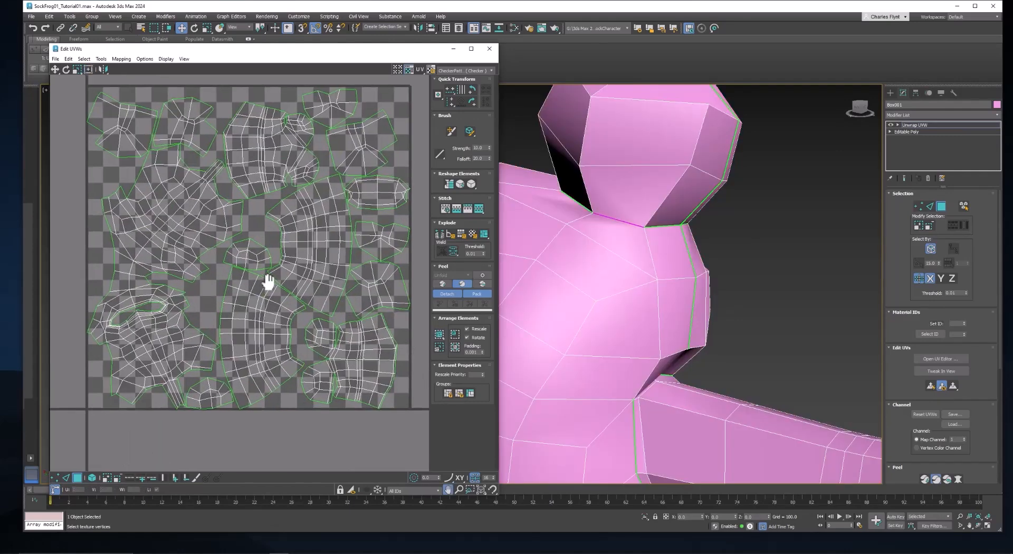
scroll(269, 280, down, 4)
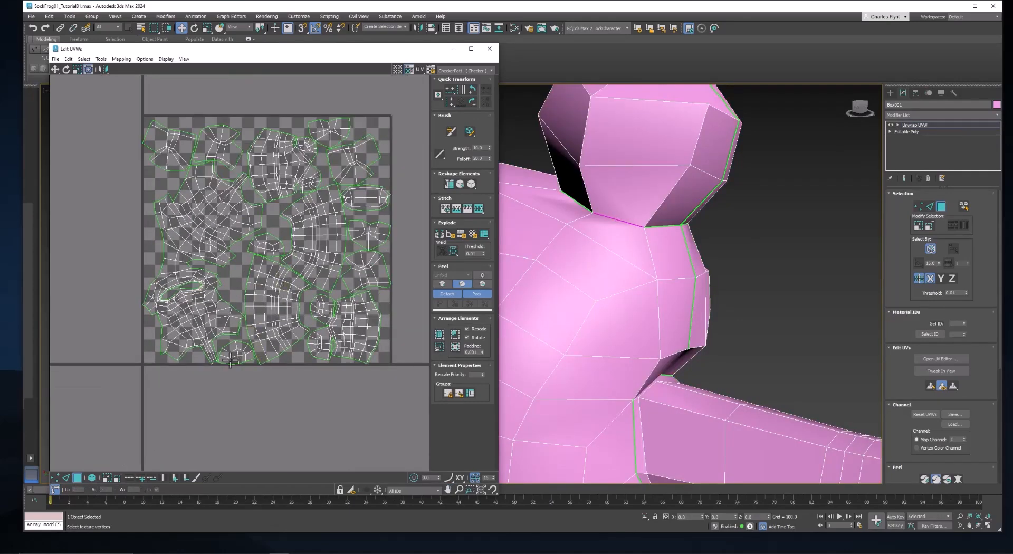
scroll(232, 356, up, 6)
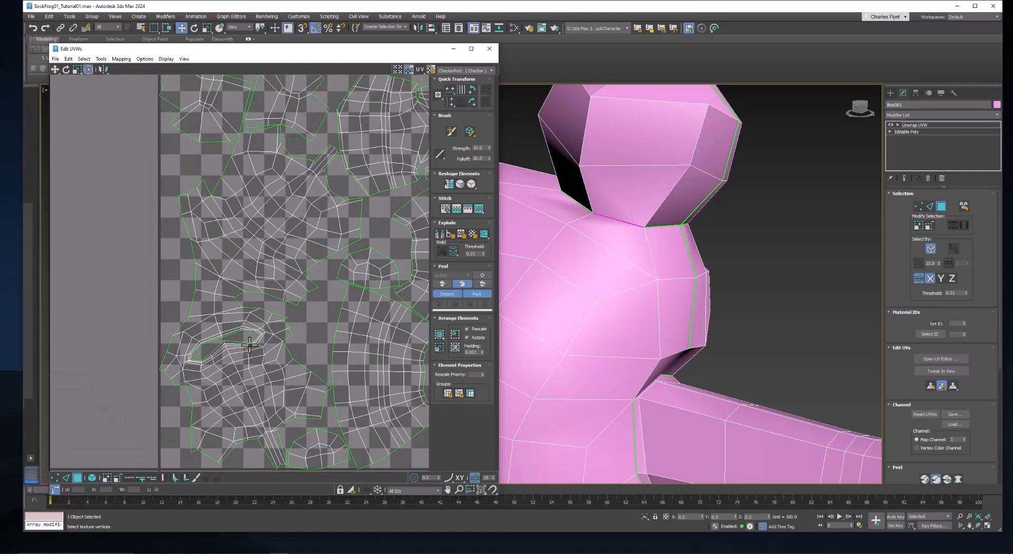
middle_drag(249, 346, 269, 375)
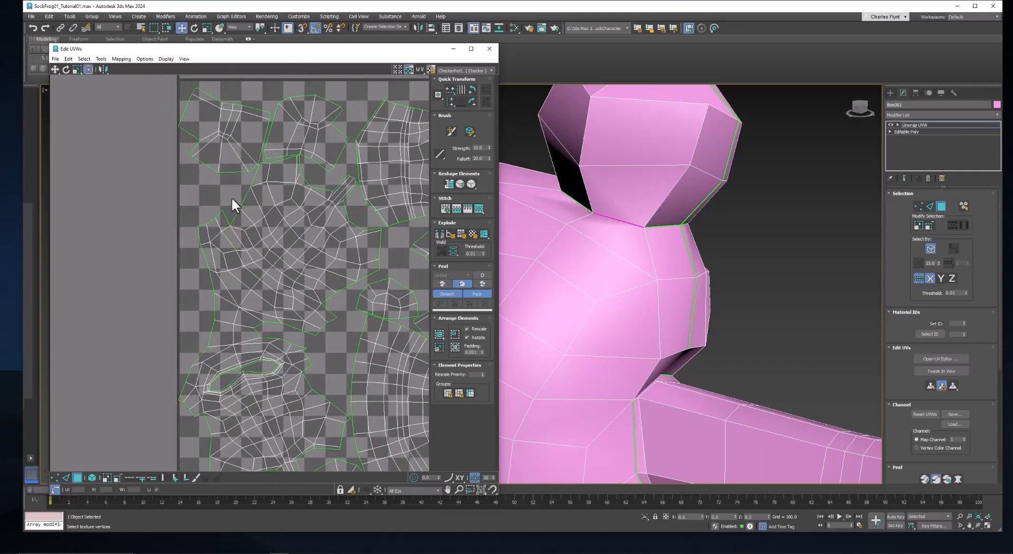
middle_drag(227, 160, 145, 174)
middle_drag(365, 183, 305, 181)
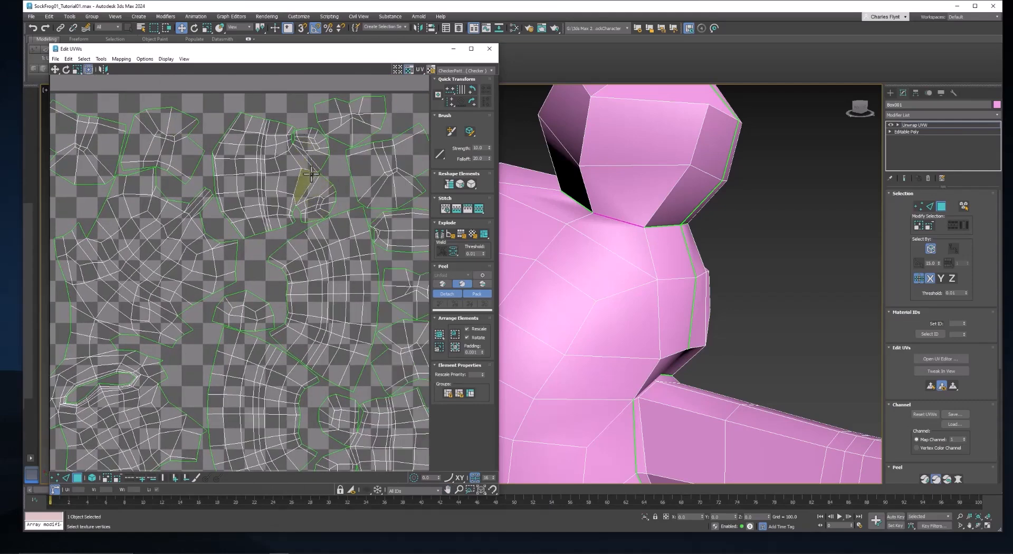
scroll(292, 202, down, 3)
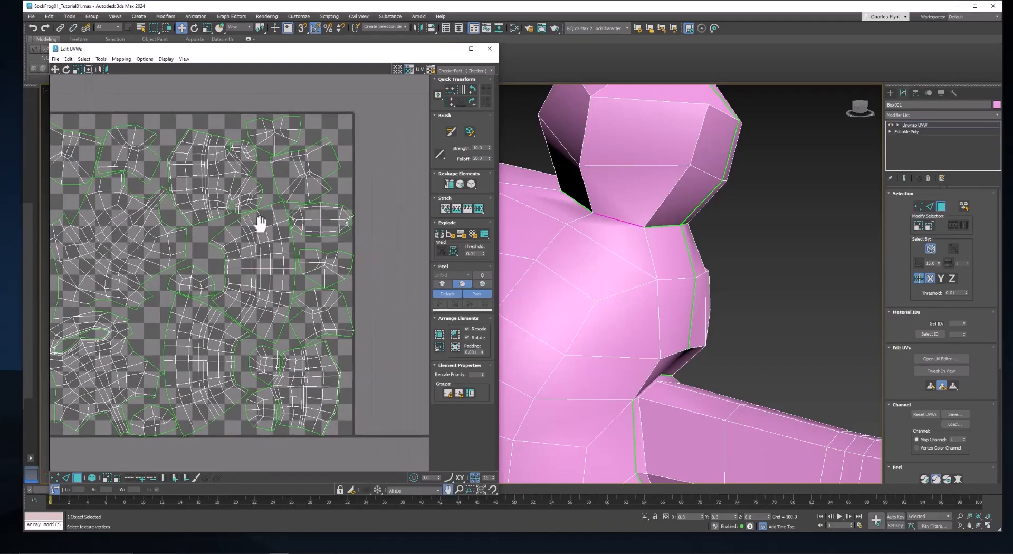
middle_drag(300, 283, 358, 254)
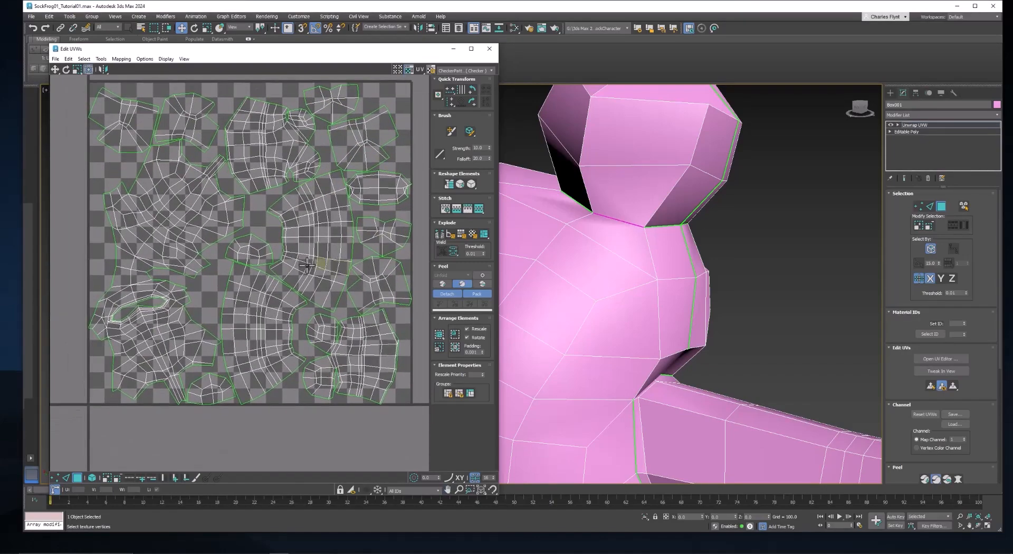
scroll(351, 340, up, 3)
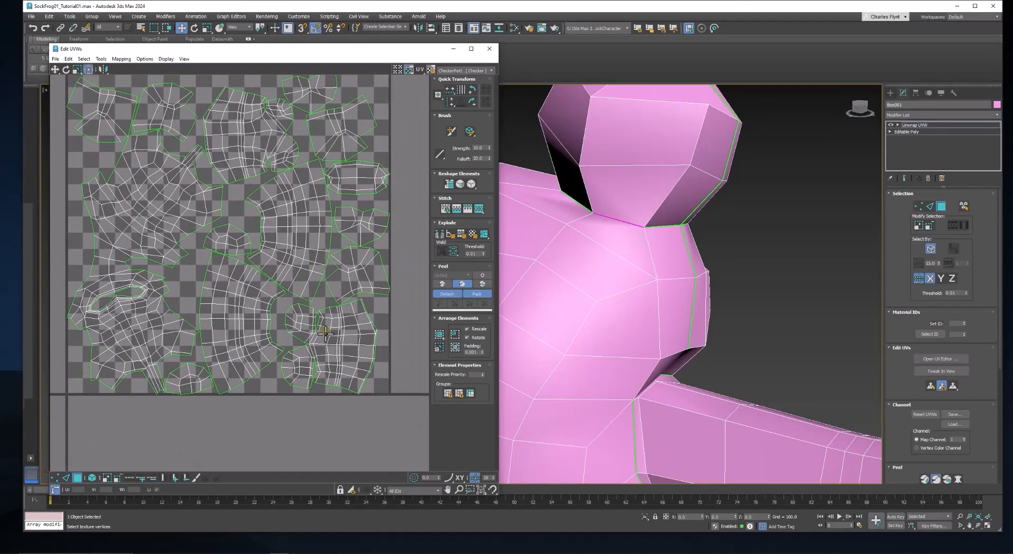